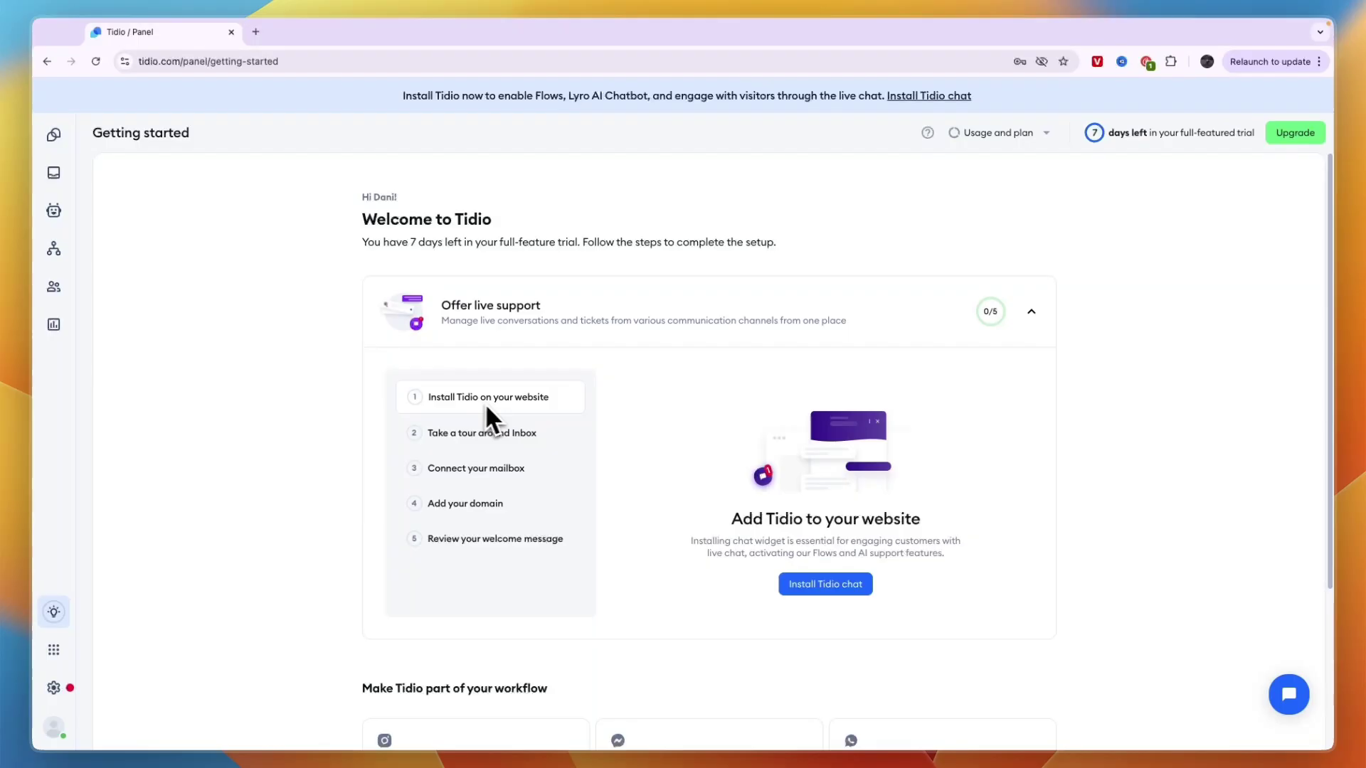
Start the live chat setup and settle on Gradient 3 after trying a custom green and Gradient 1
click(825, 588)
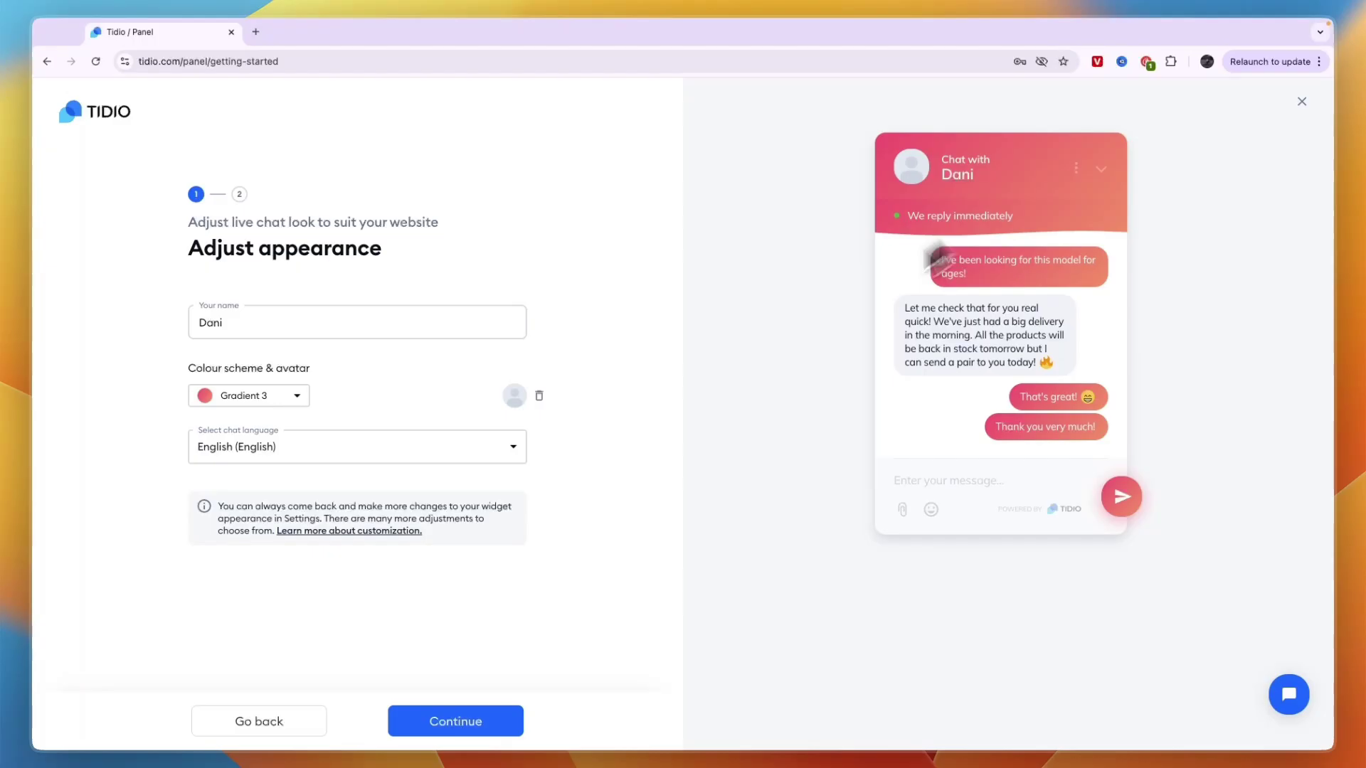
click(253, 398)
scroll(264, 539, down, 5)
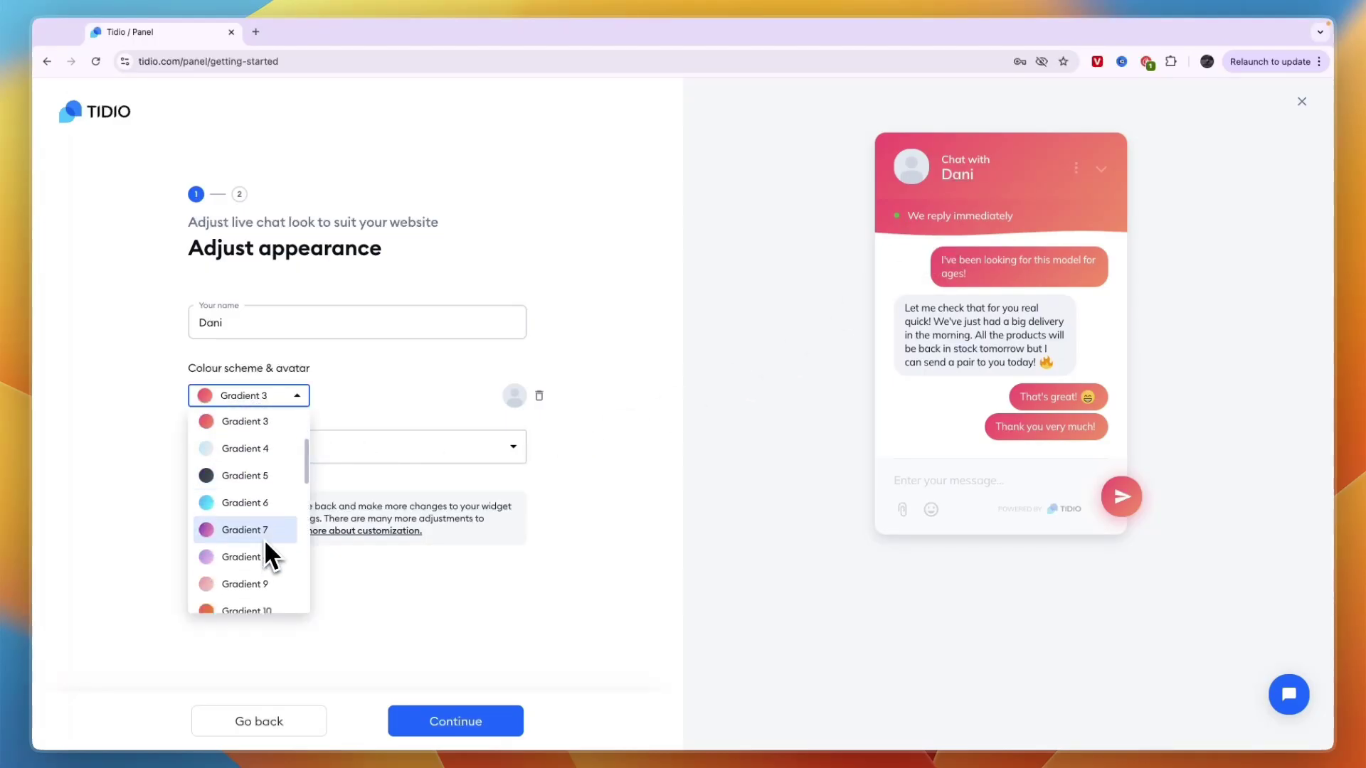
scroll(229, 502, up, 5)
click(225, 441)
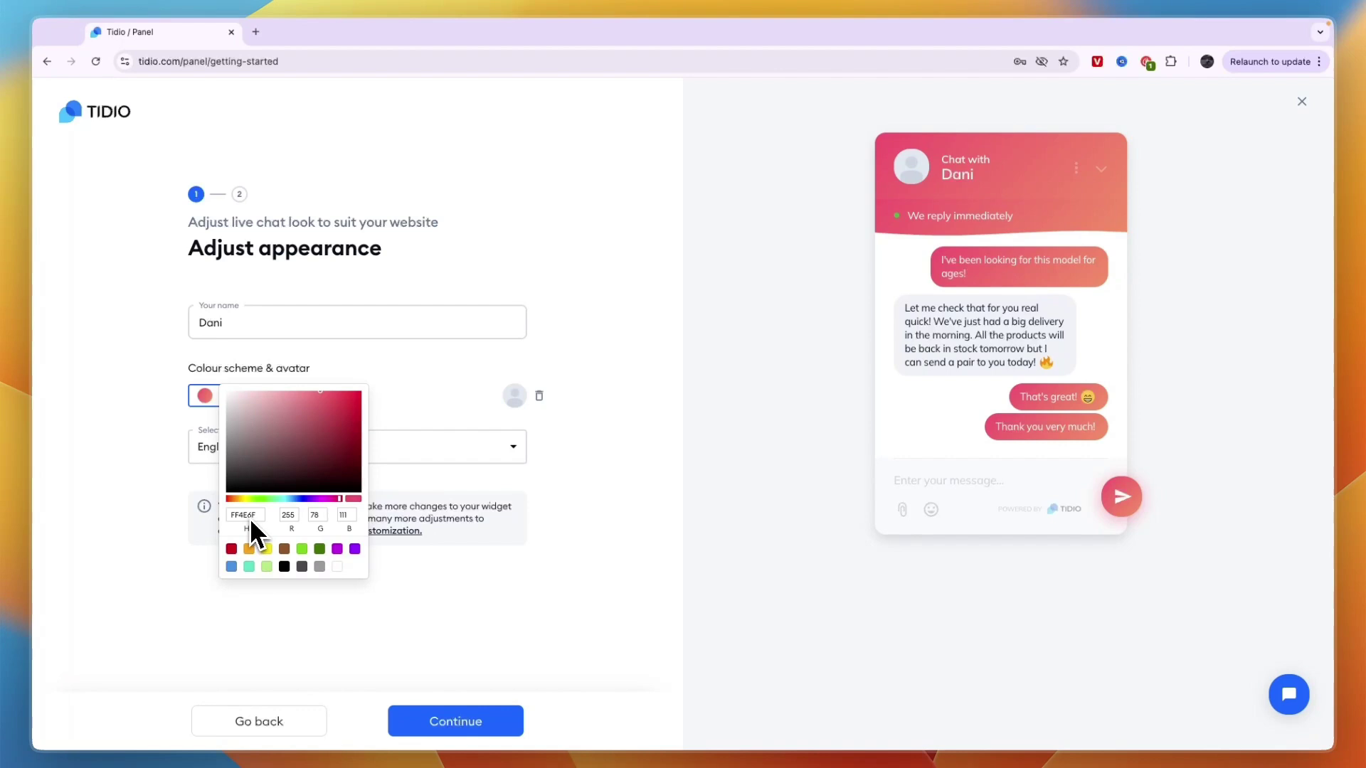
click(301, 549)
drag(298, 462, 339, 430)
click(392, 345)
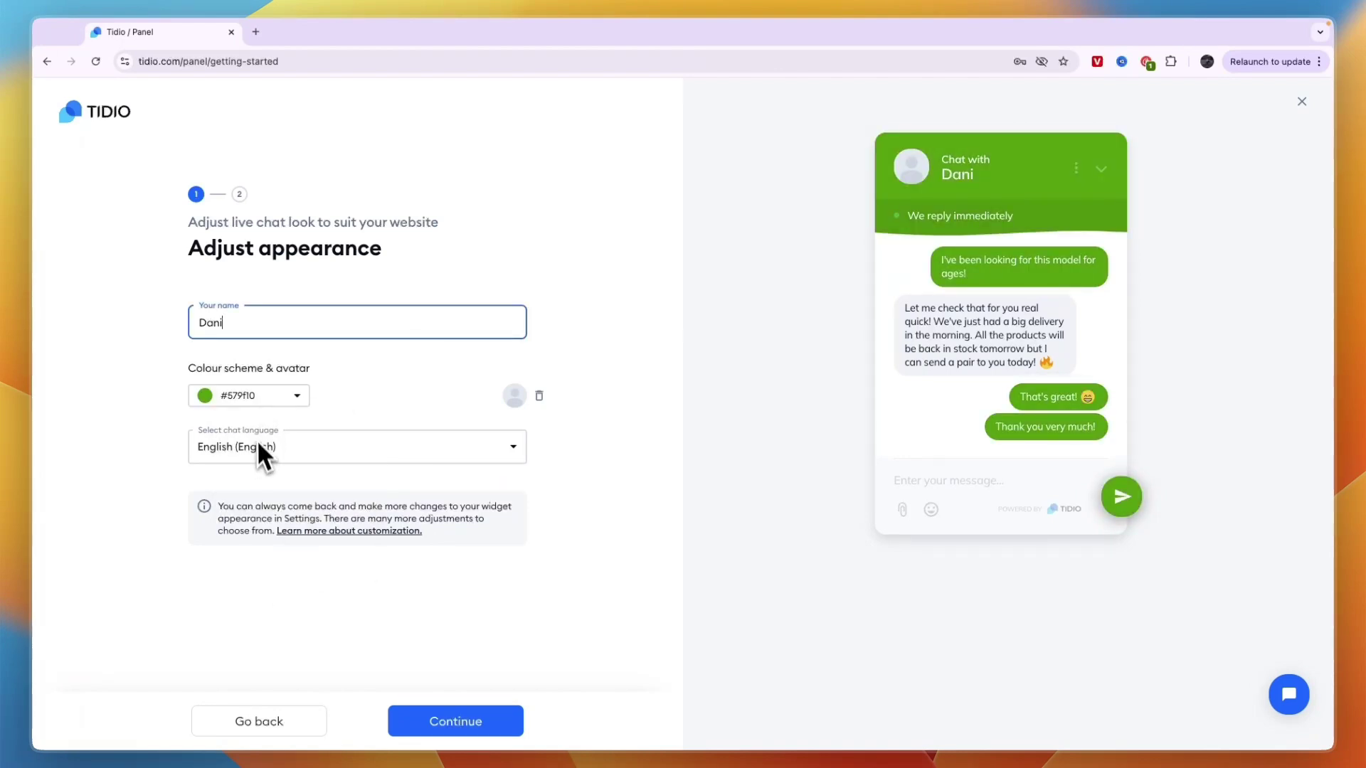
click(253, 395)
click(225, 505)
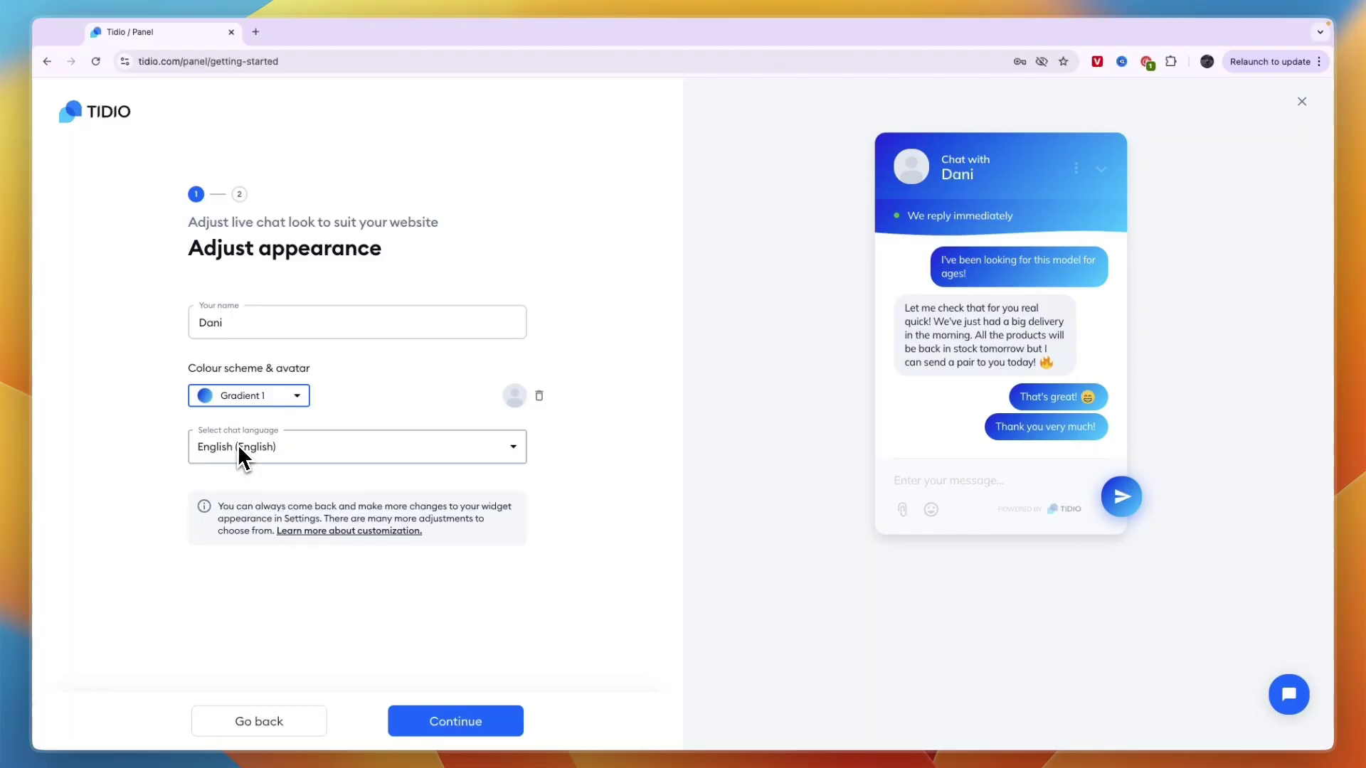
click(281, 397)
click(246, 533)
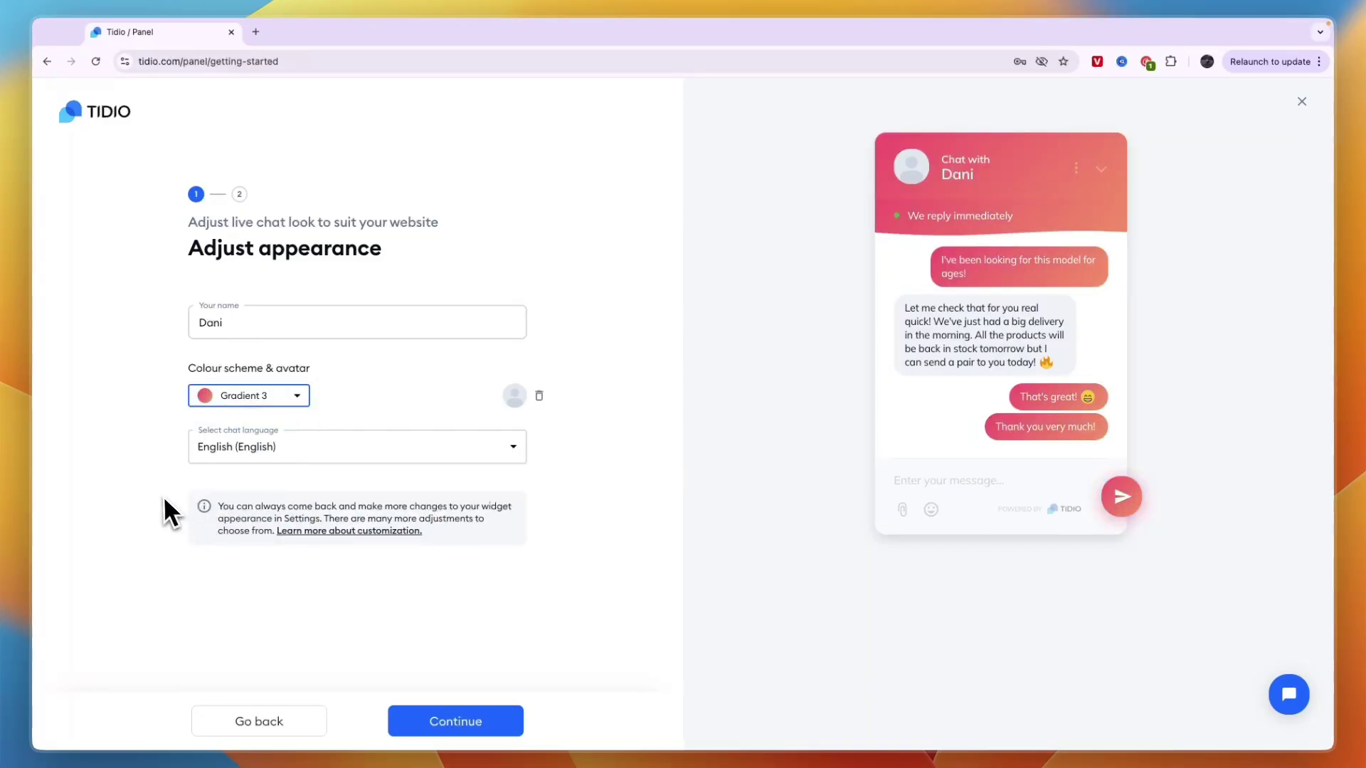
Keep English as the chat language and choose an image for the chat avatar
click(238, 442)
scroll(259, 545, down, 3)
scroll(259, 545, down, 2)
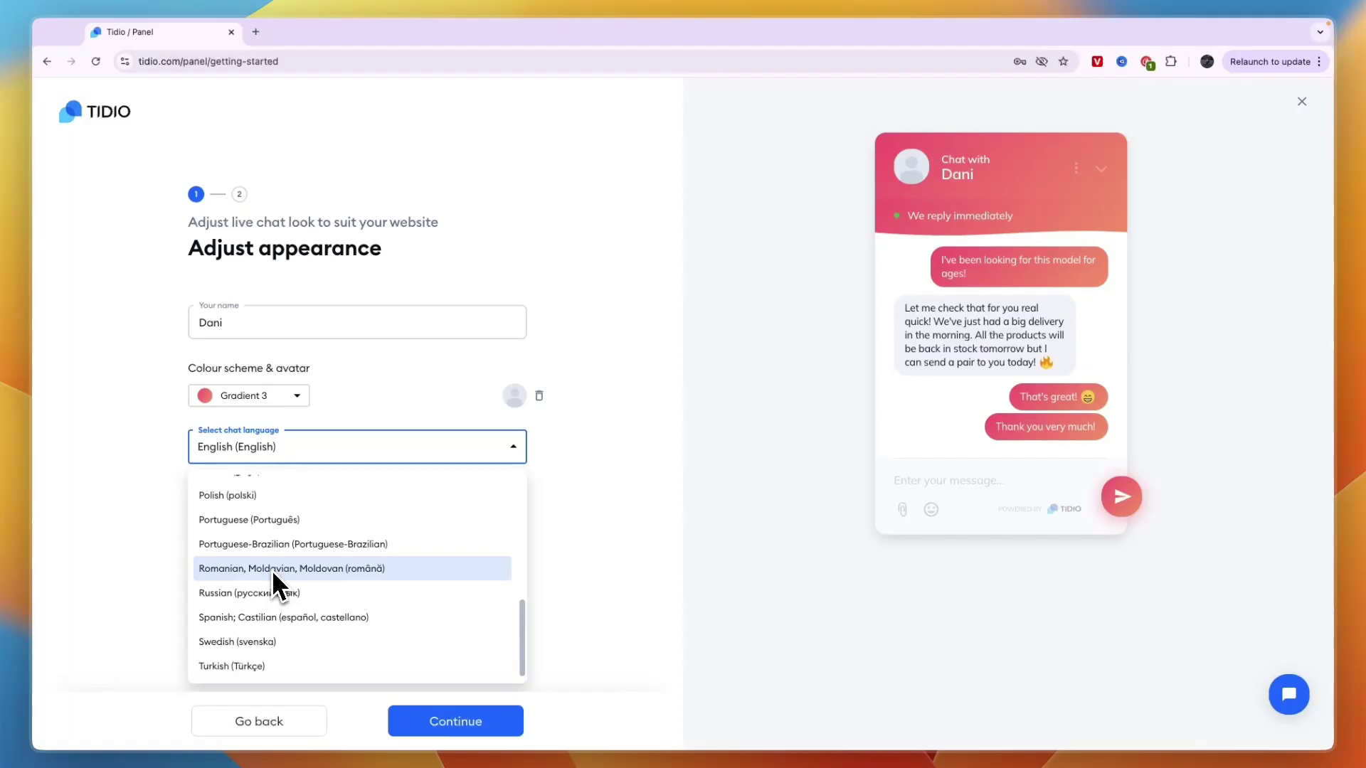
scroll(271, 570, up, 4)
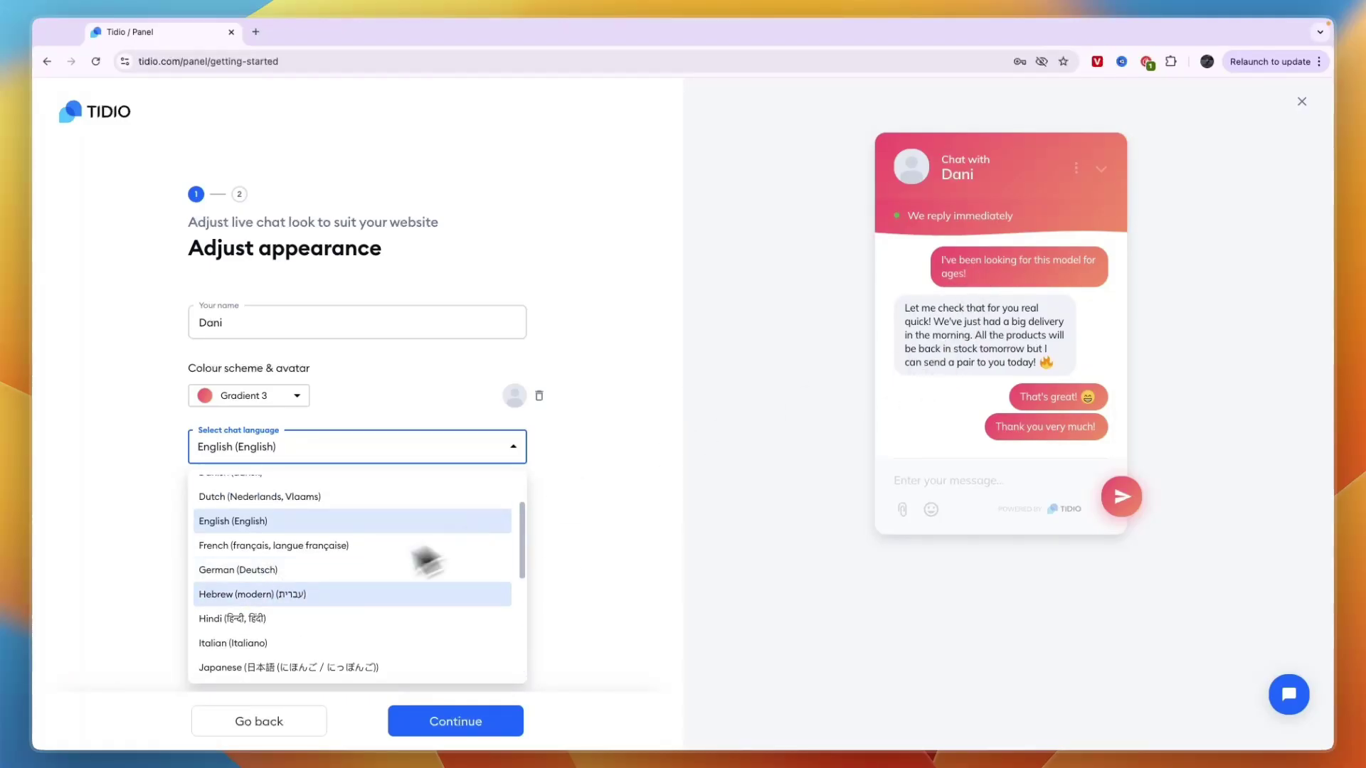
click(179, 529)
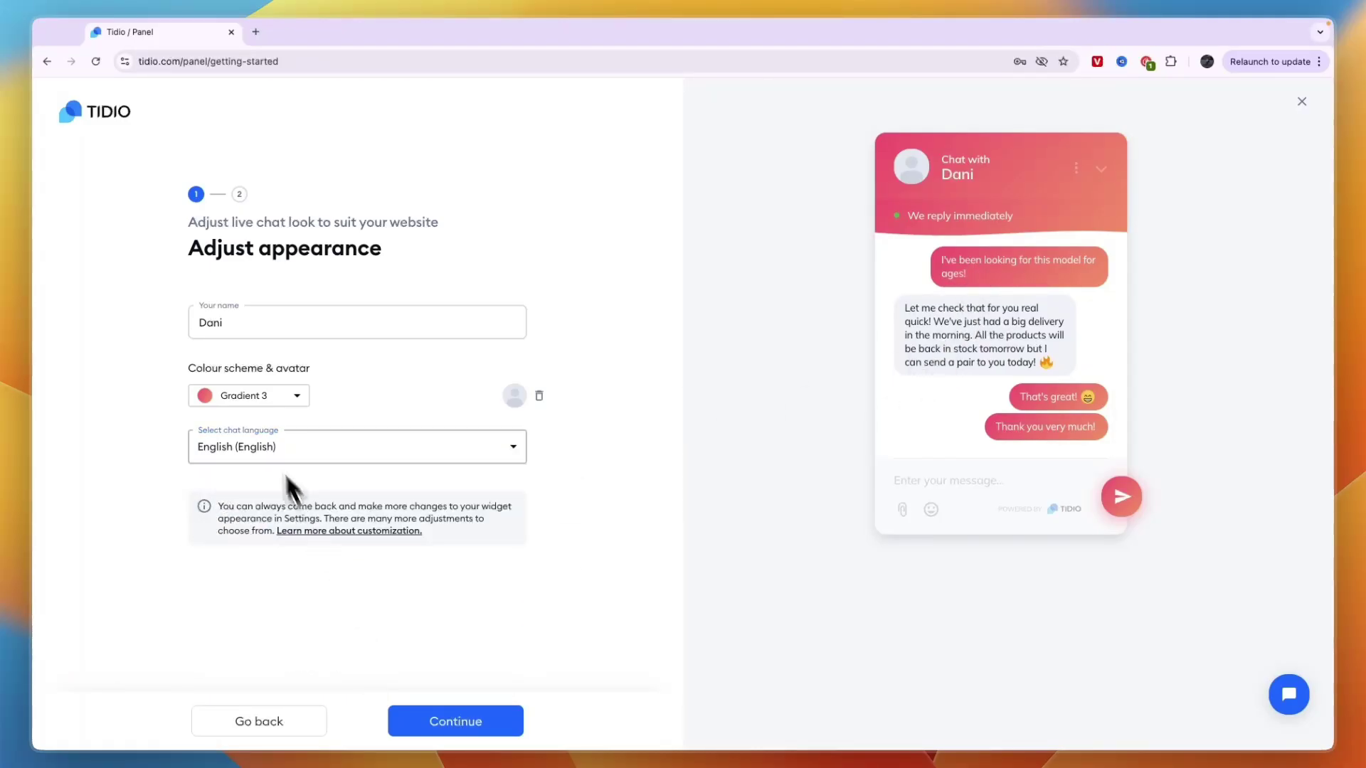
click(515, 396)
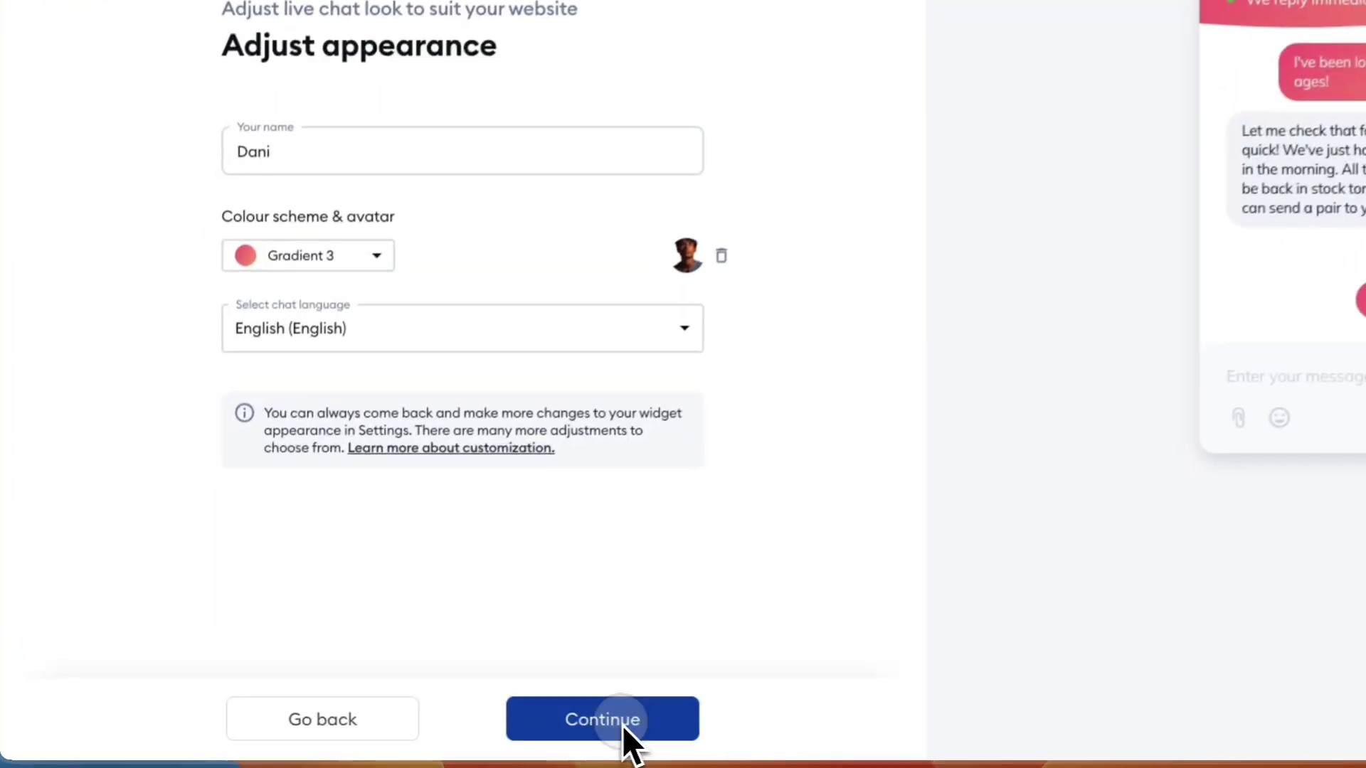
Select Shopify as the widget platform after previewing the WordPress steps, then connect to Shopify
click(469, 723)
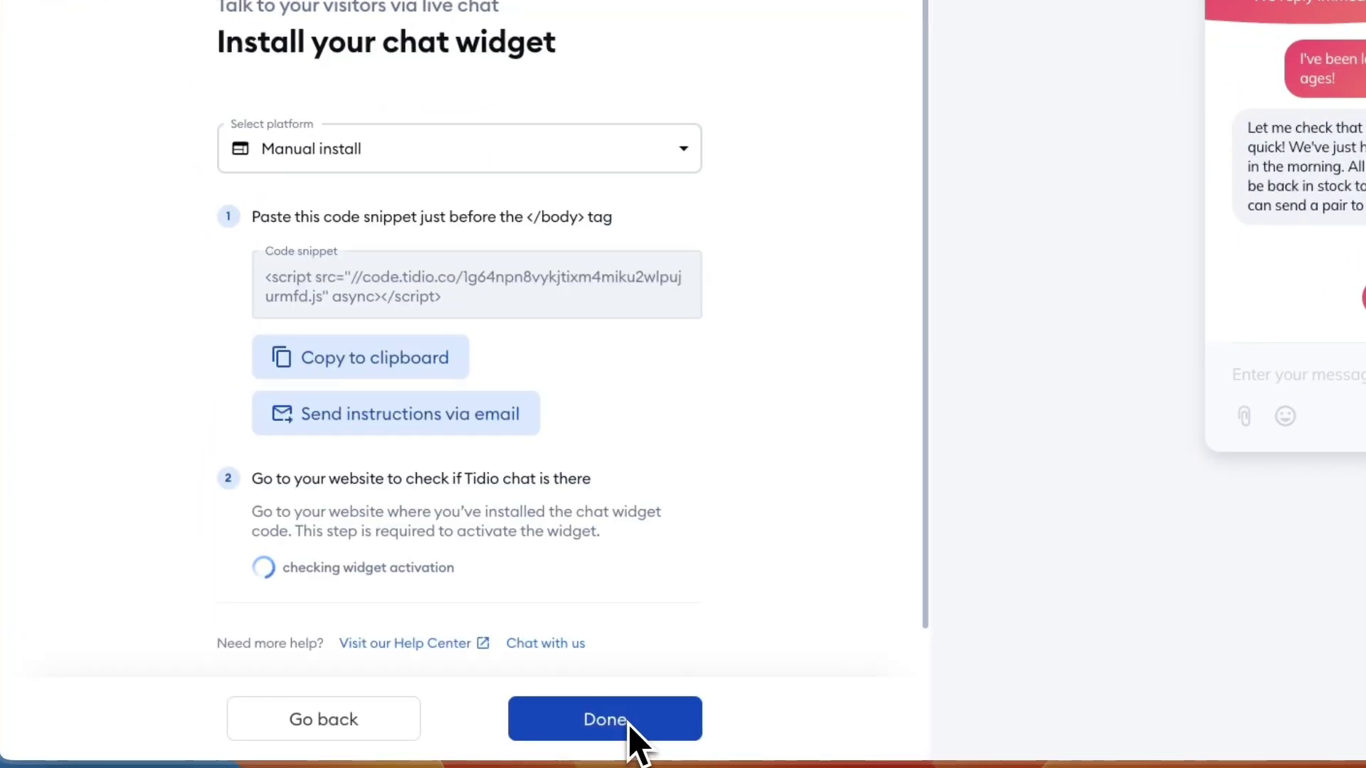
click(334, 150)
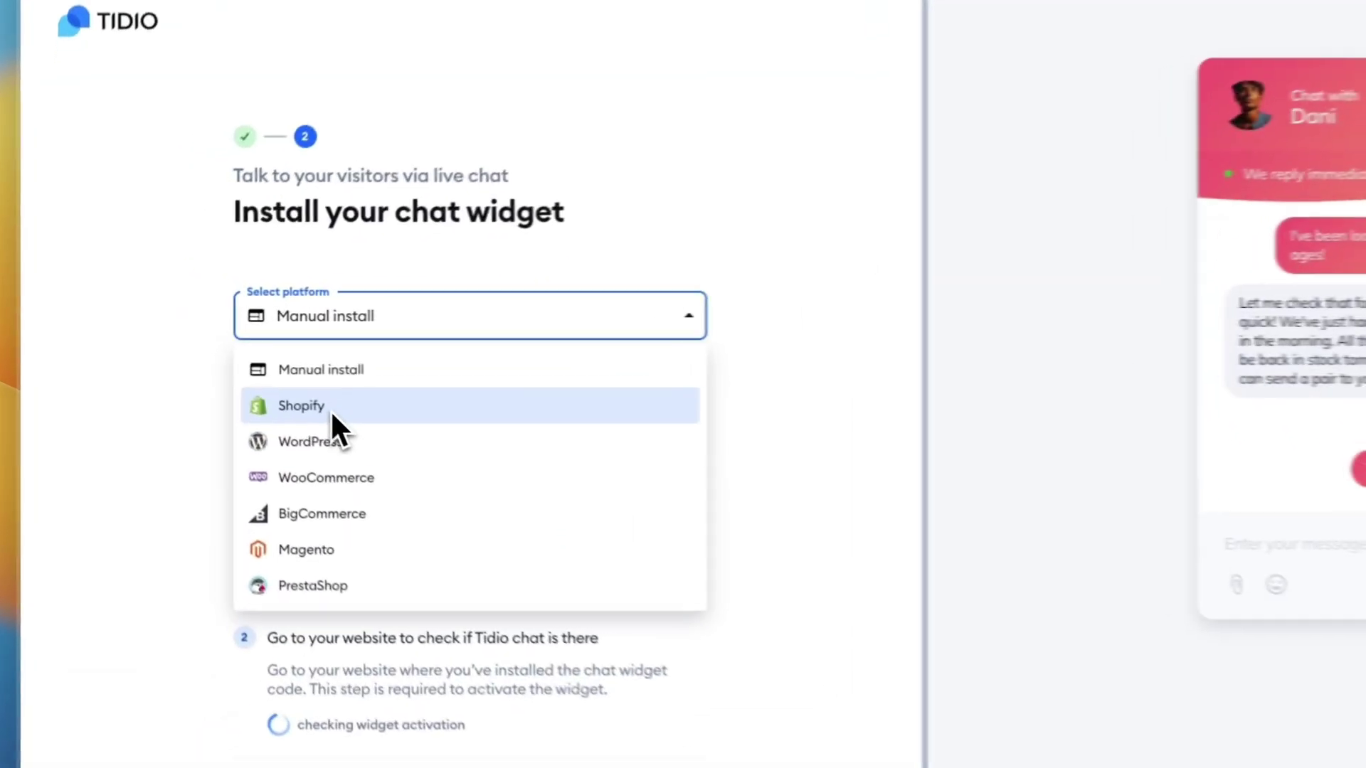
click(250, 384)
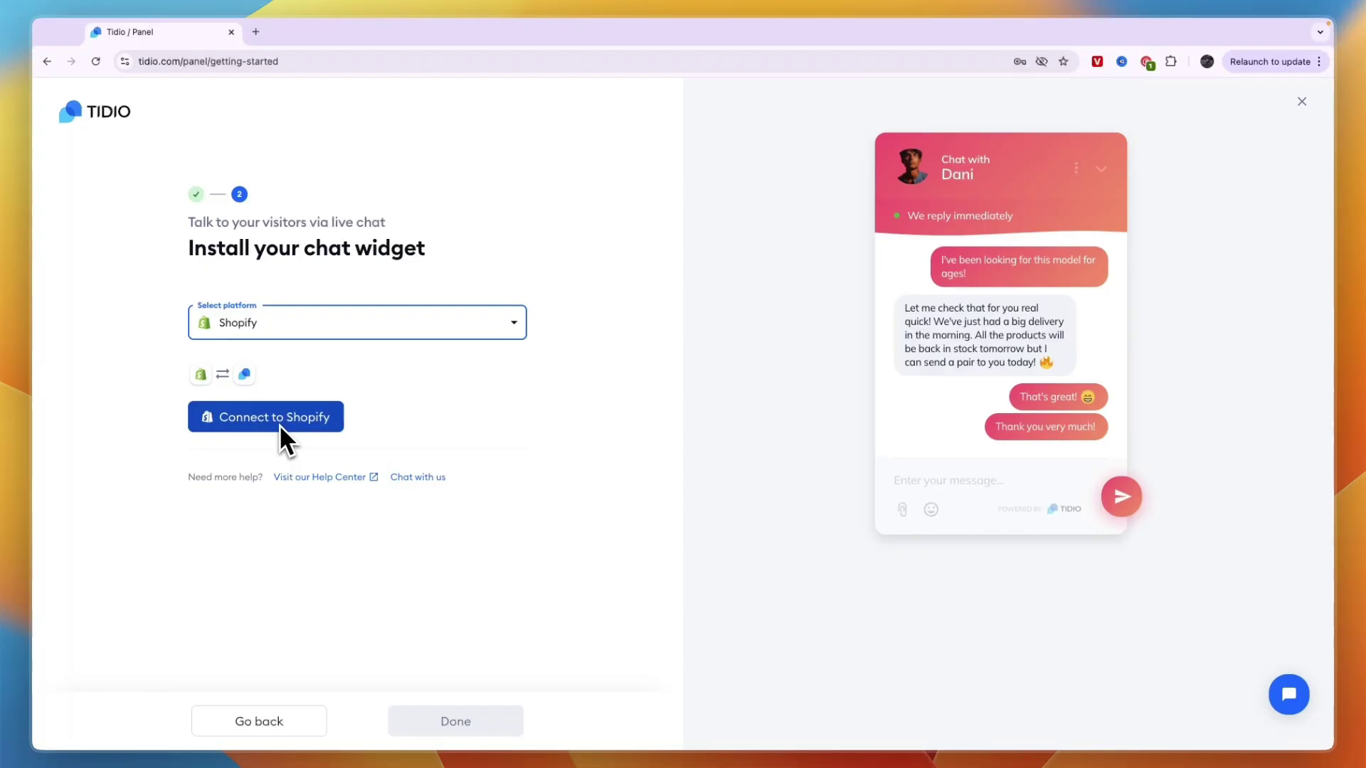
click(241, 328)
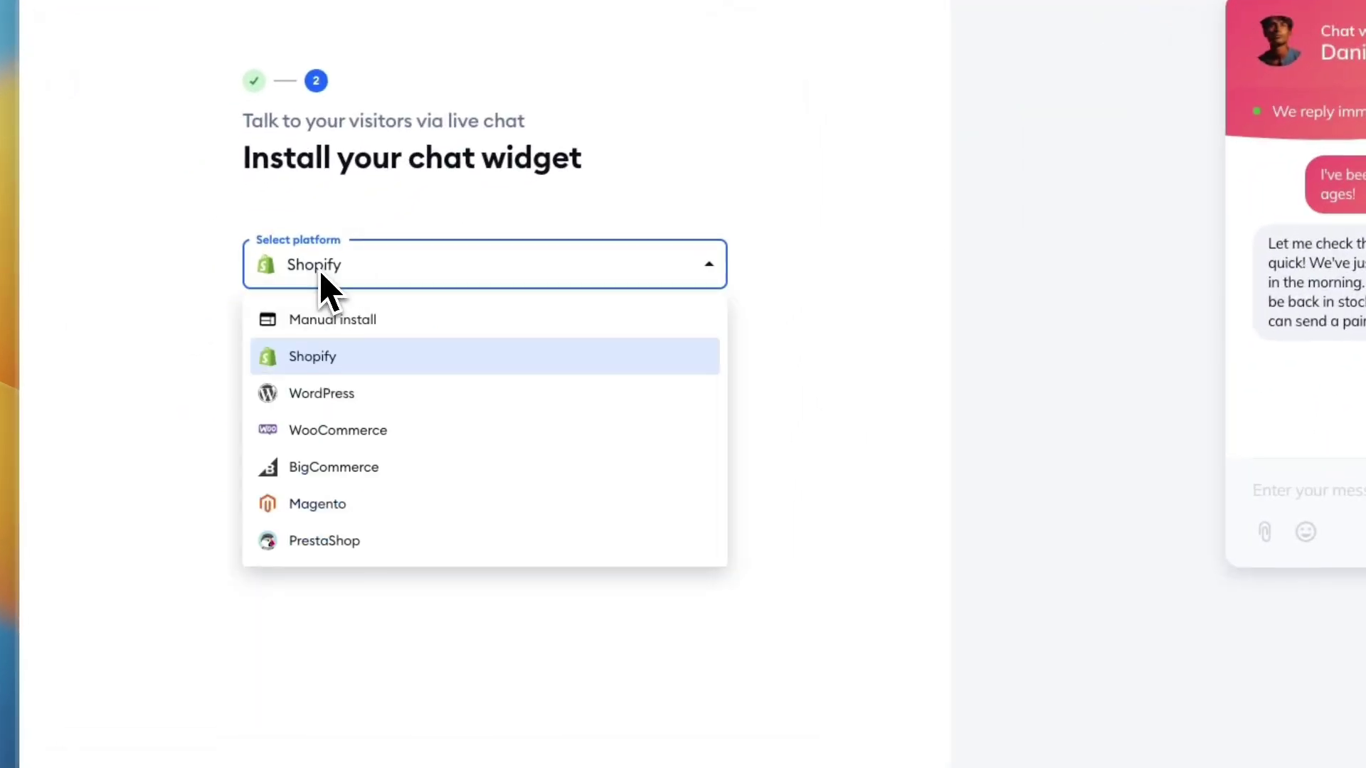
click(327, 392)
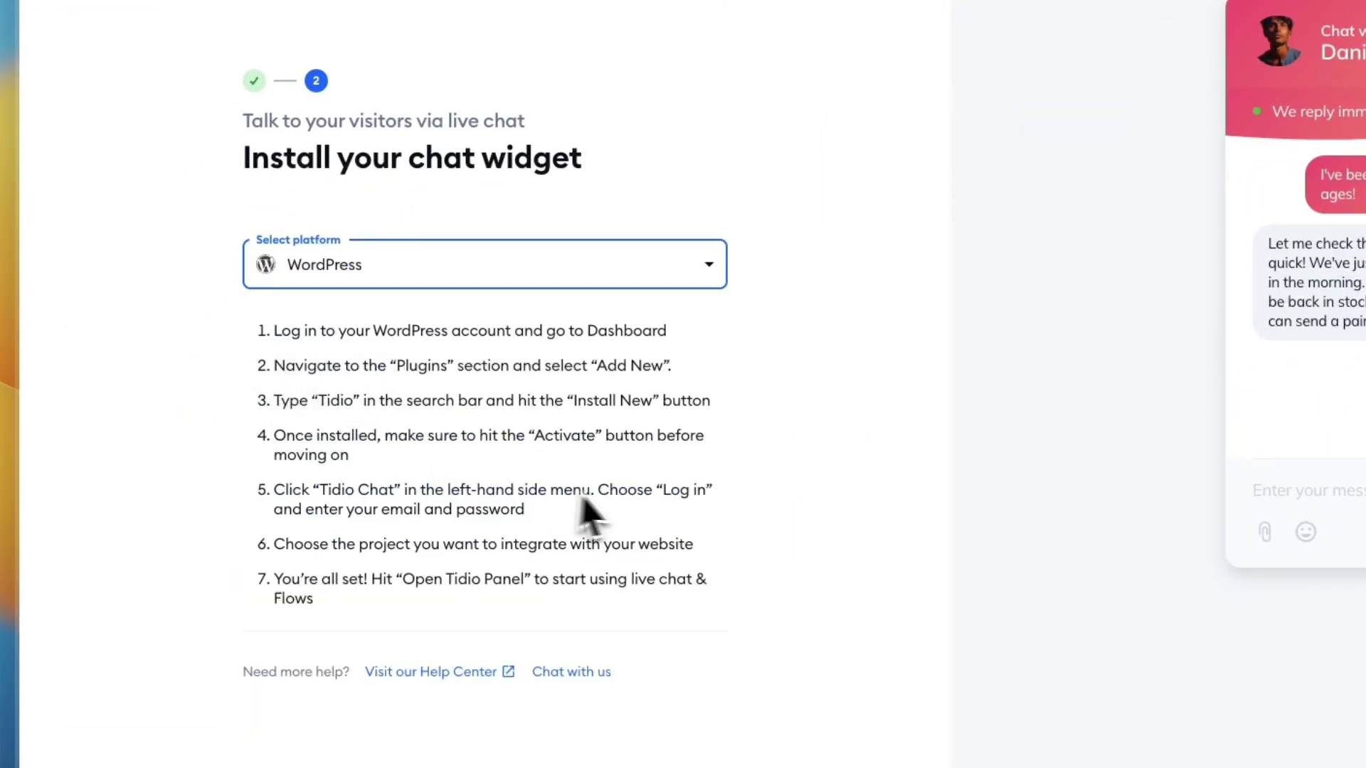
drag(357, 597, 253, 351)
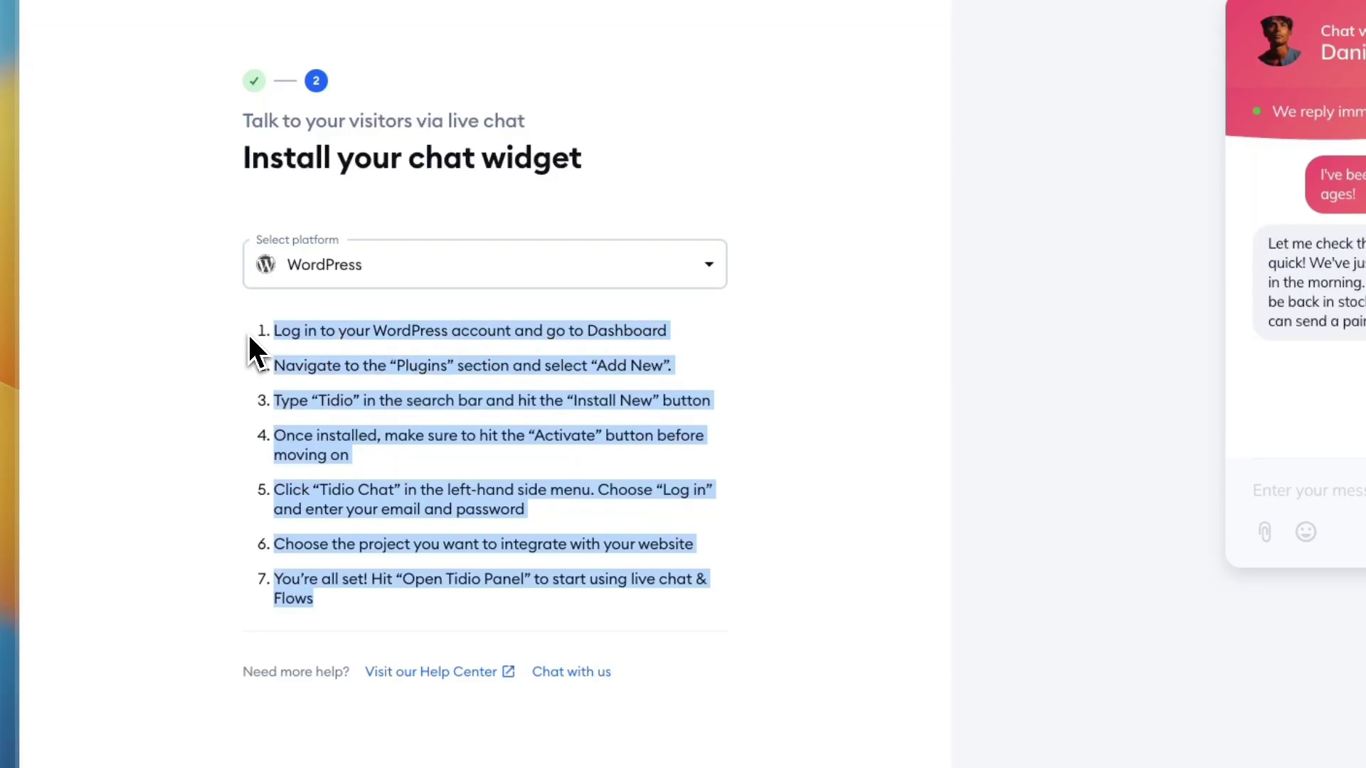
click(220, 352)
click(359, 270)
click(360, 351)
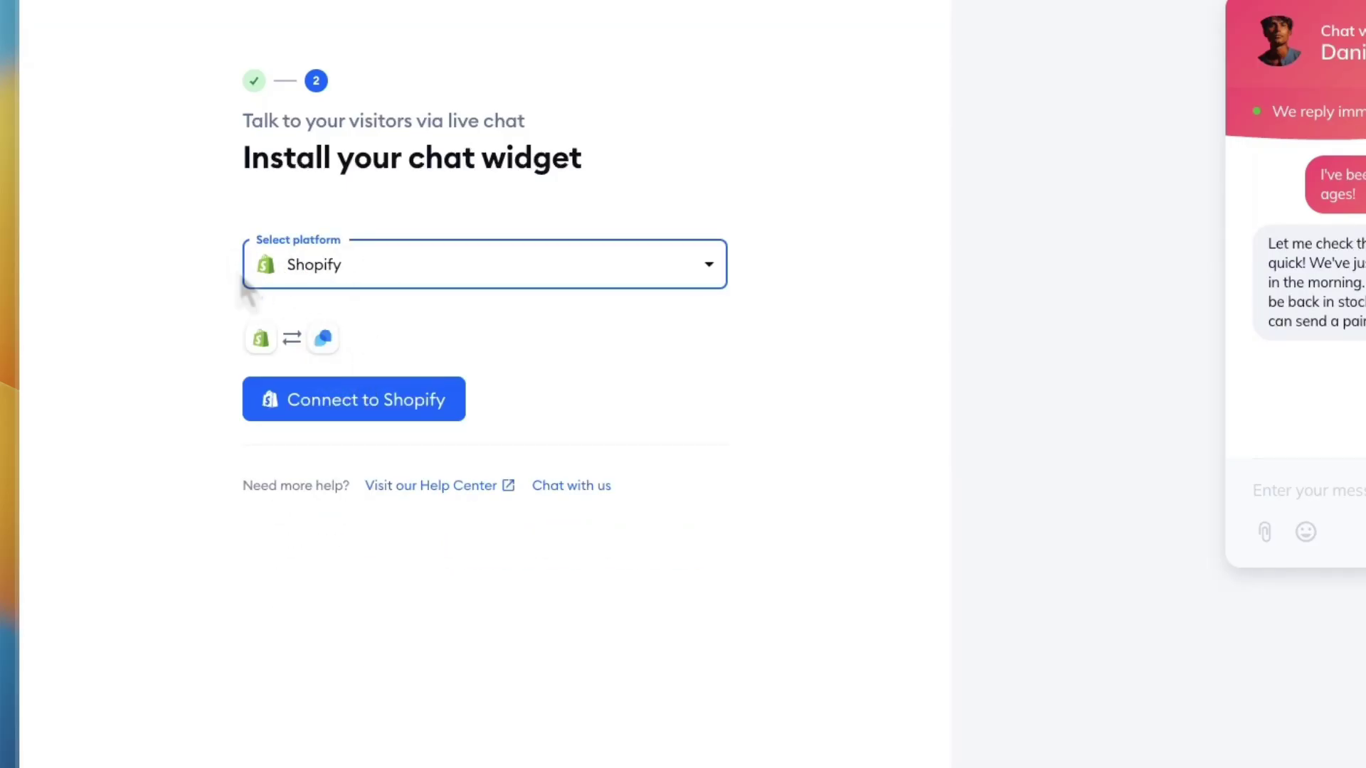
click(360, 420)
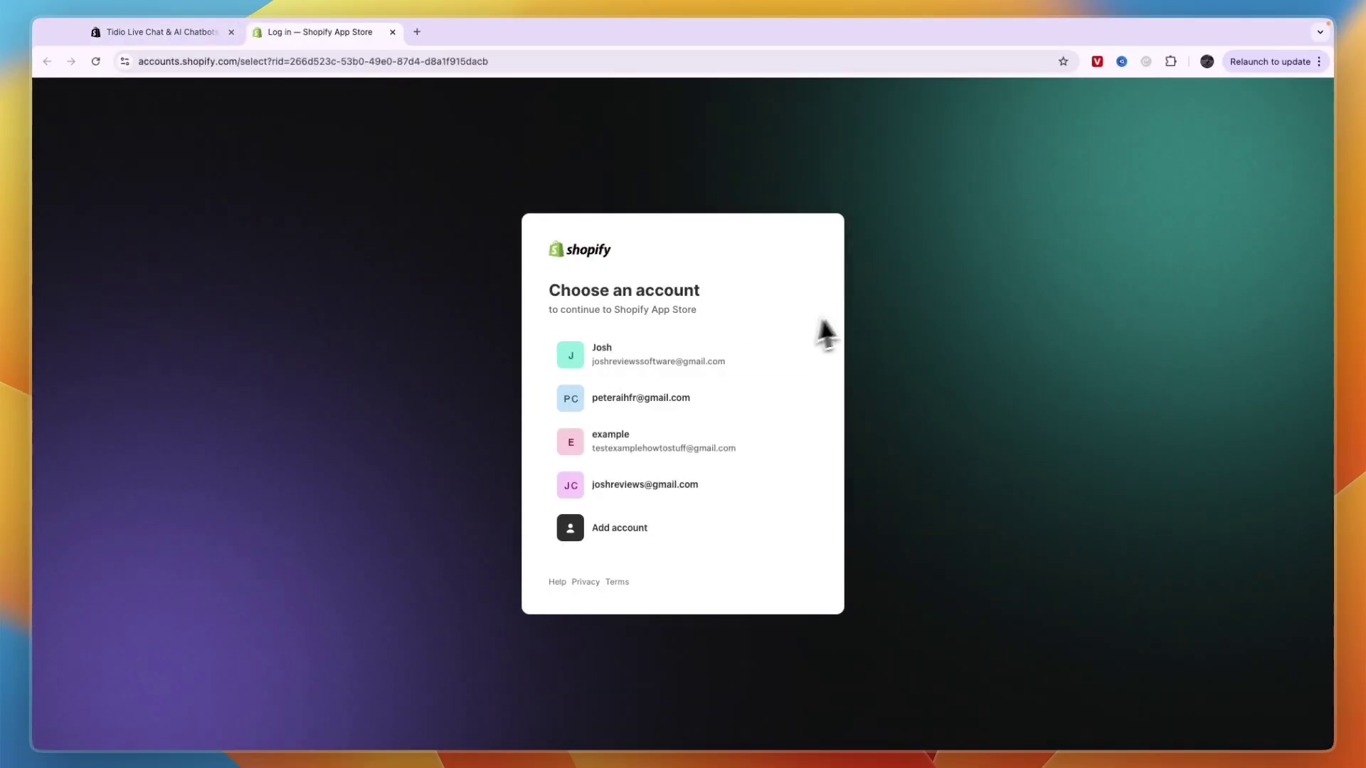
Sign in with the store owner's Shopify account to link the store to Tidio
click(745, 356)
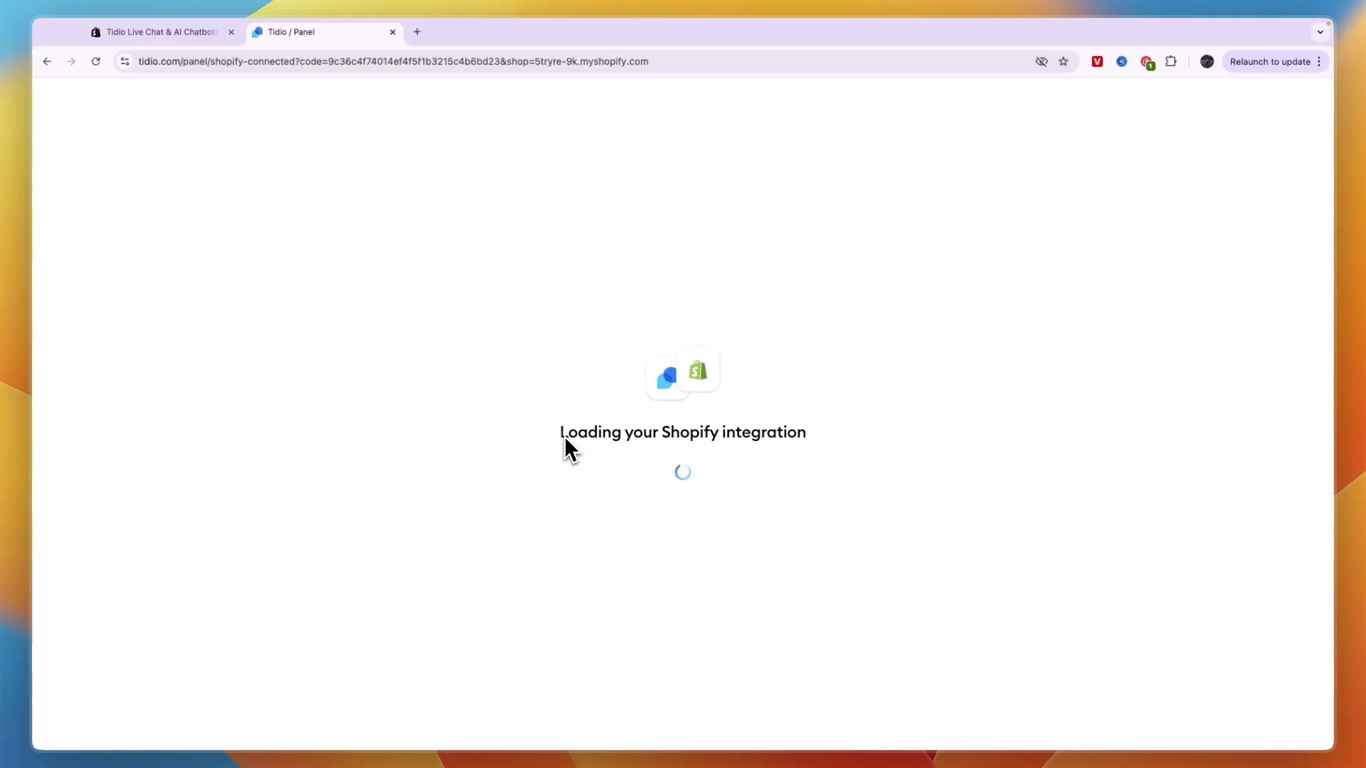
drag(562, 447, 808, 449)
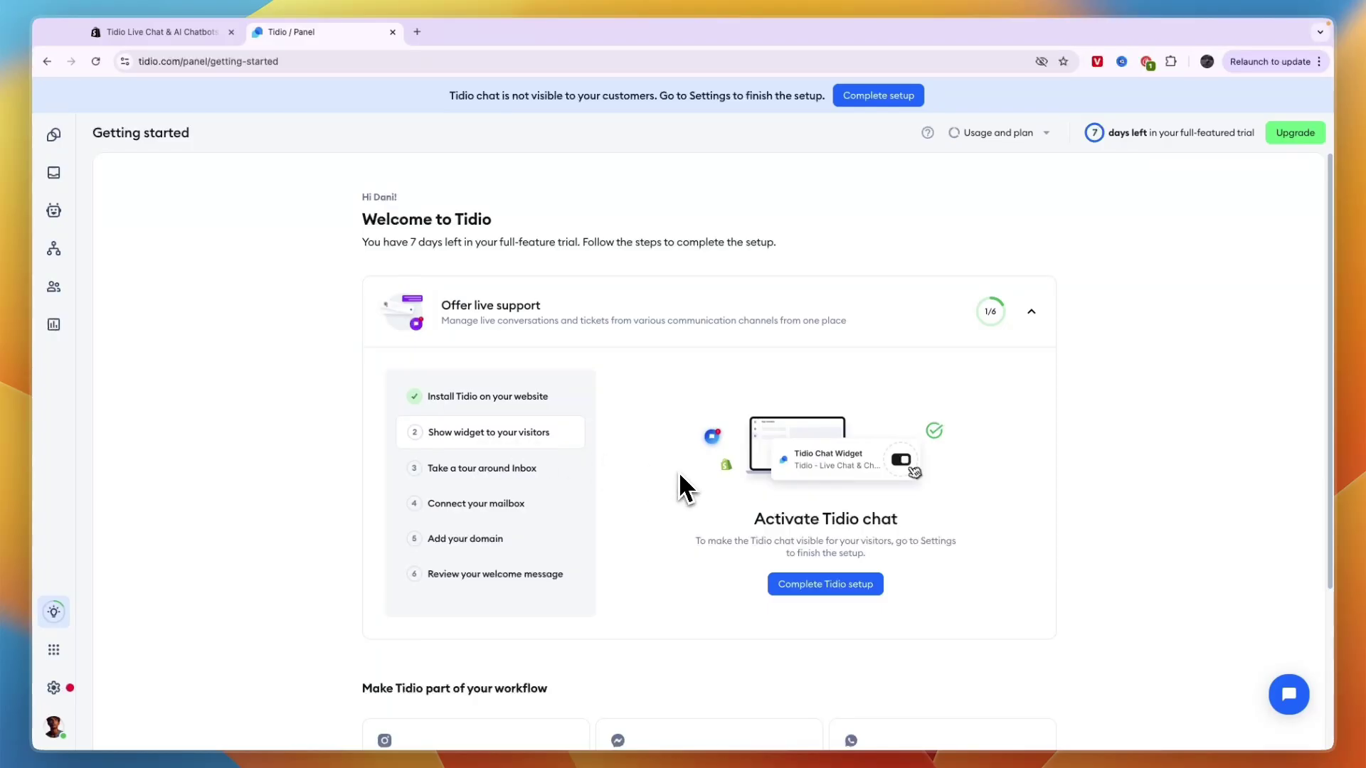
Enable the Tidio Chat Widget app embed in the Shopify theme and save the theme
click(822, 589)
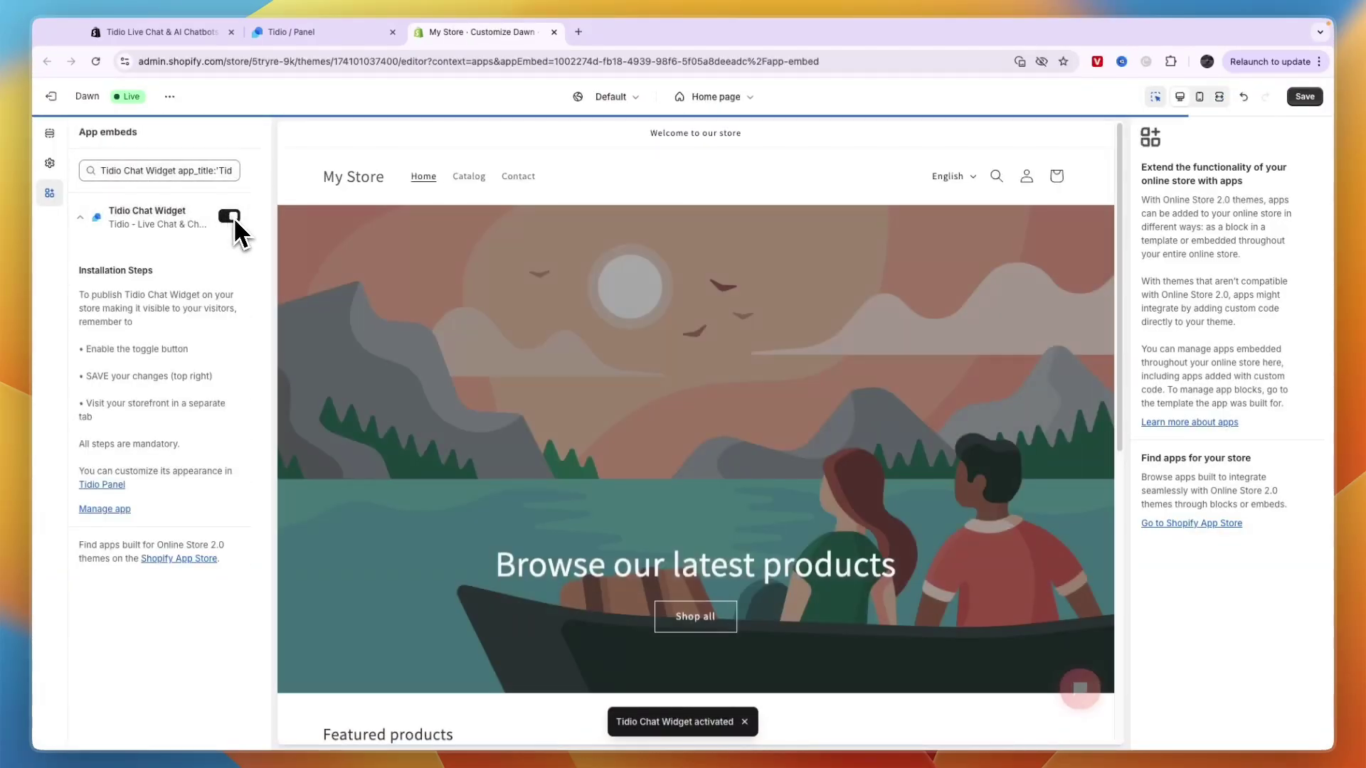
click(1305, 96)
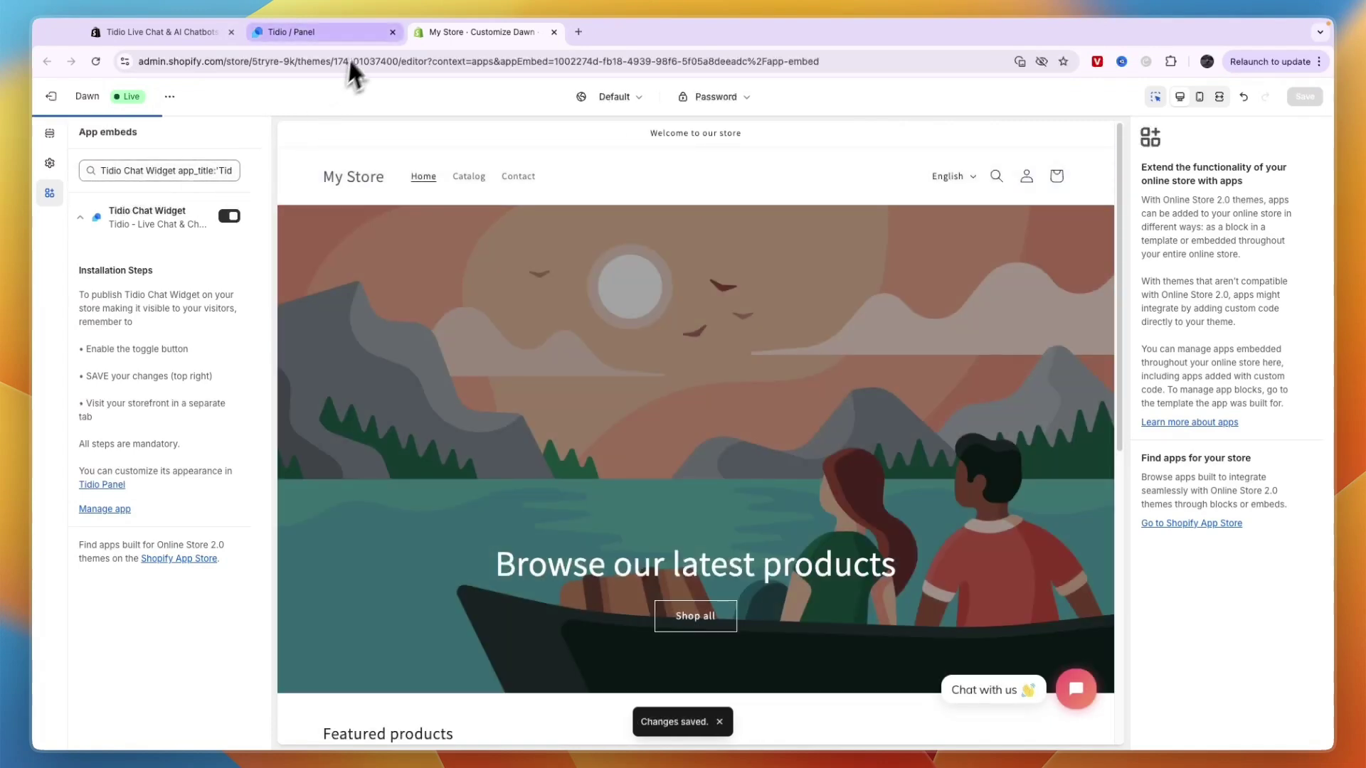
Send 'hi' through the chat on the live storefront, dismiss the email form, and return to Tidio
click(359, 36)
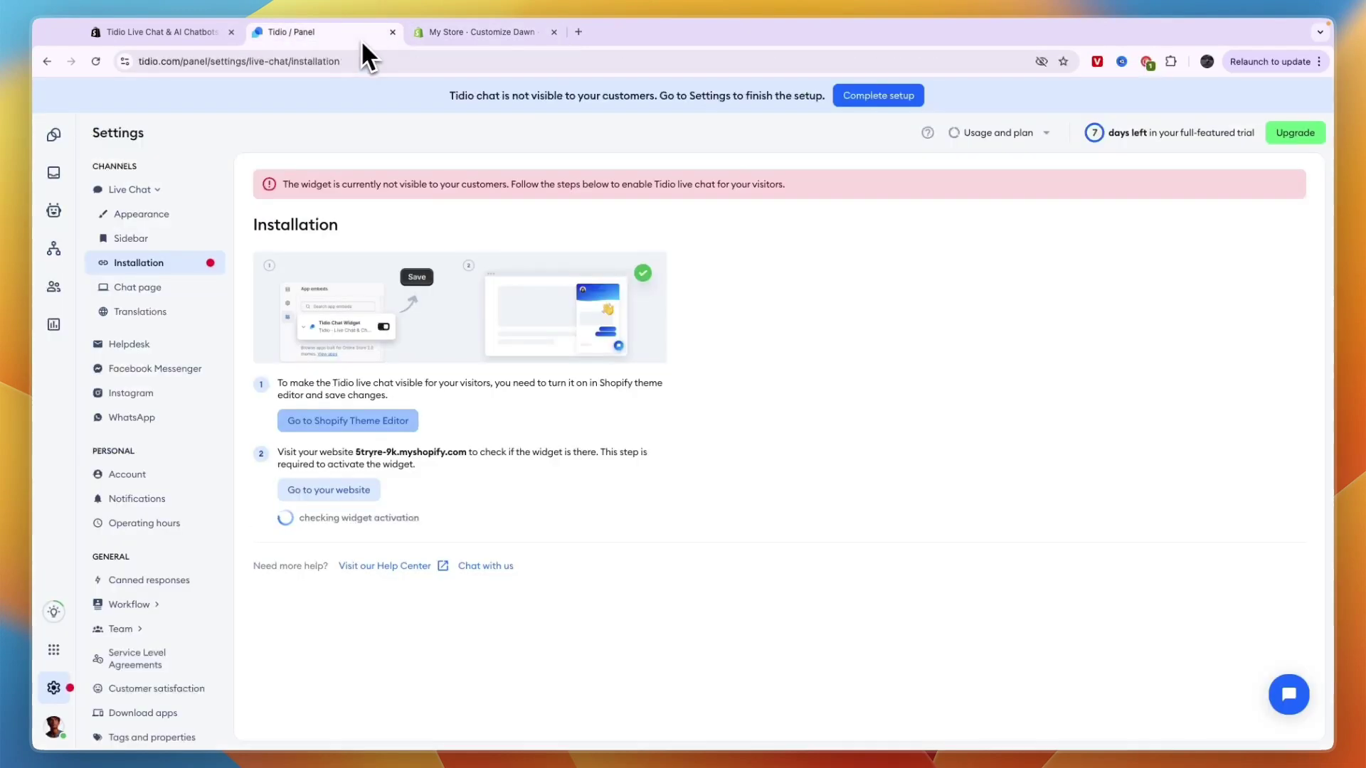
click(317, 490)
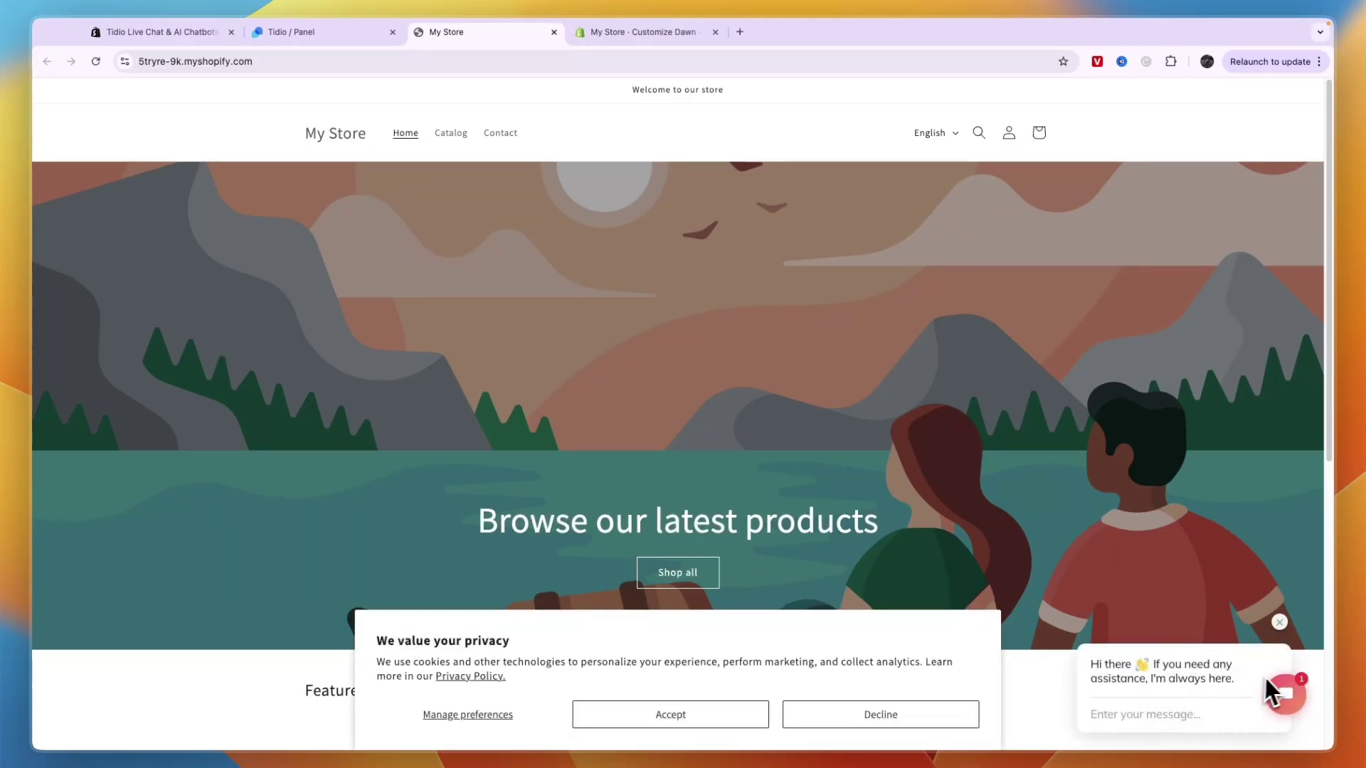
click(1282, 694)
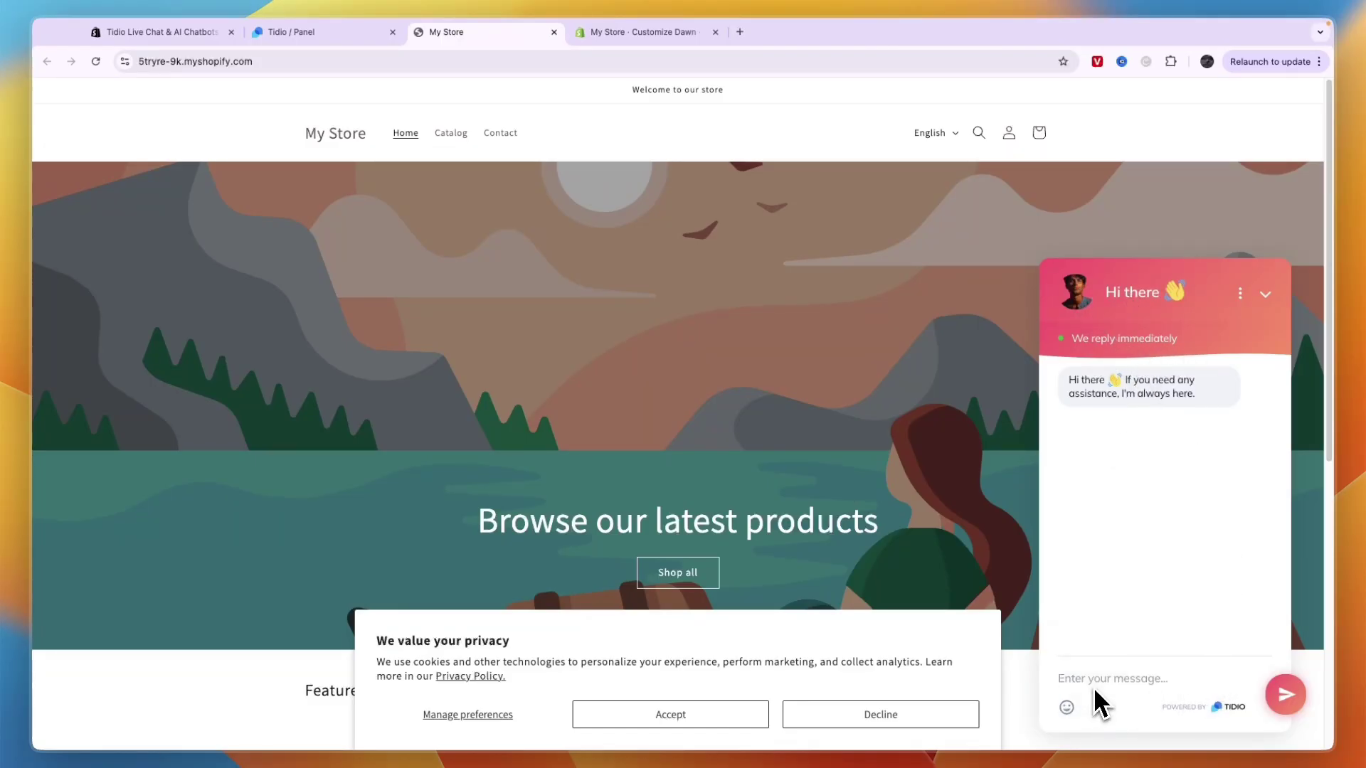
text(hi)
key(Return)
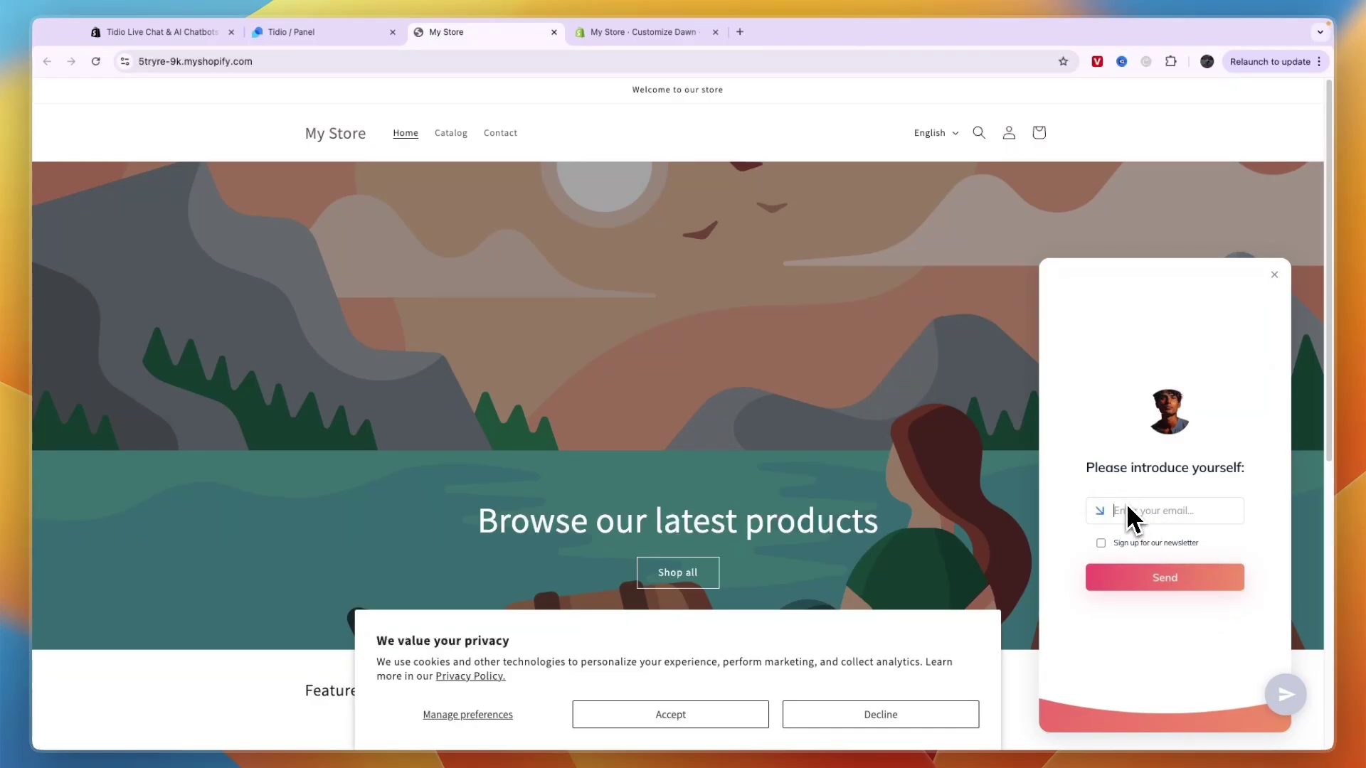
click(1275, 275)
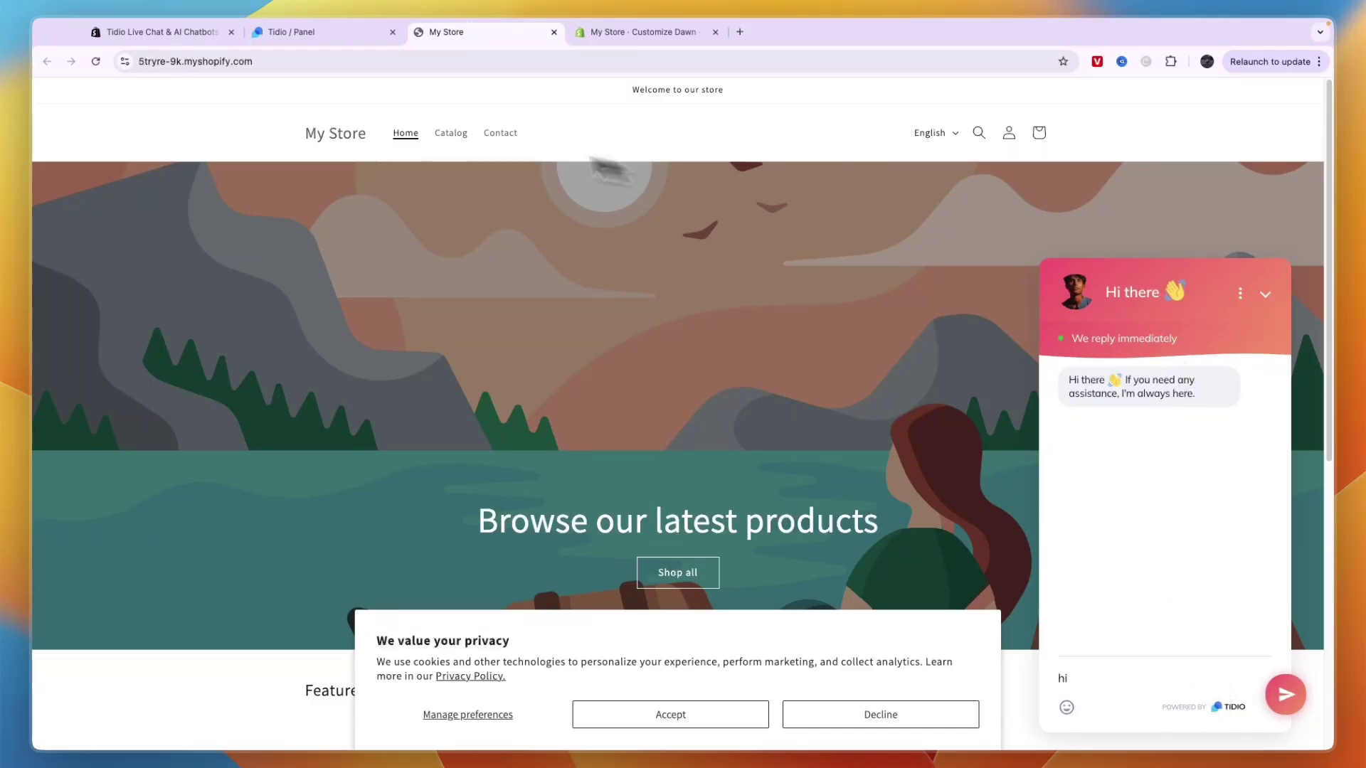
click(326, 32)
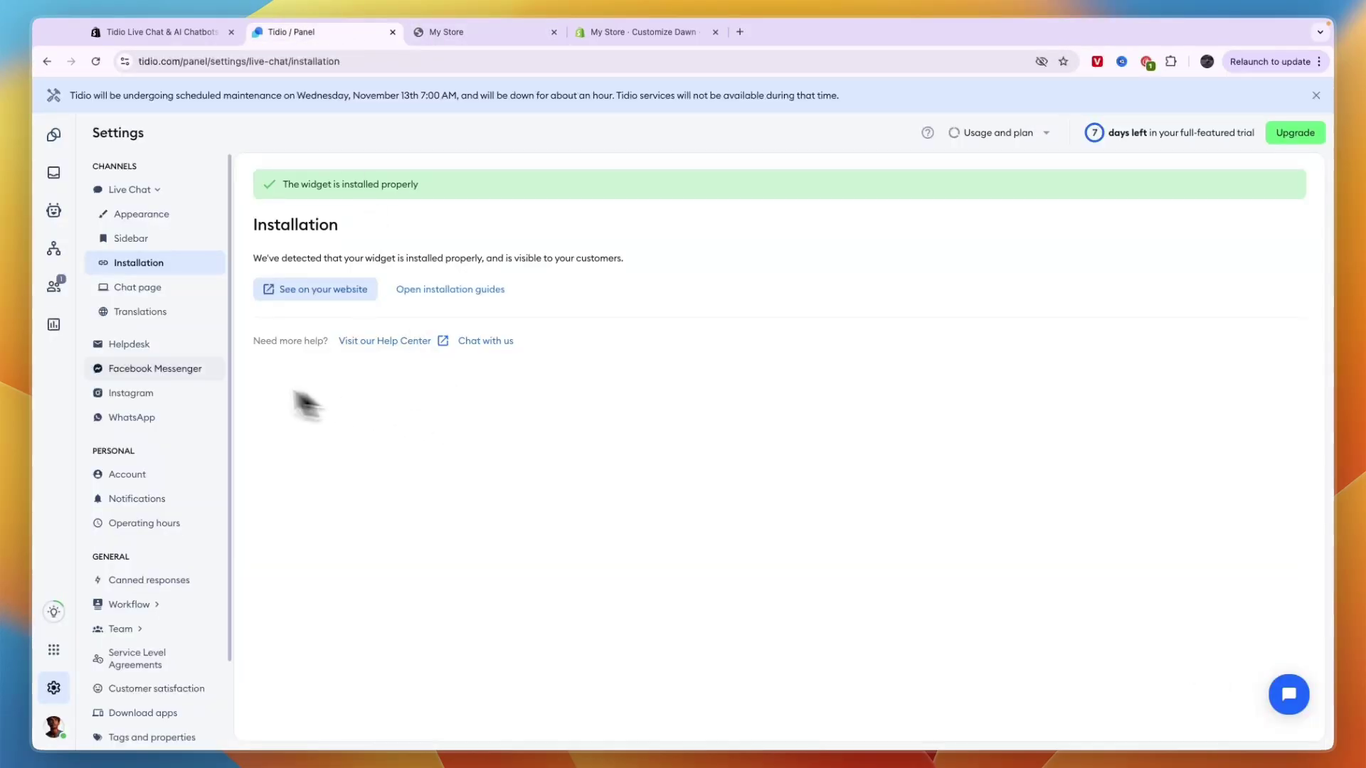
From the Dashboard, start the Inbox tour onboarding step and skip the guided tour
click(53, 136)
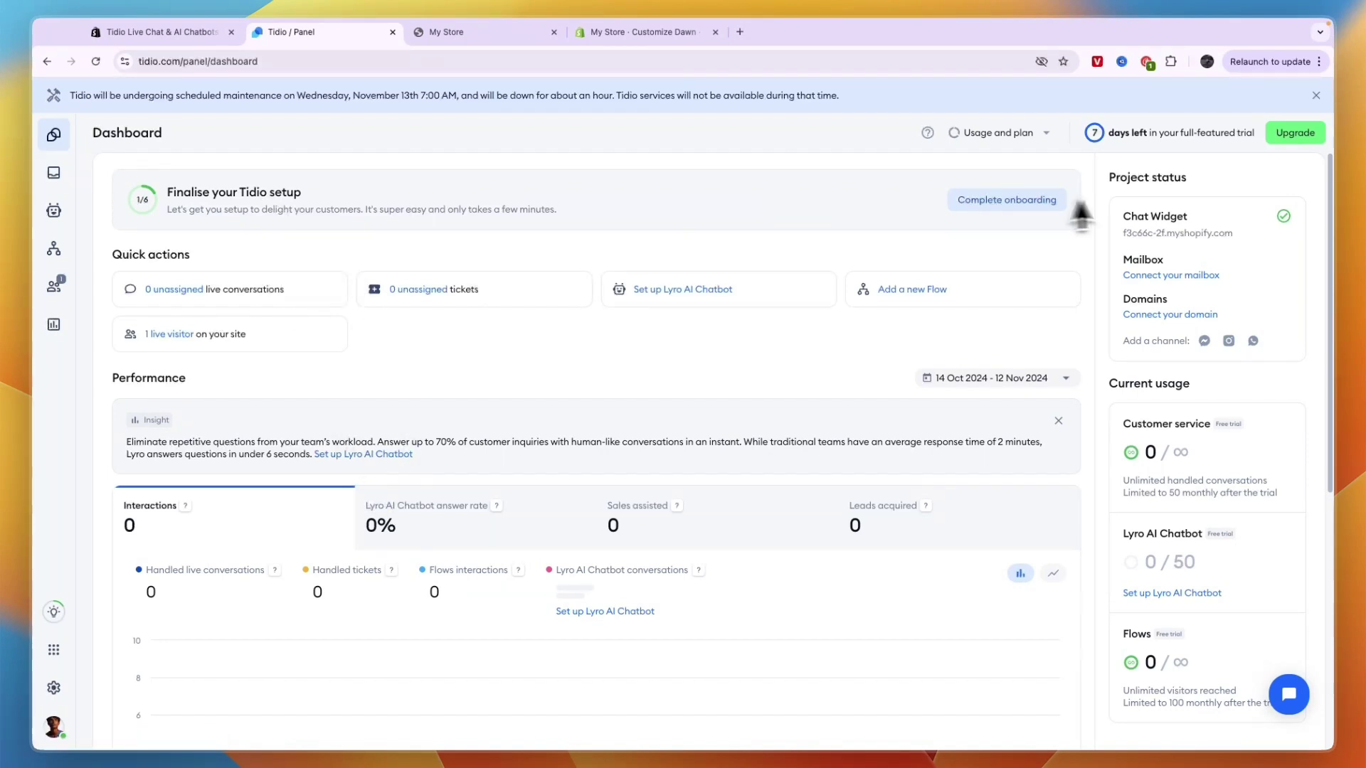
click(1018, 229)
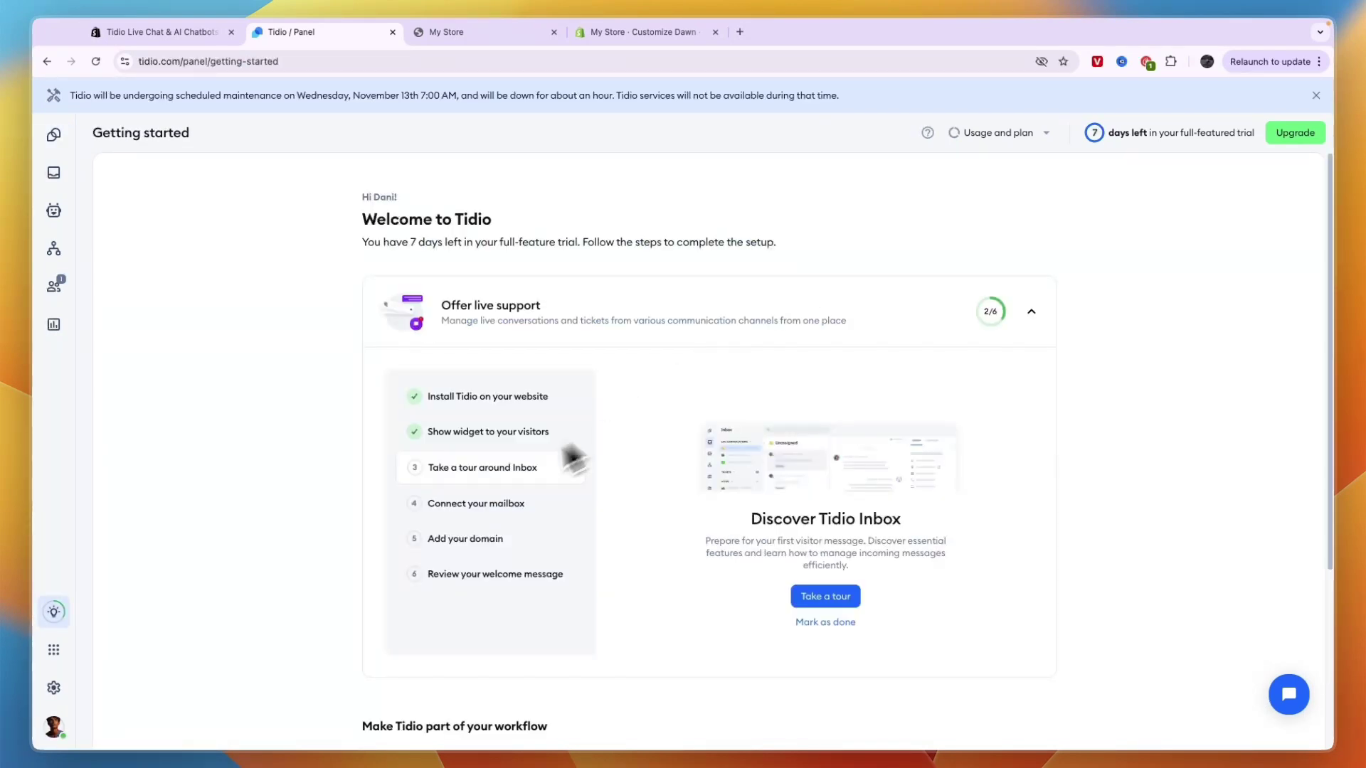
click(822, 595)
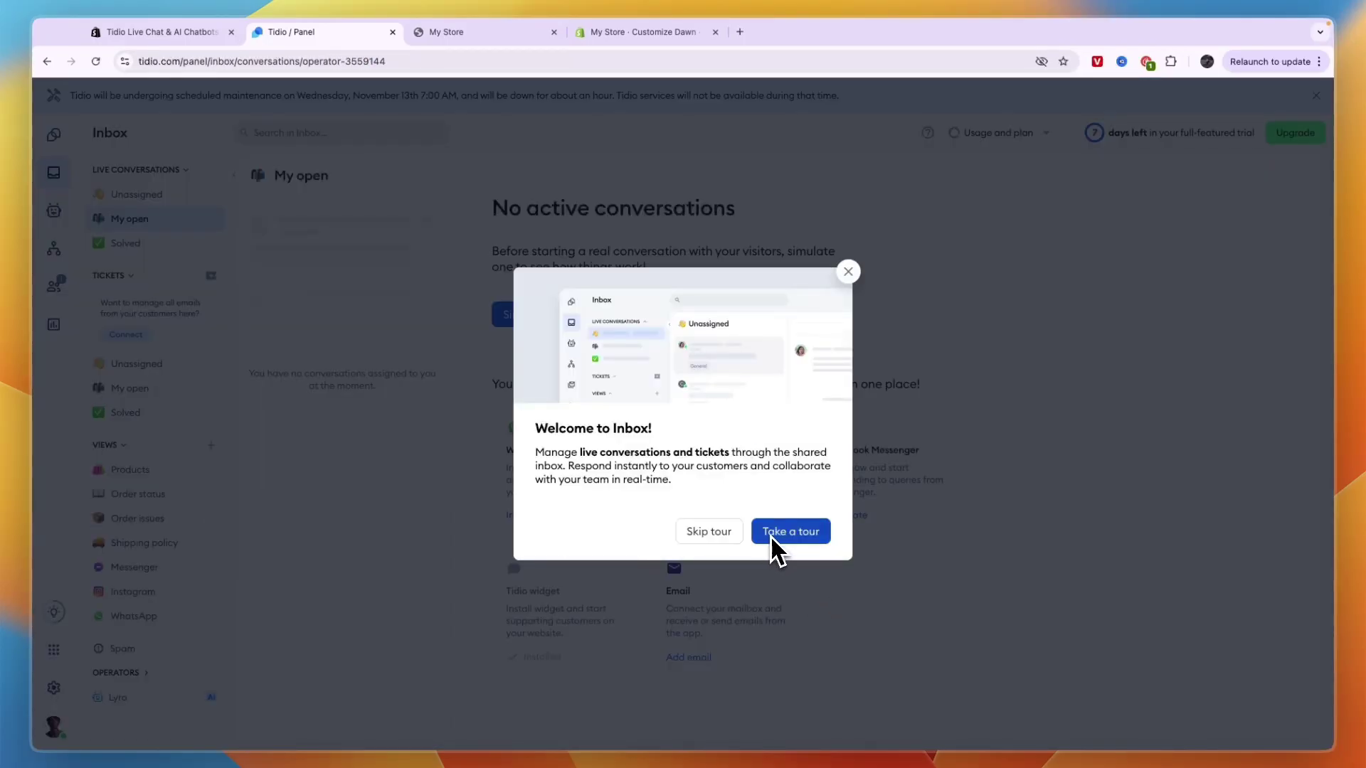
click(774, 535)
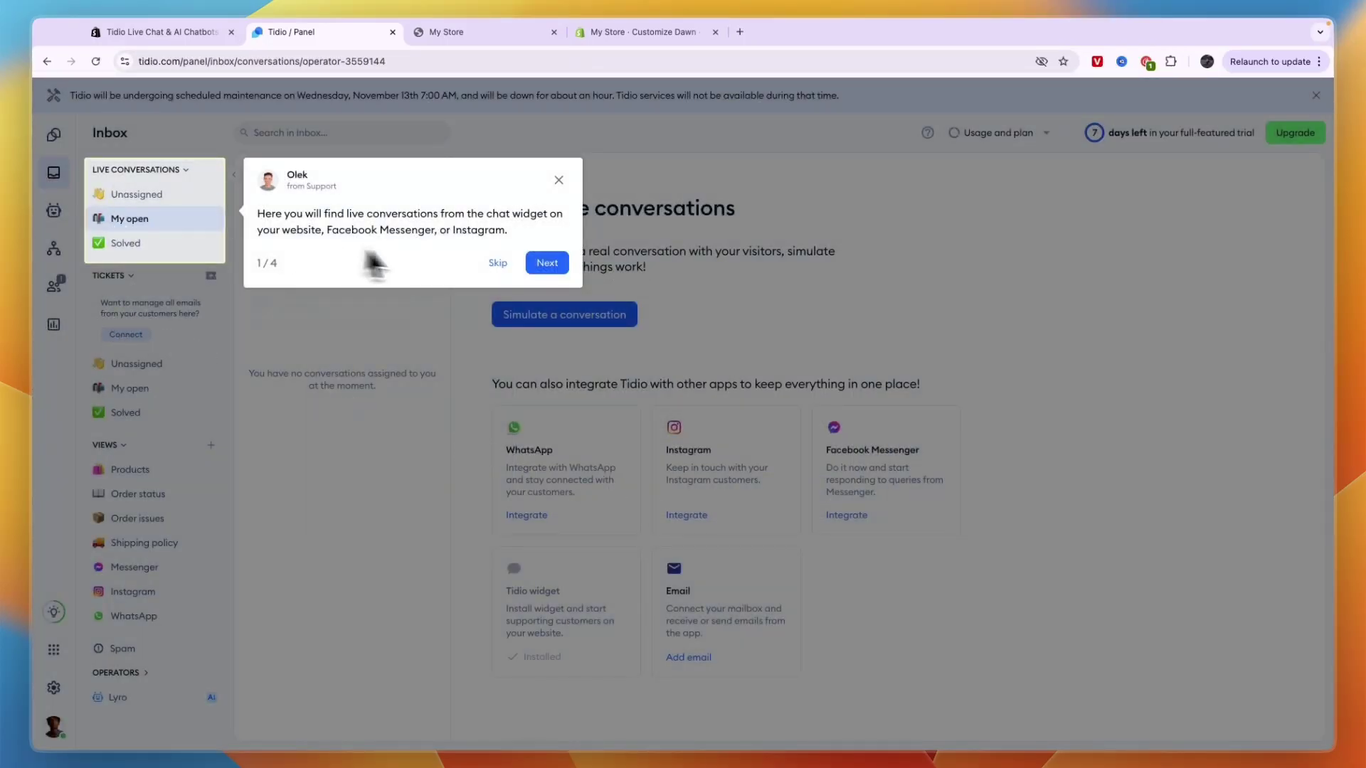
click(498, 264)
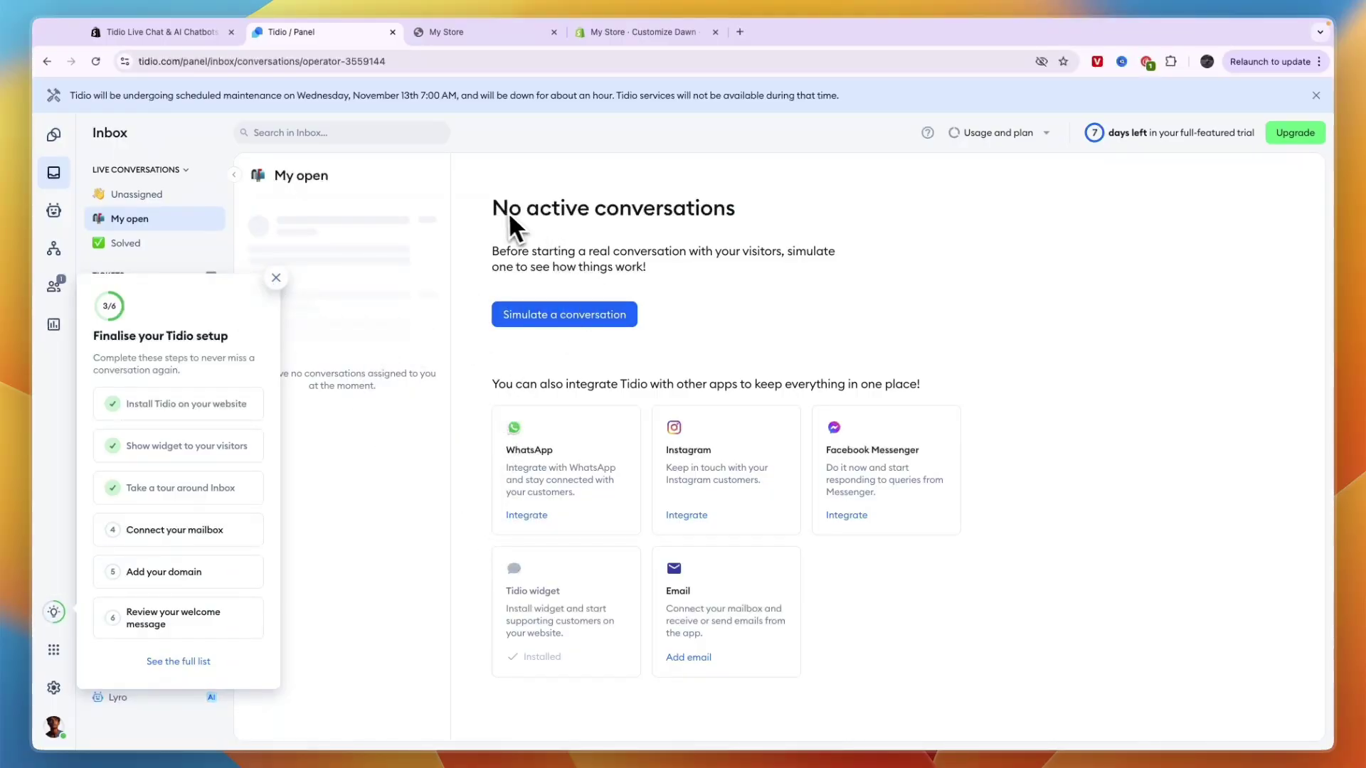
drag(493, 213, 726, 220)
click(786, 221)
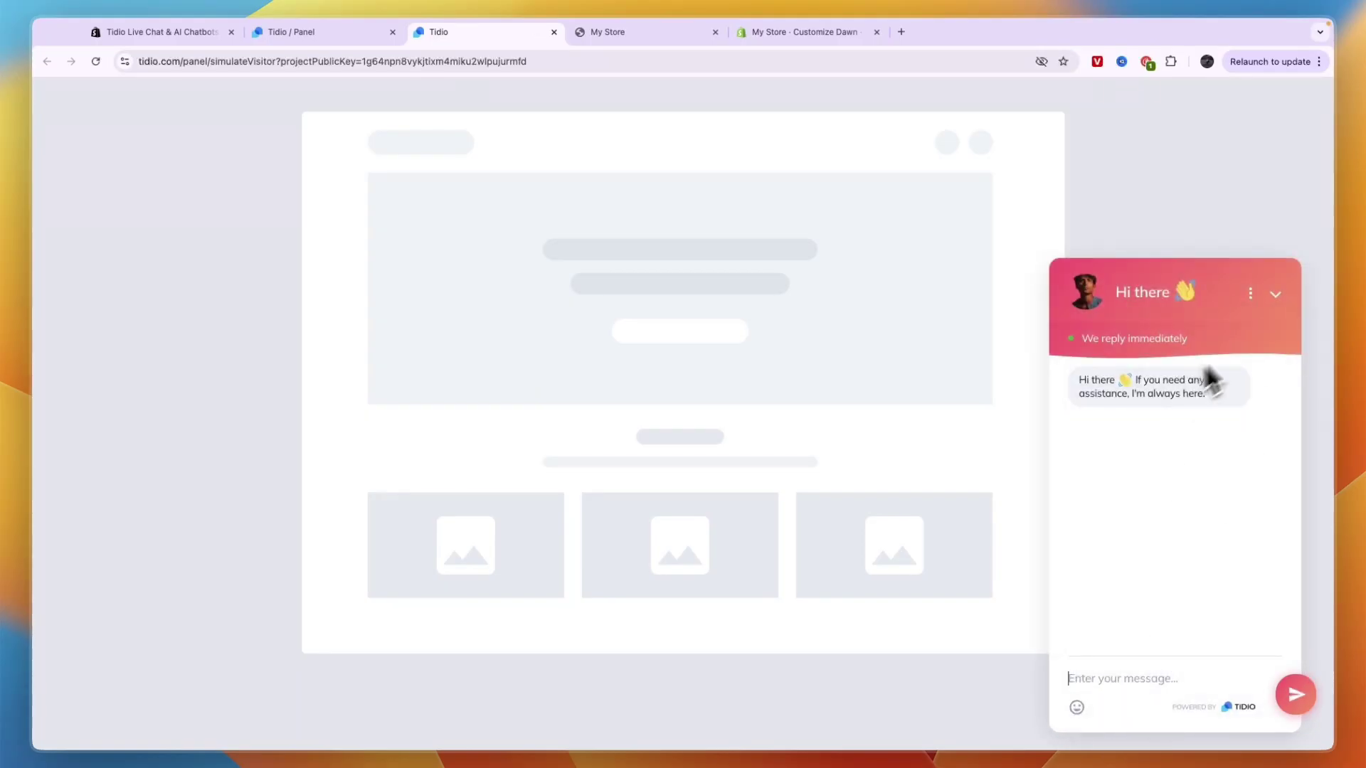
click(554, 32)
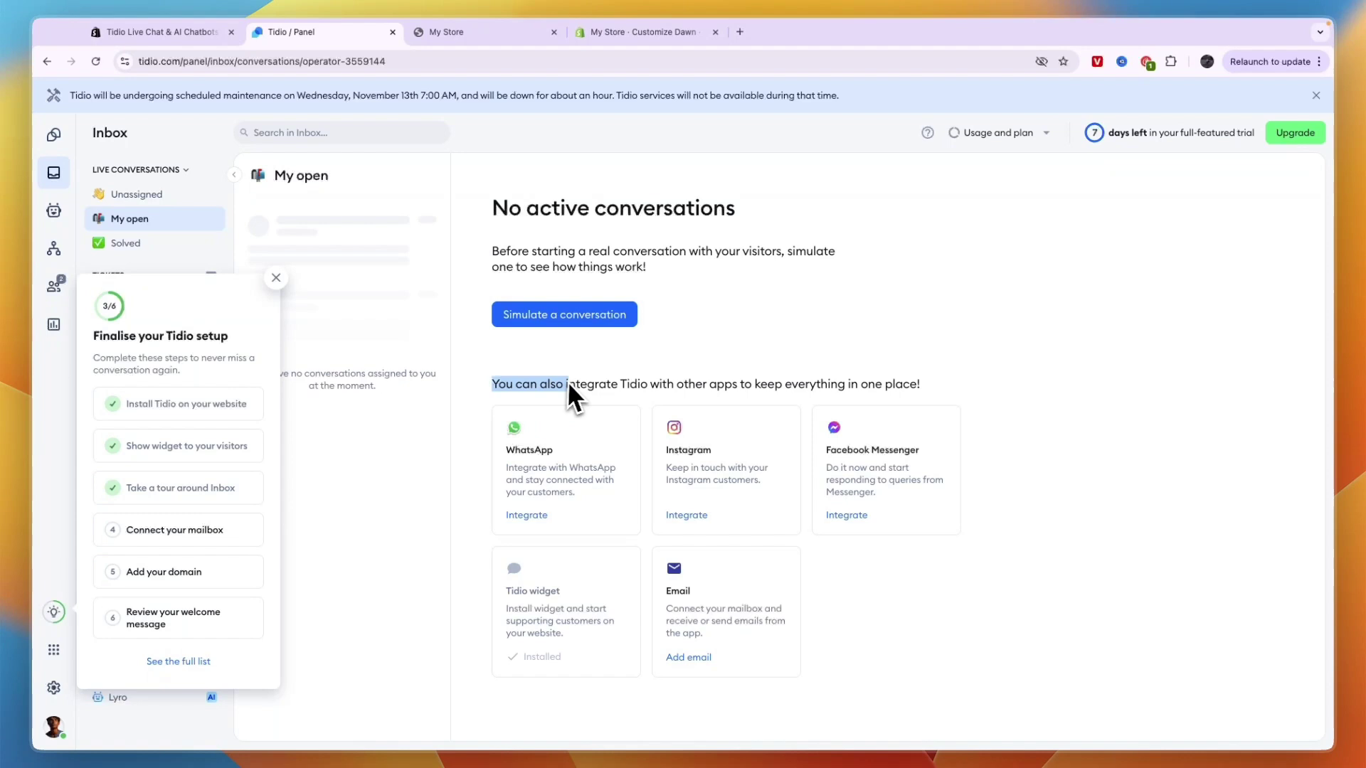
drag(743, 384, 946, 390)
click(946, 390)
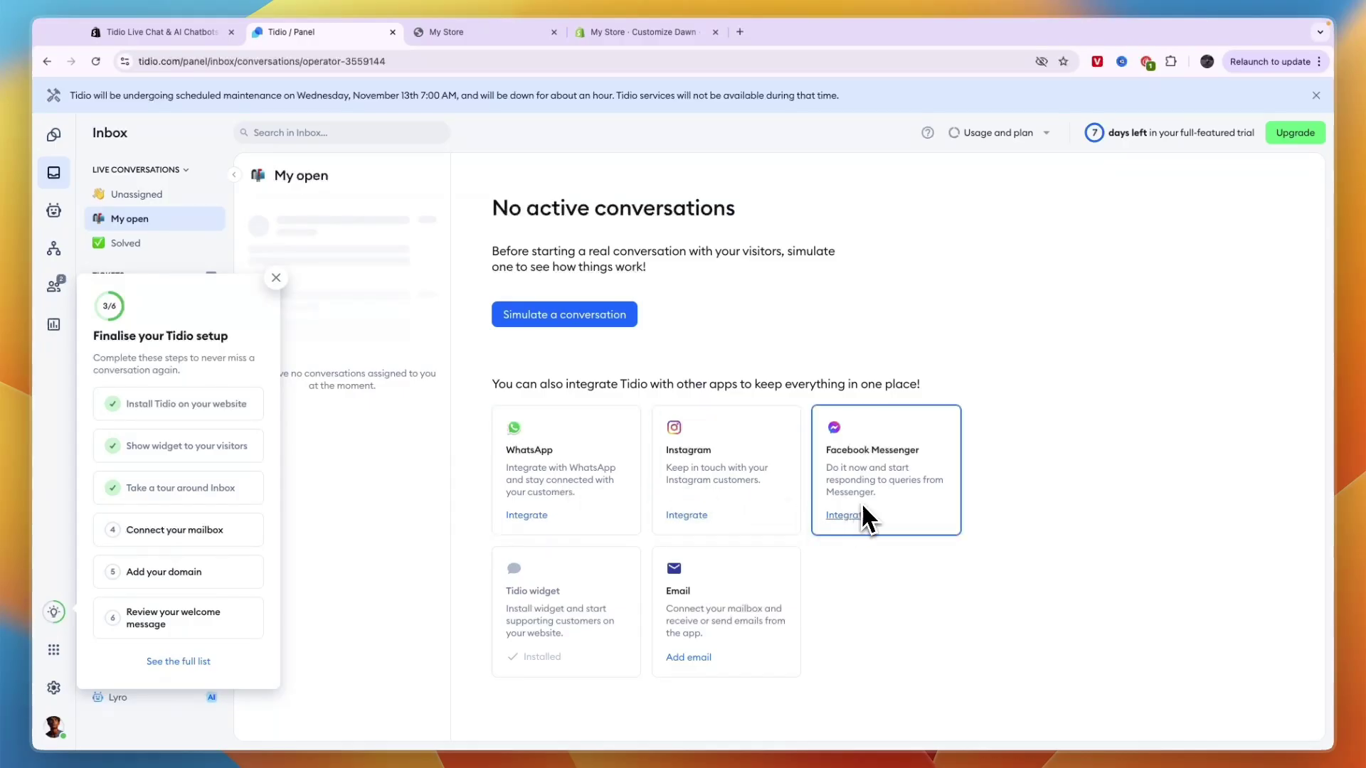
drag(559, 590, 530, 599)
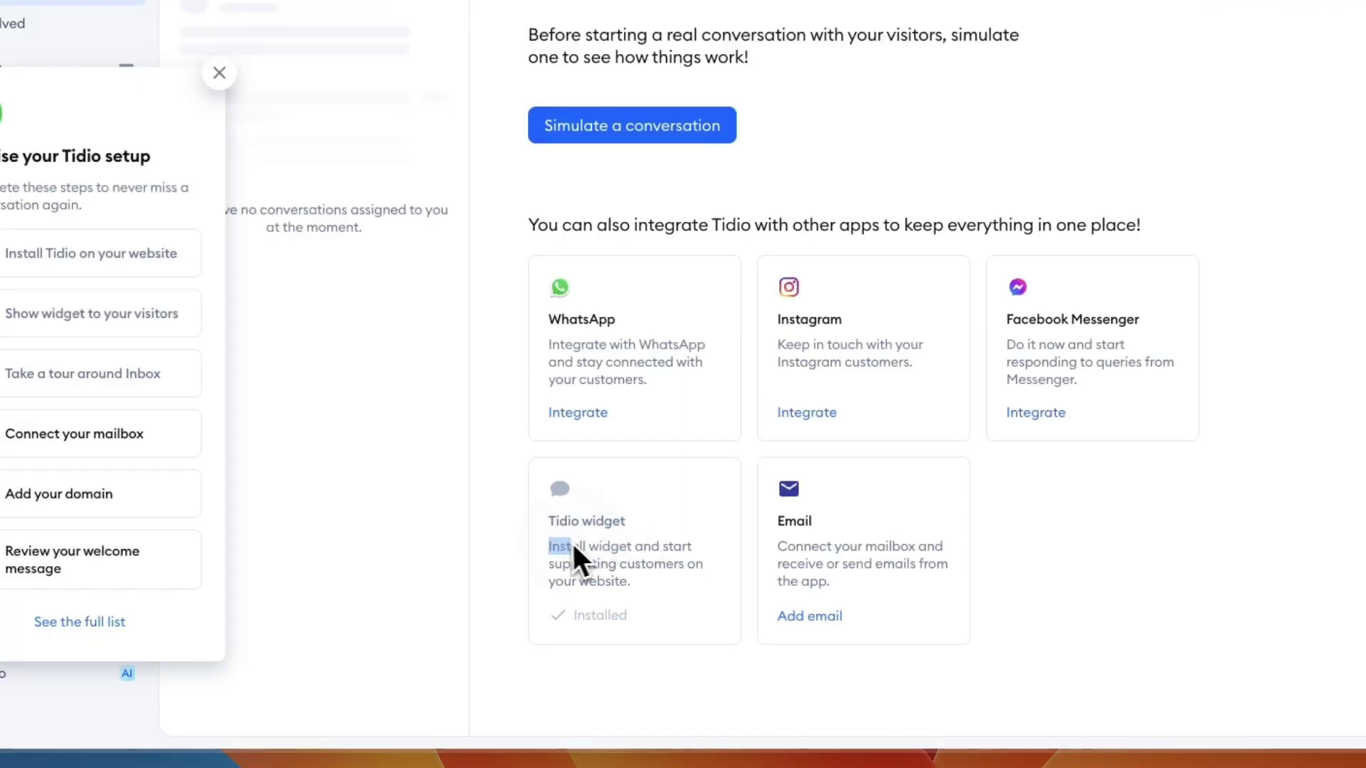
click(634, 495)
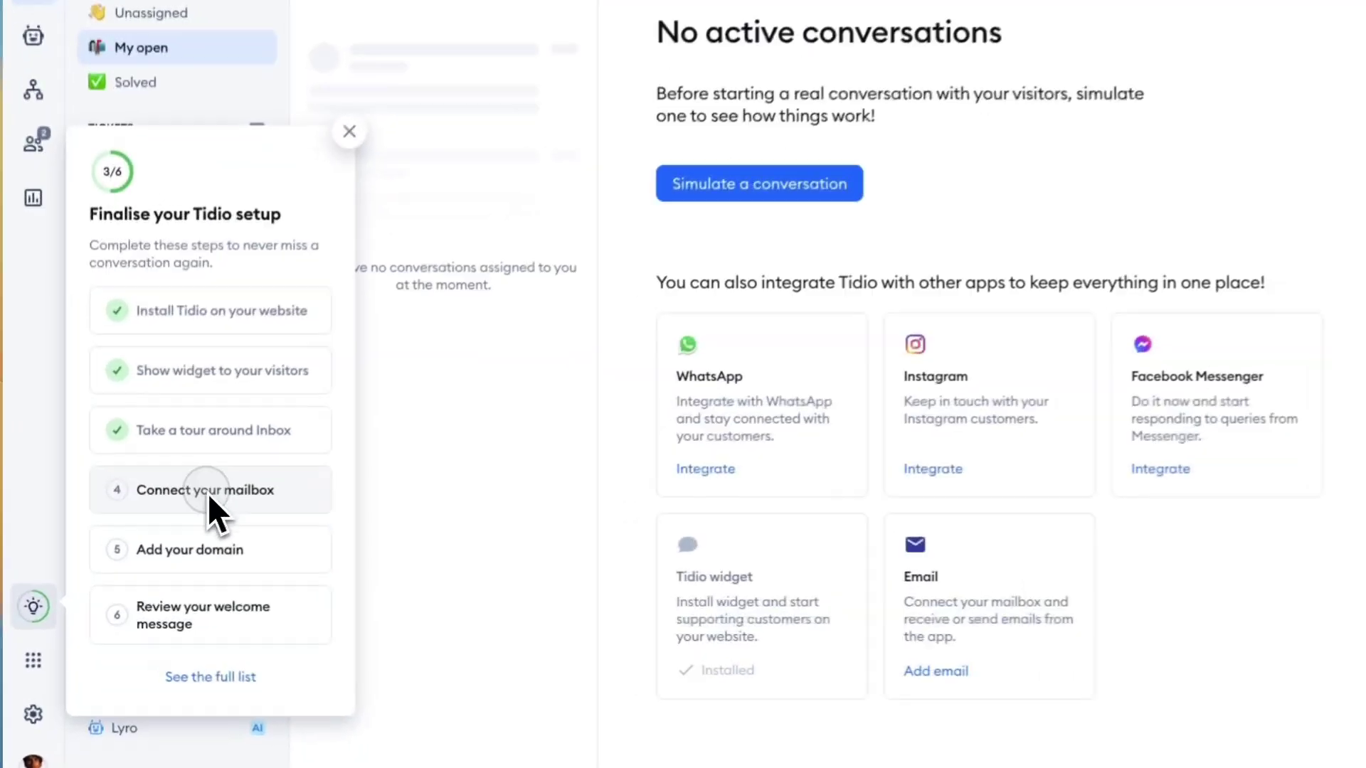
click(192, 530)
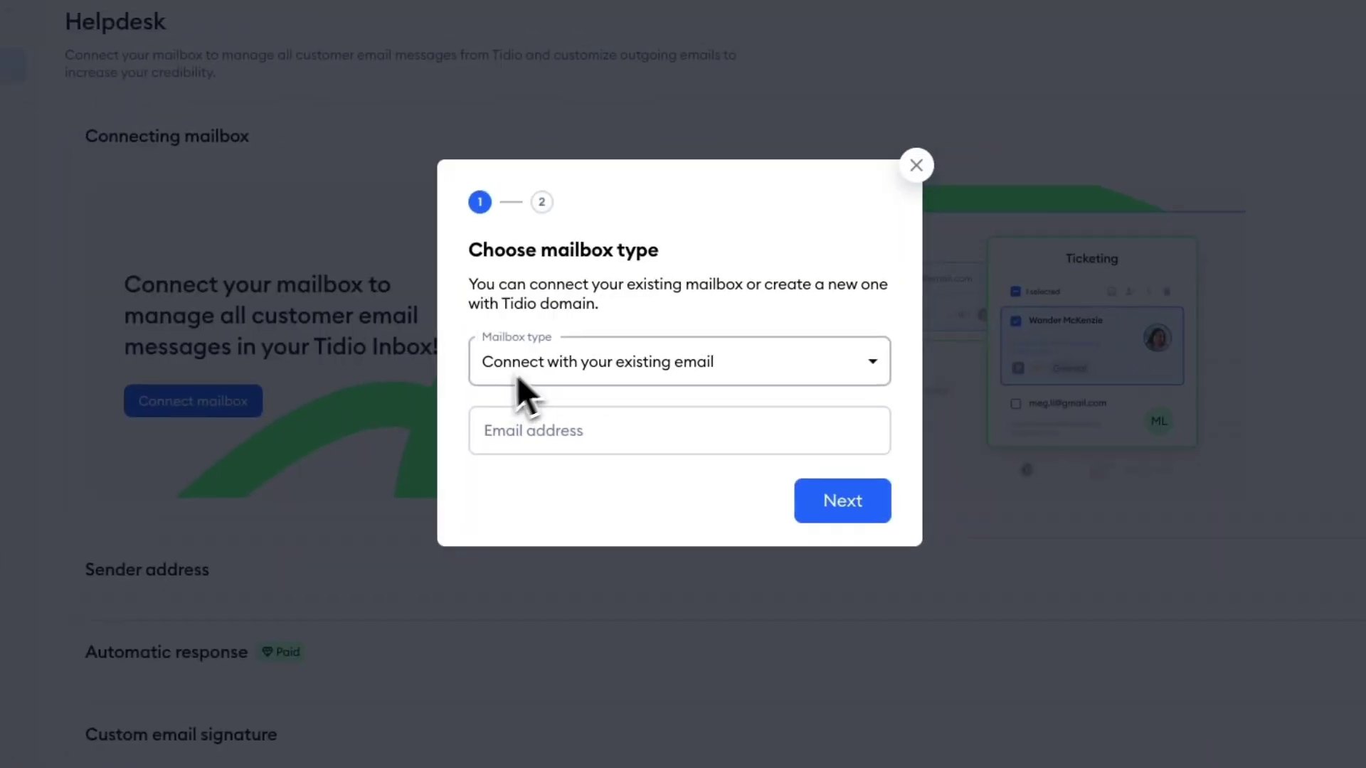
click(686, 362)
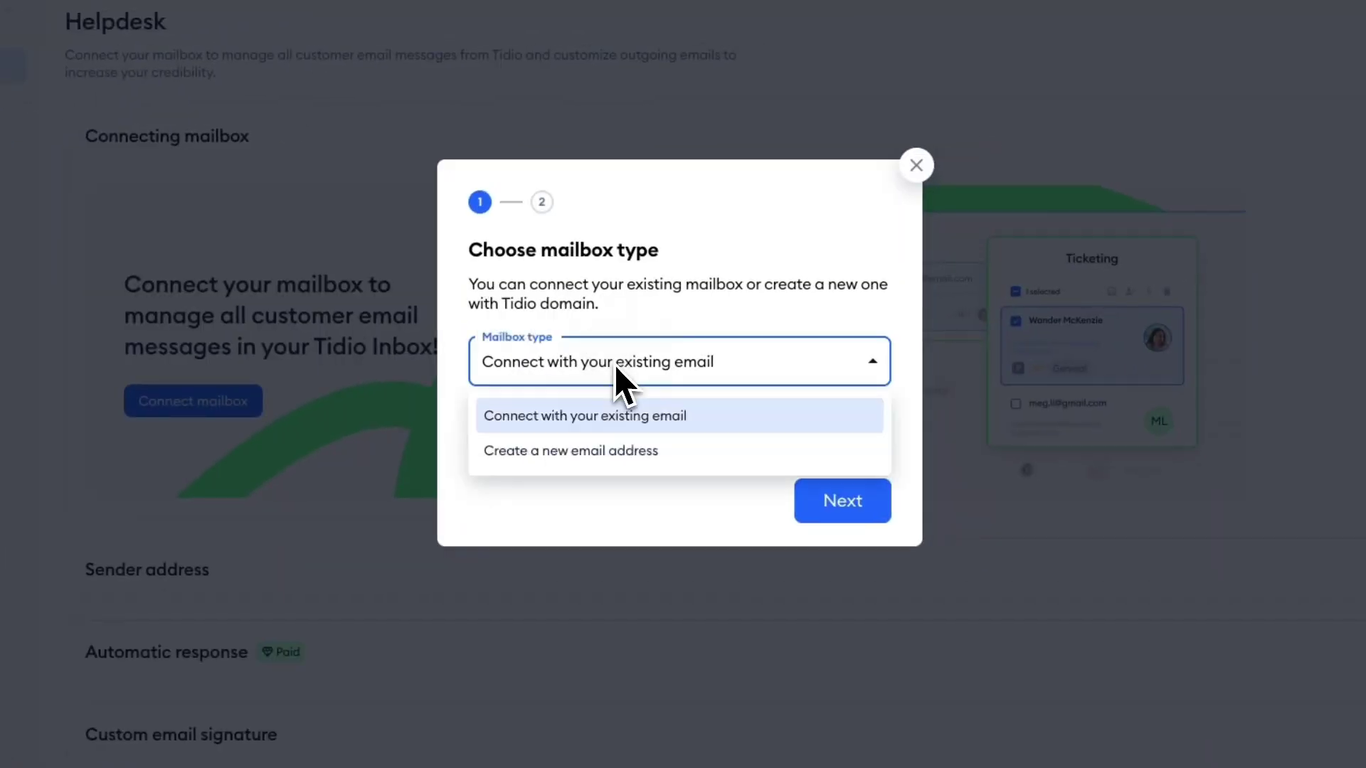
click(594, 452)
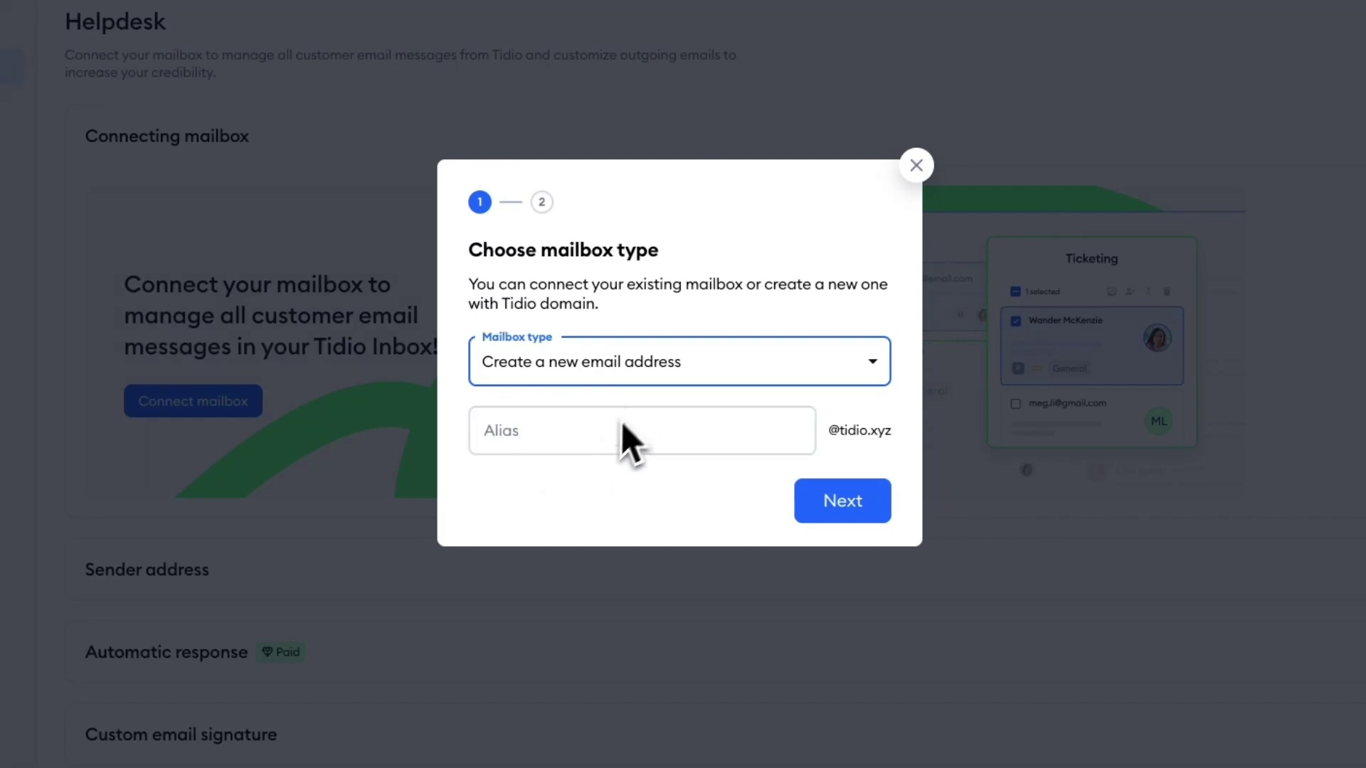
drag(840, 431, 871, 432)
click(841, 450)
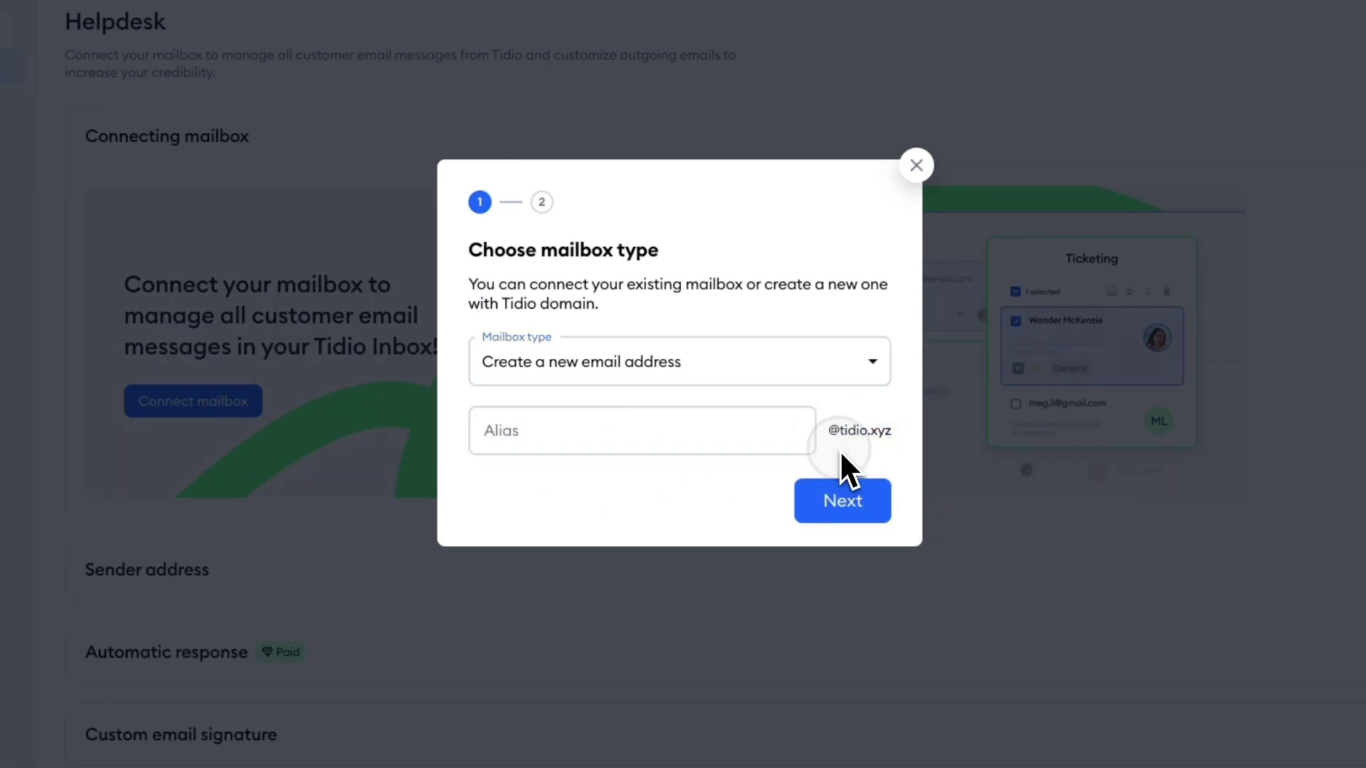
click(597, 436)
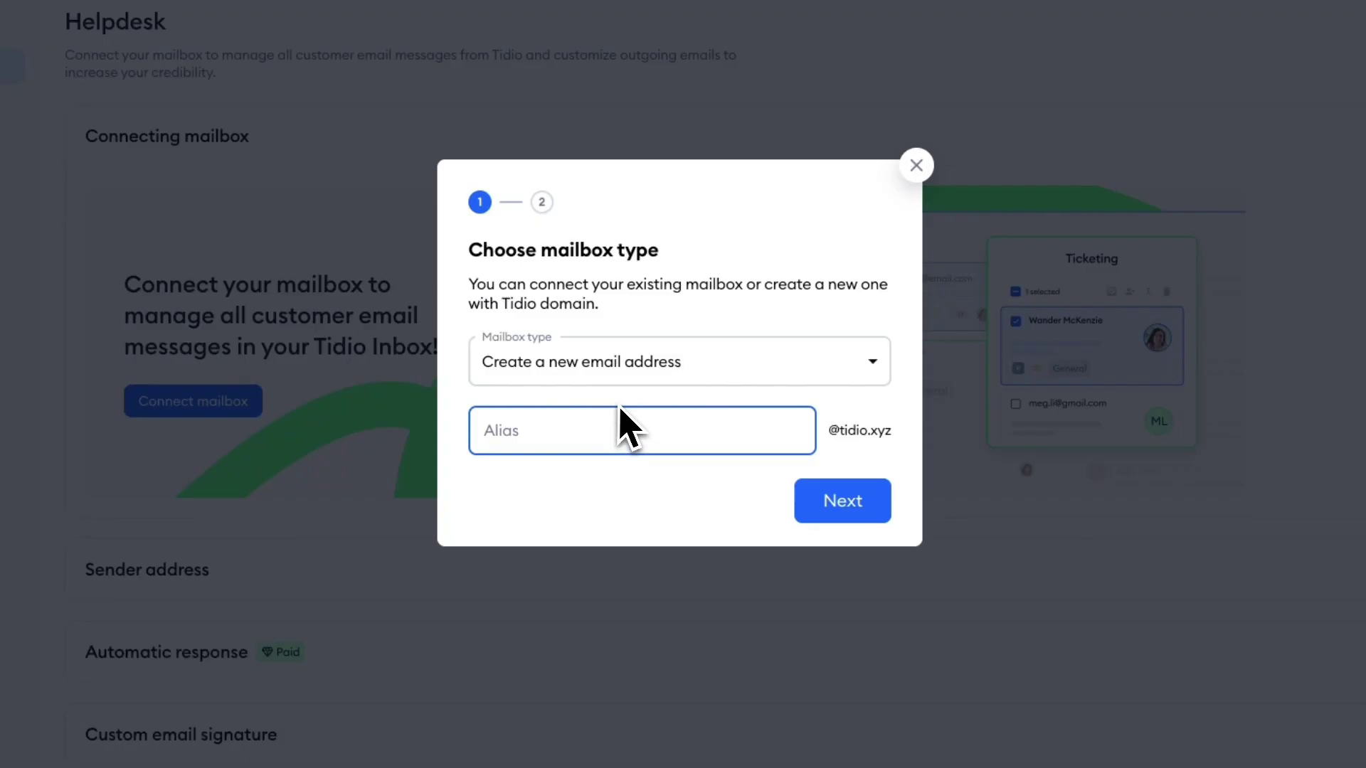
text(danitutorials)
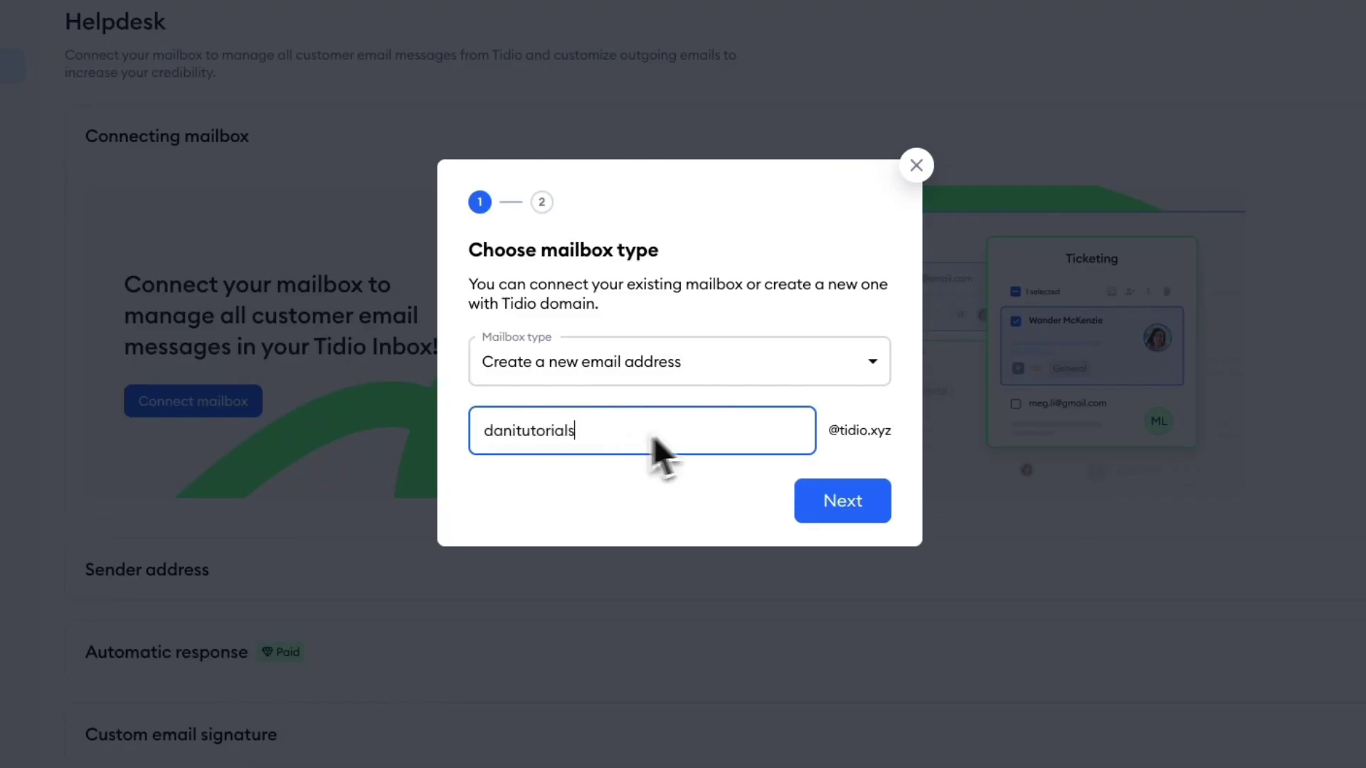
click(887, 509)
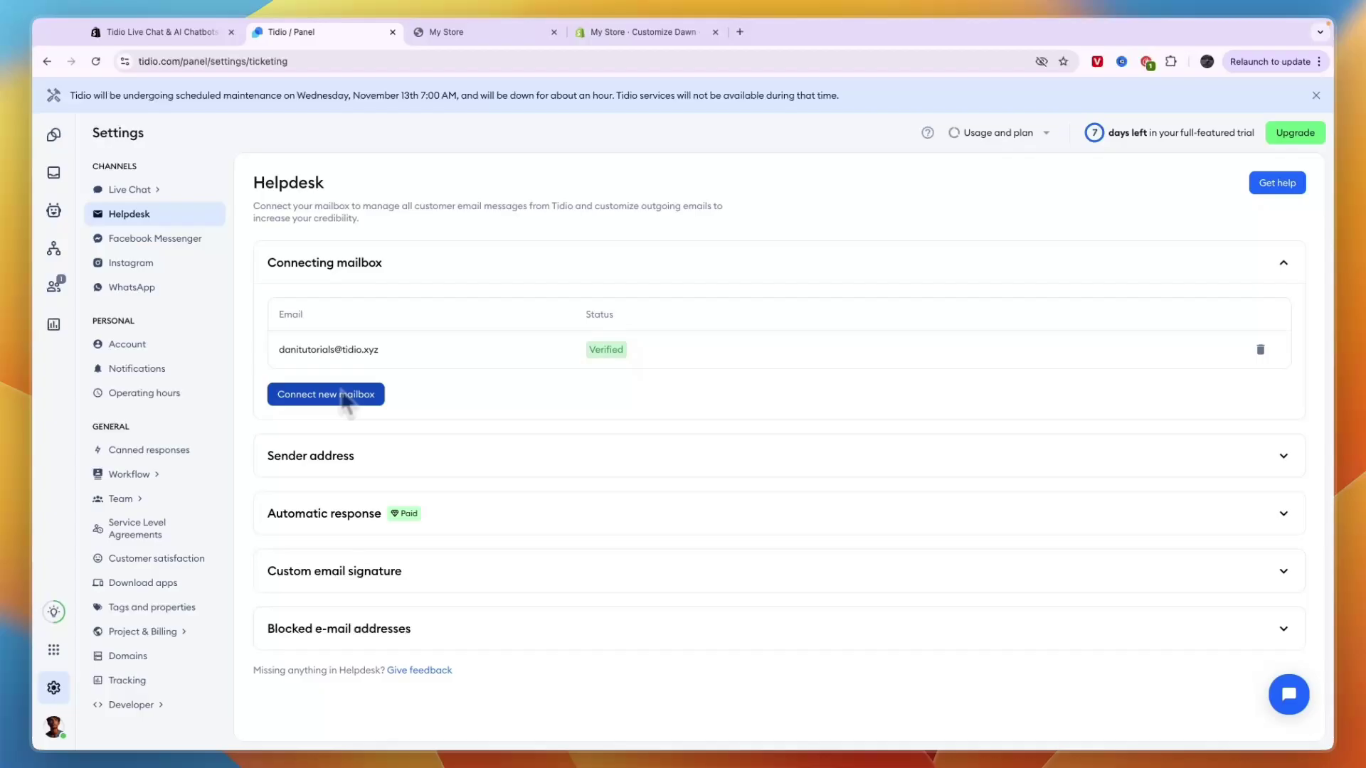
From the dashboard's onboarding steps, submit the domain as-solutions.co.uk to get its DNS records
click(54, 135)
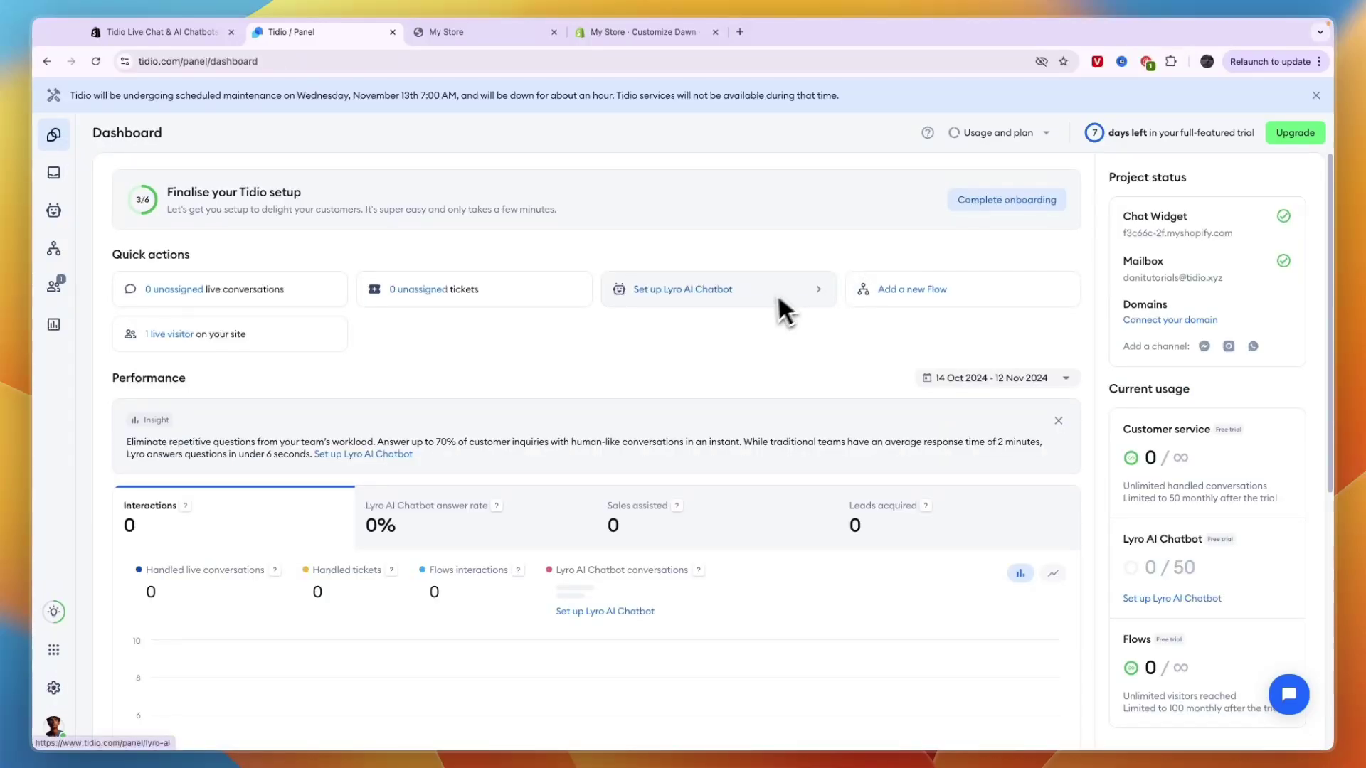
click(992, 200)
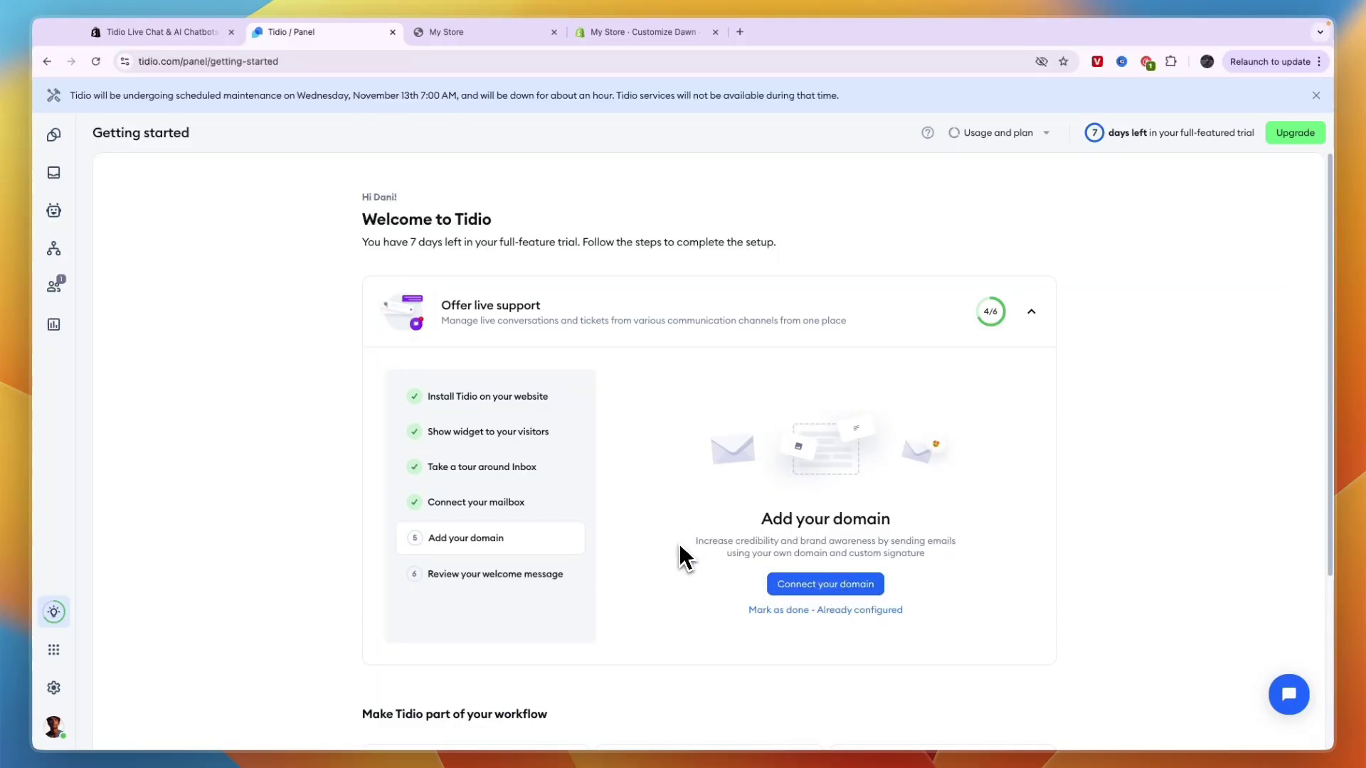
mouse_move(680, 549)
mouse_down()
mouse_move(863, 541)
mouse_move(887, 548)
mouse_move(779, 560)
mouse_move(908, 569)
mouse_up()
click(813, 589)
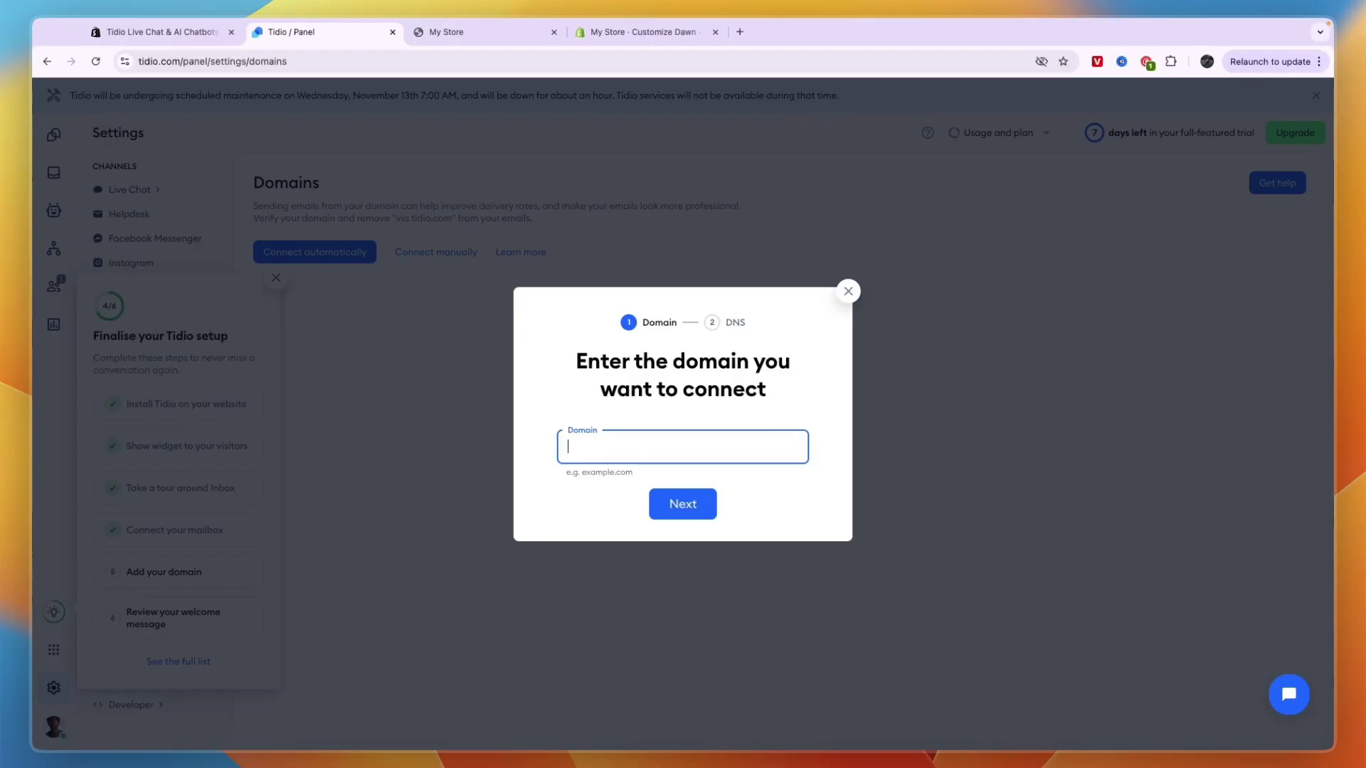
text(as-solutions.co.uk)
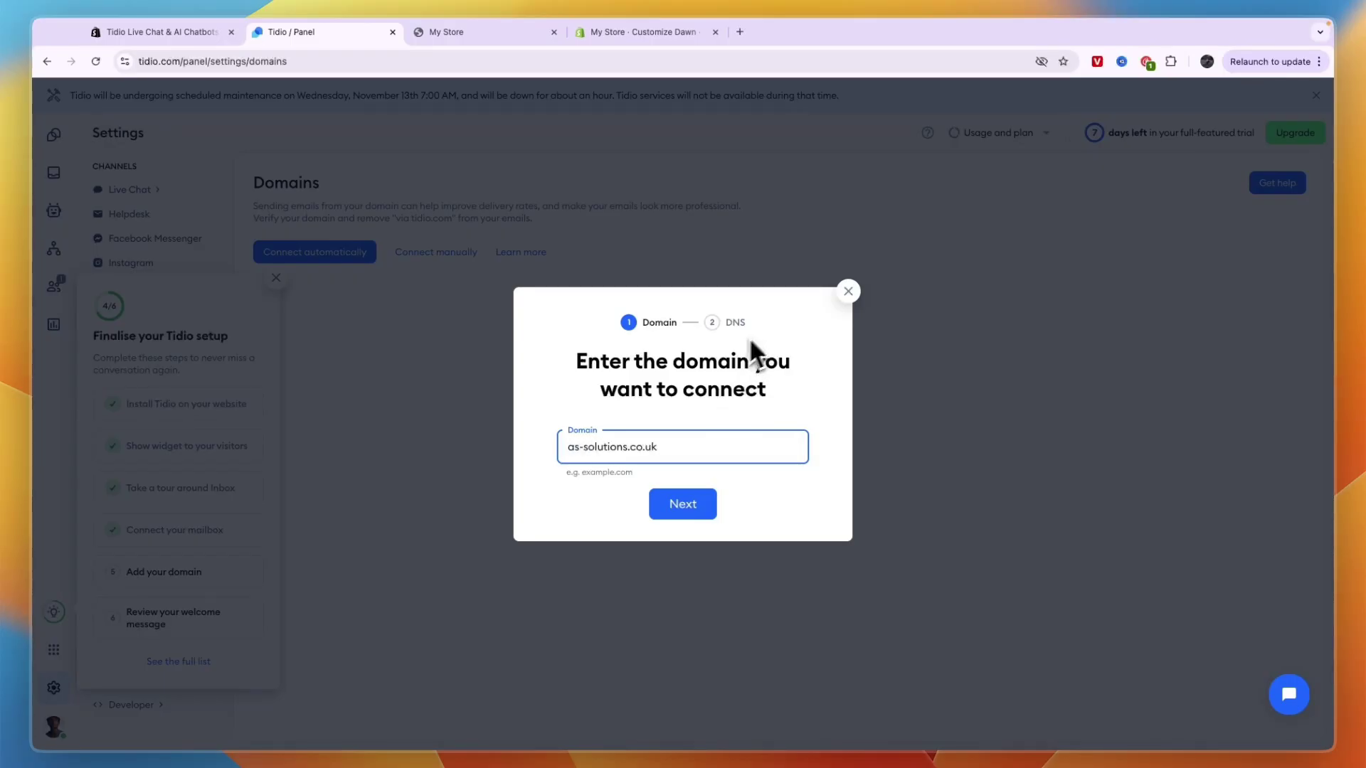
click(683, 503)
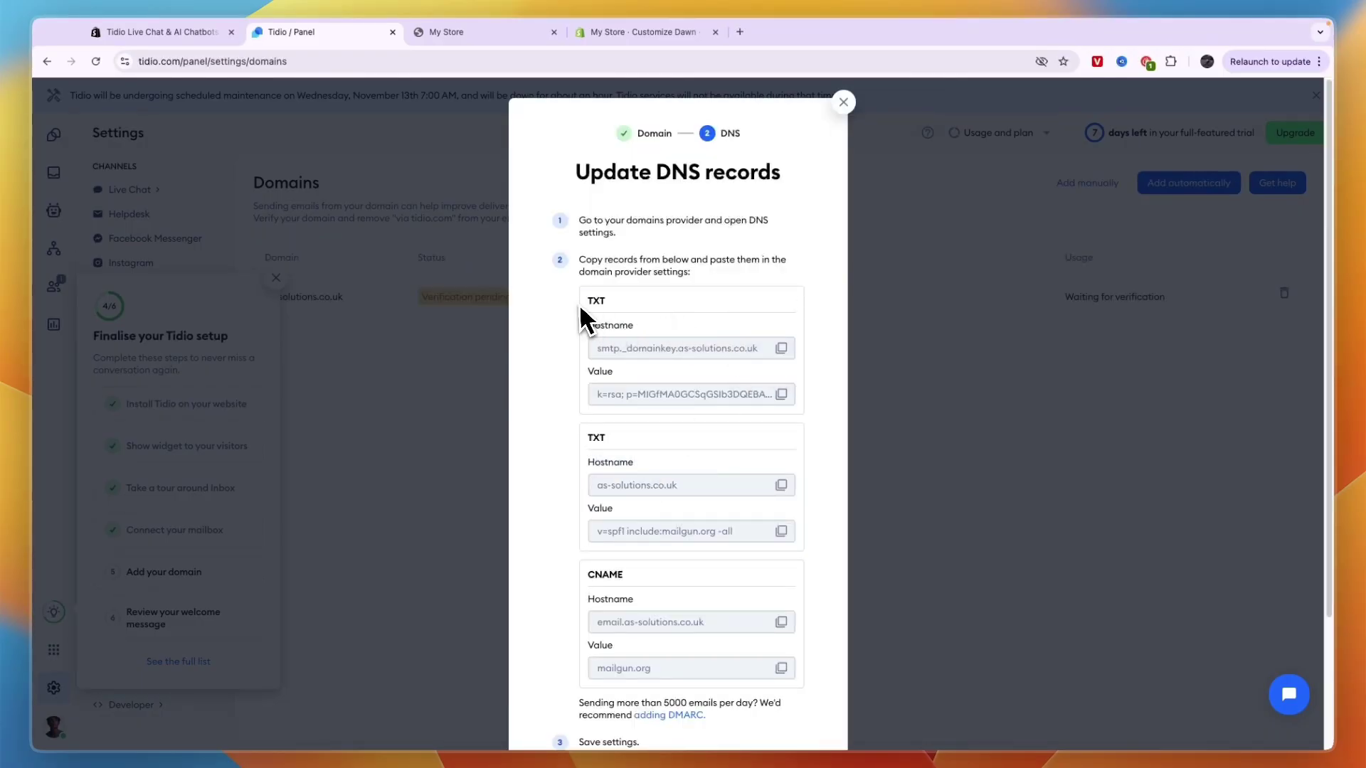
Review the DNS records and the own-domain help article, then finish the domain setup
scroll(609, 455, down, 3)
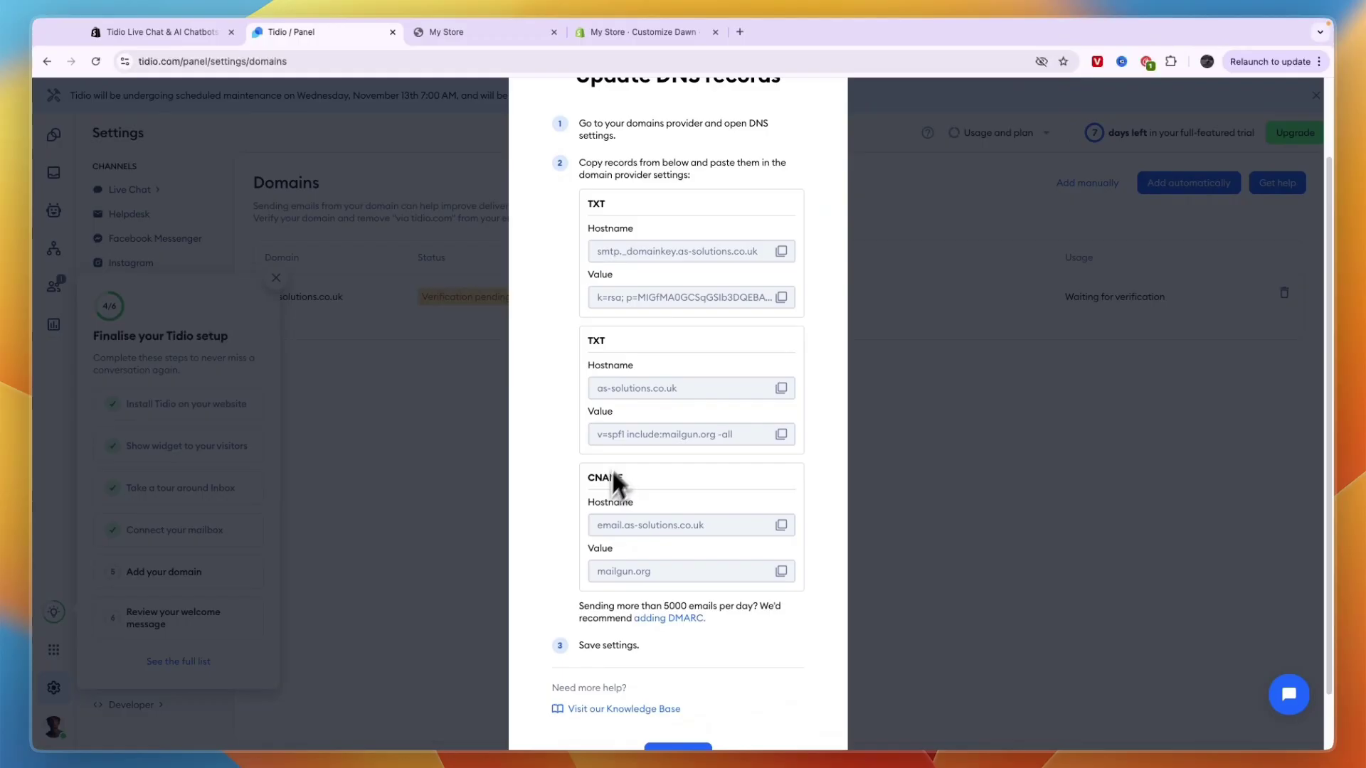
scroll(631, 436, down, 1)
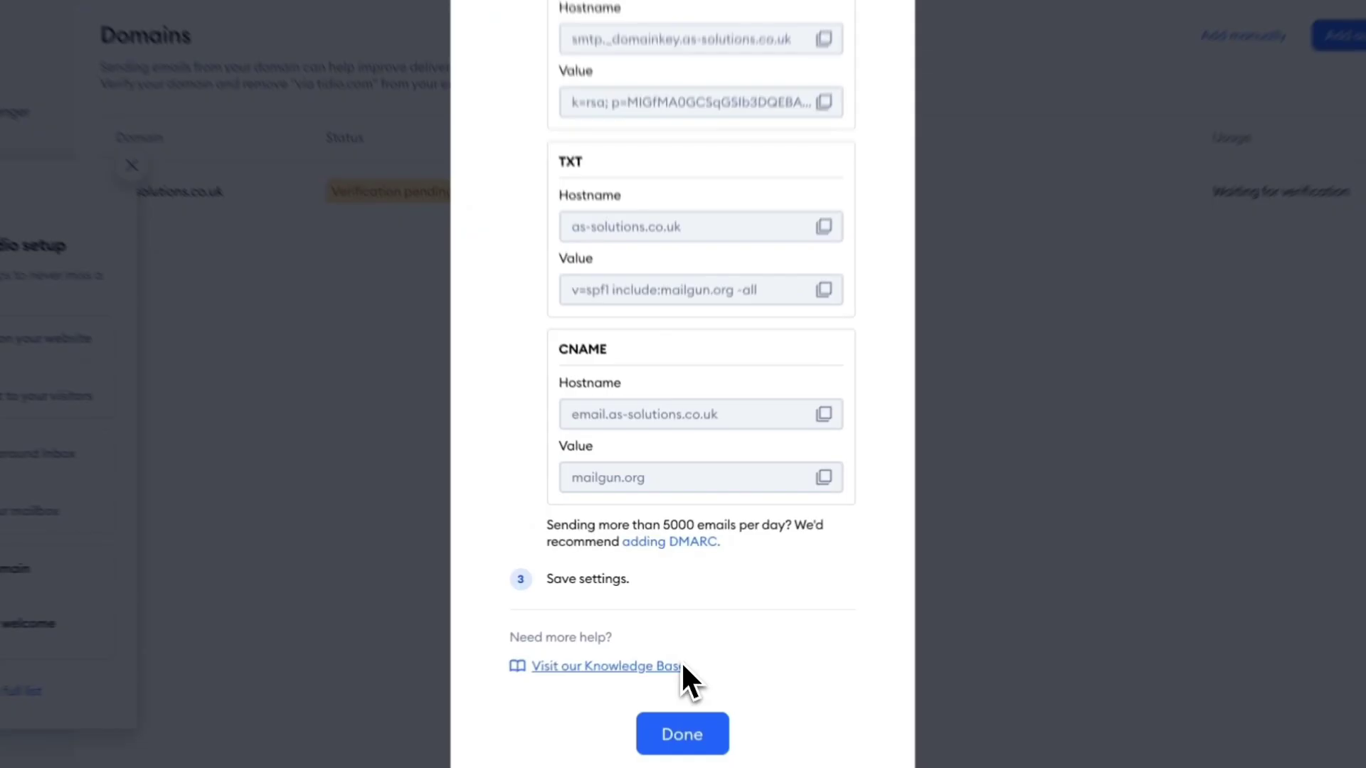
click(647, 642)
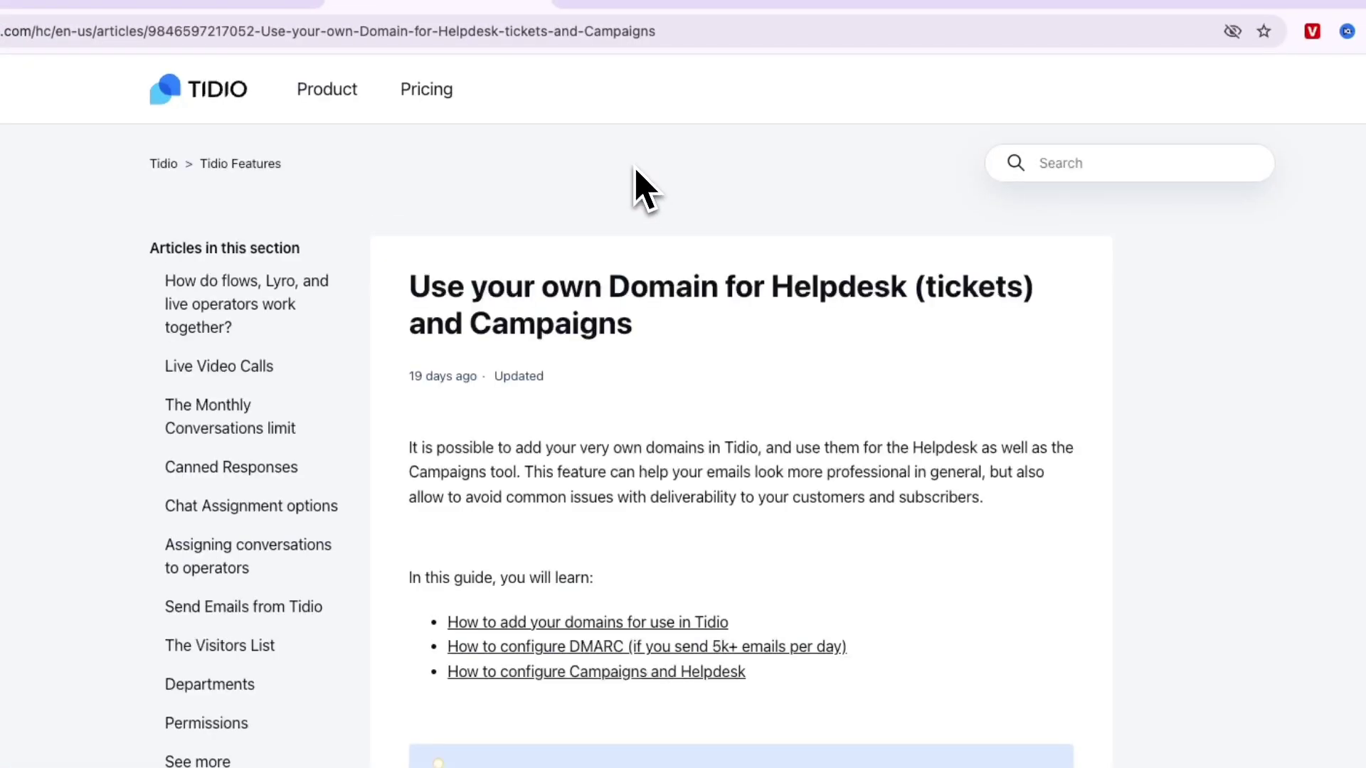
scroll(674, 406, down, 2)
scroll(712, 363, down, 10)
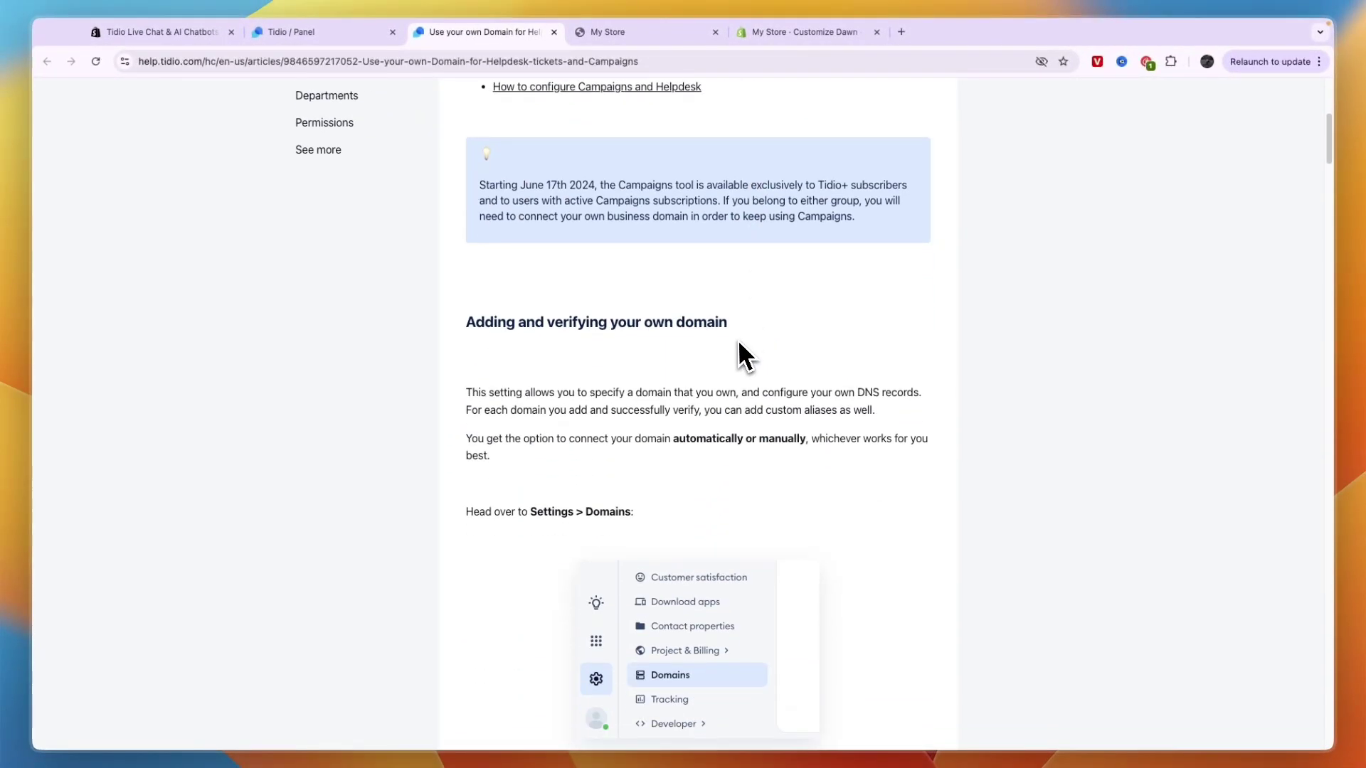
click(555, 32)
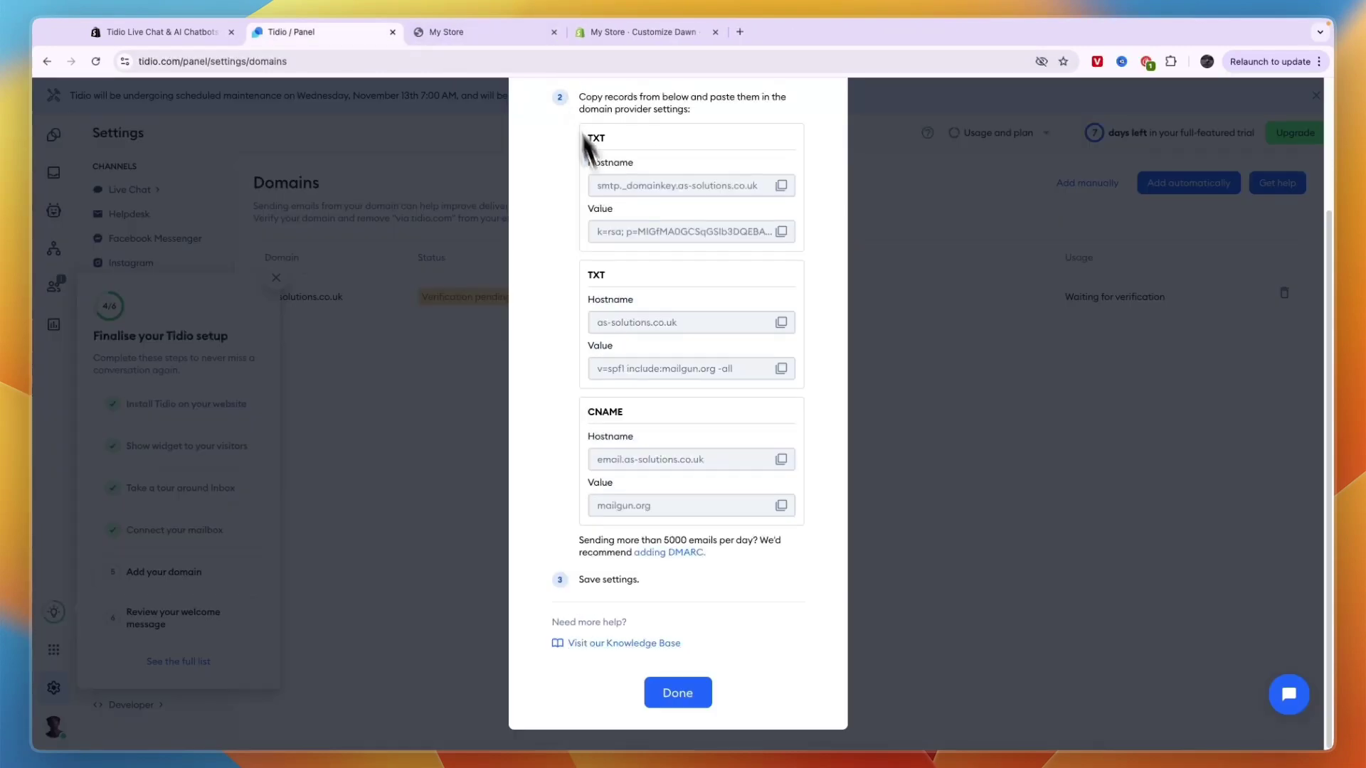
click(677, 693)
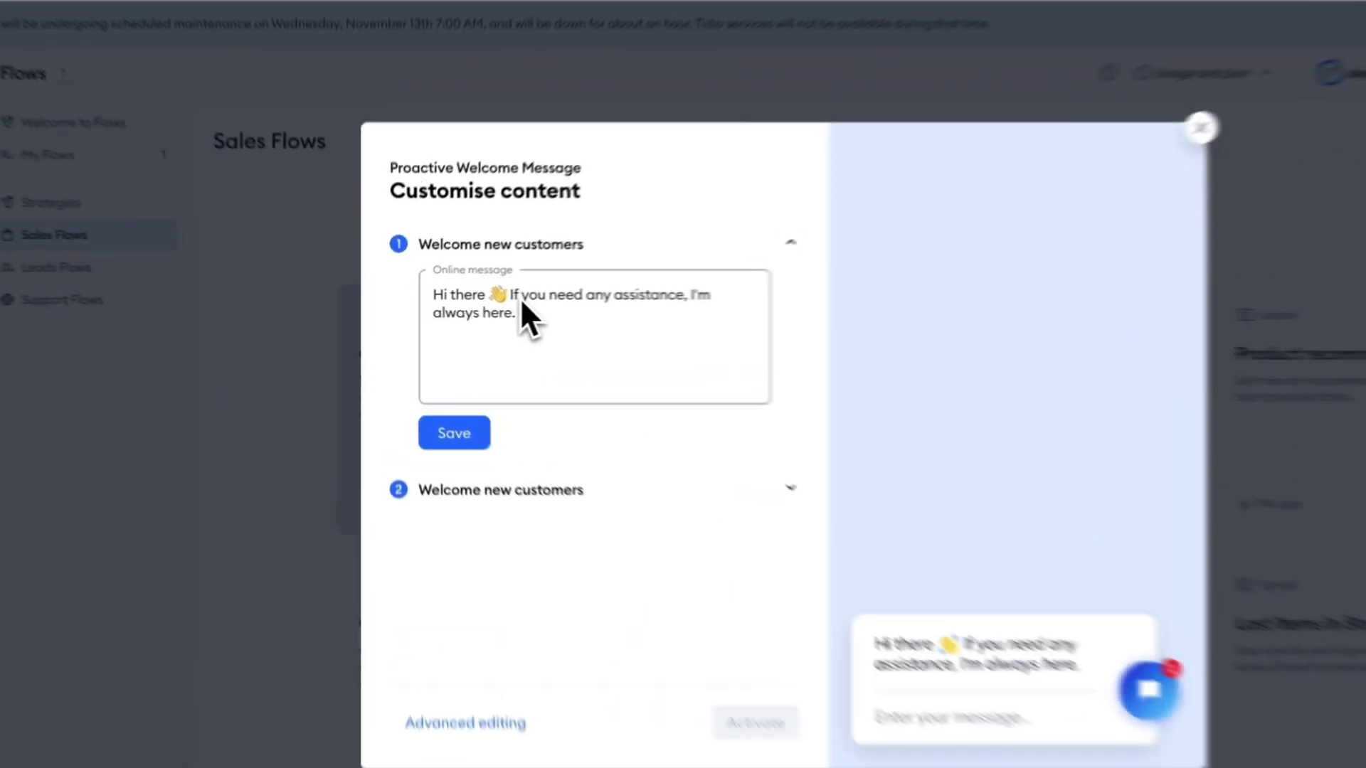
Review the online welcome message and continue to step 2
click(637, 330)
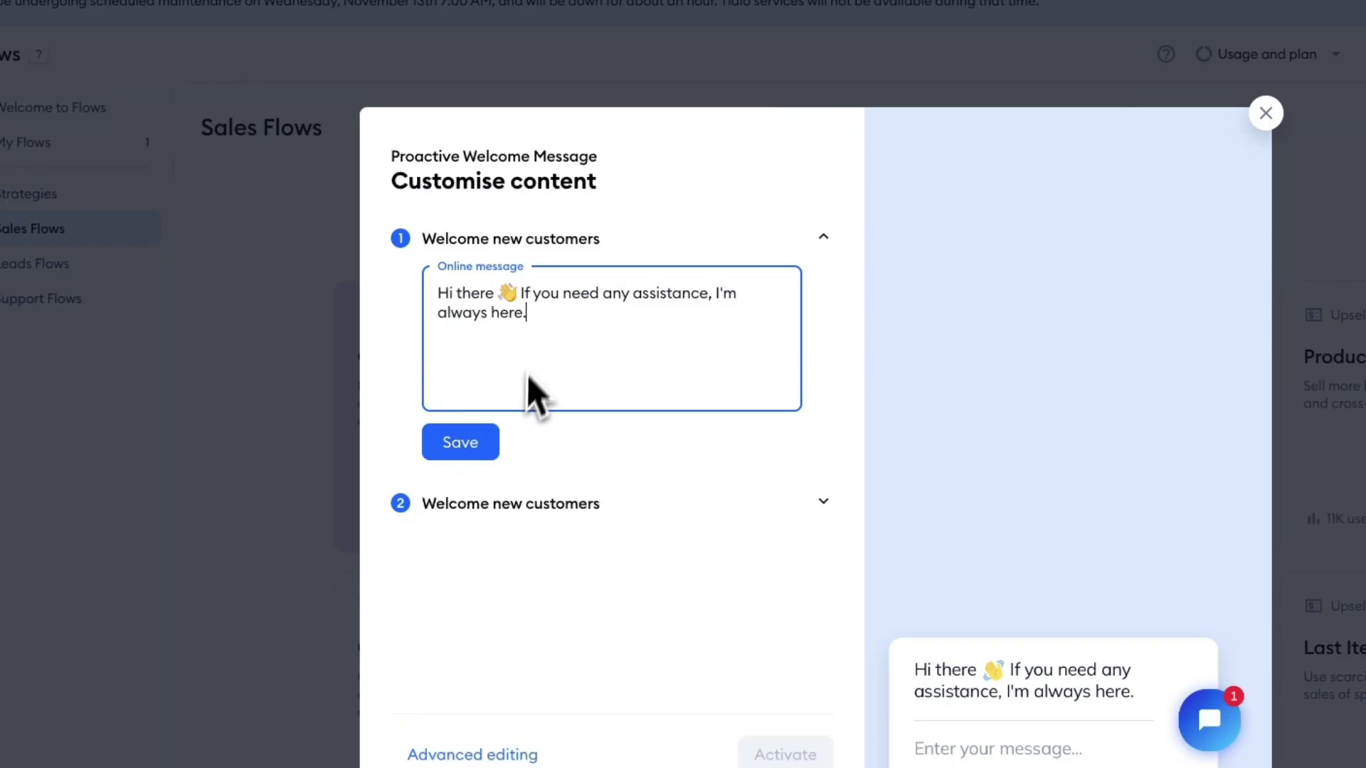
drag(527, 313, 426, 281)
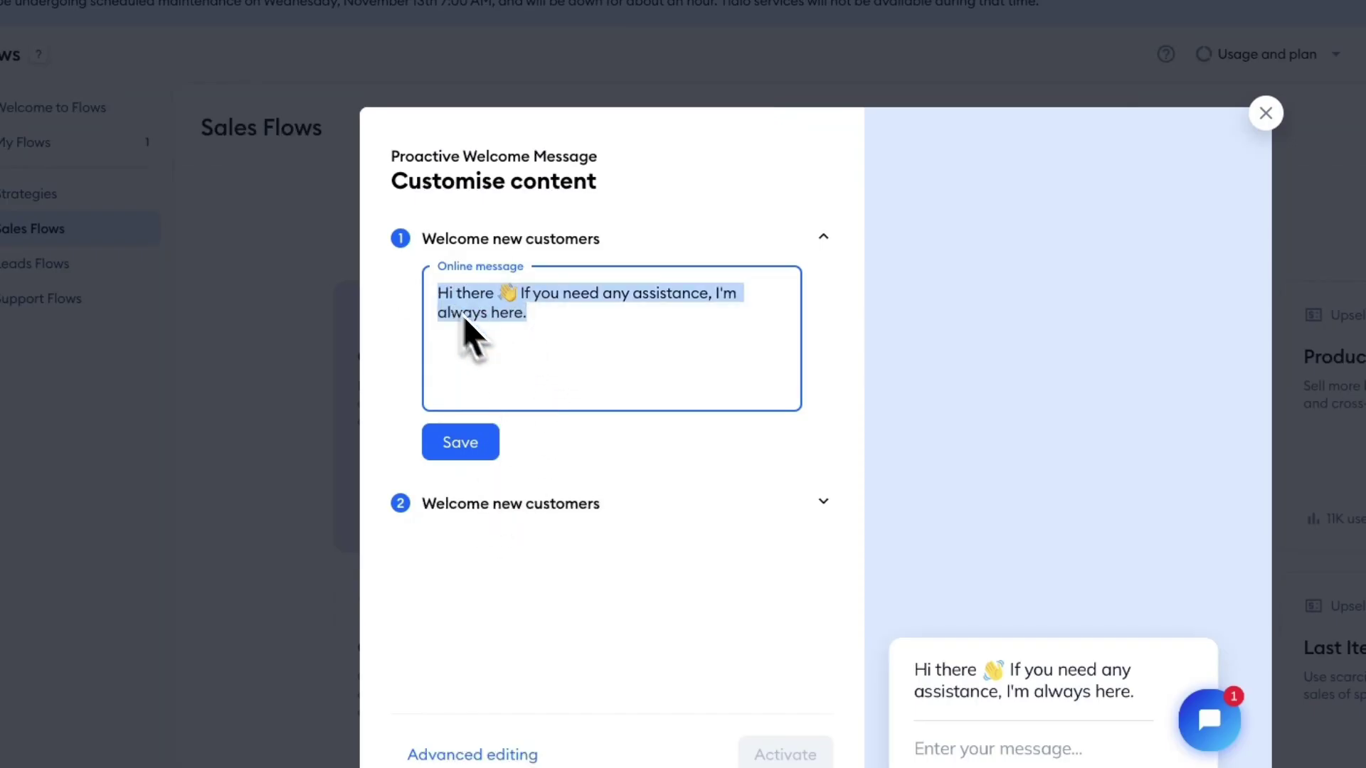
click(489, 353)
click(458, 438)
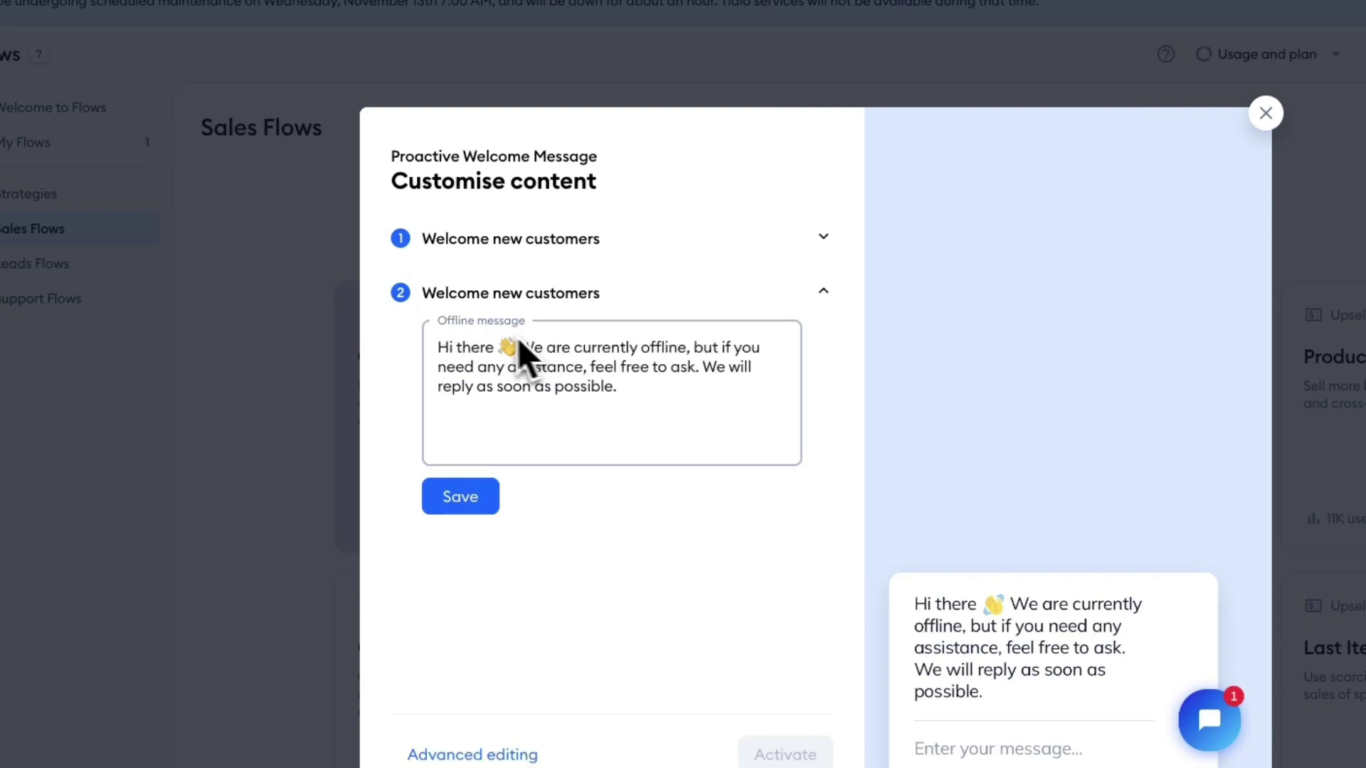
Open the offline welcome message 'We are currently offline…' for editing
click(491, 239)
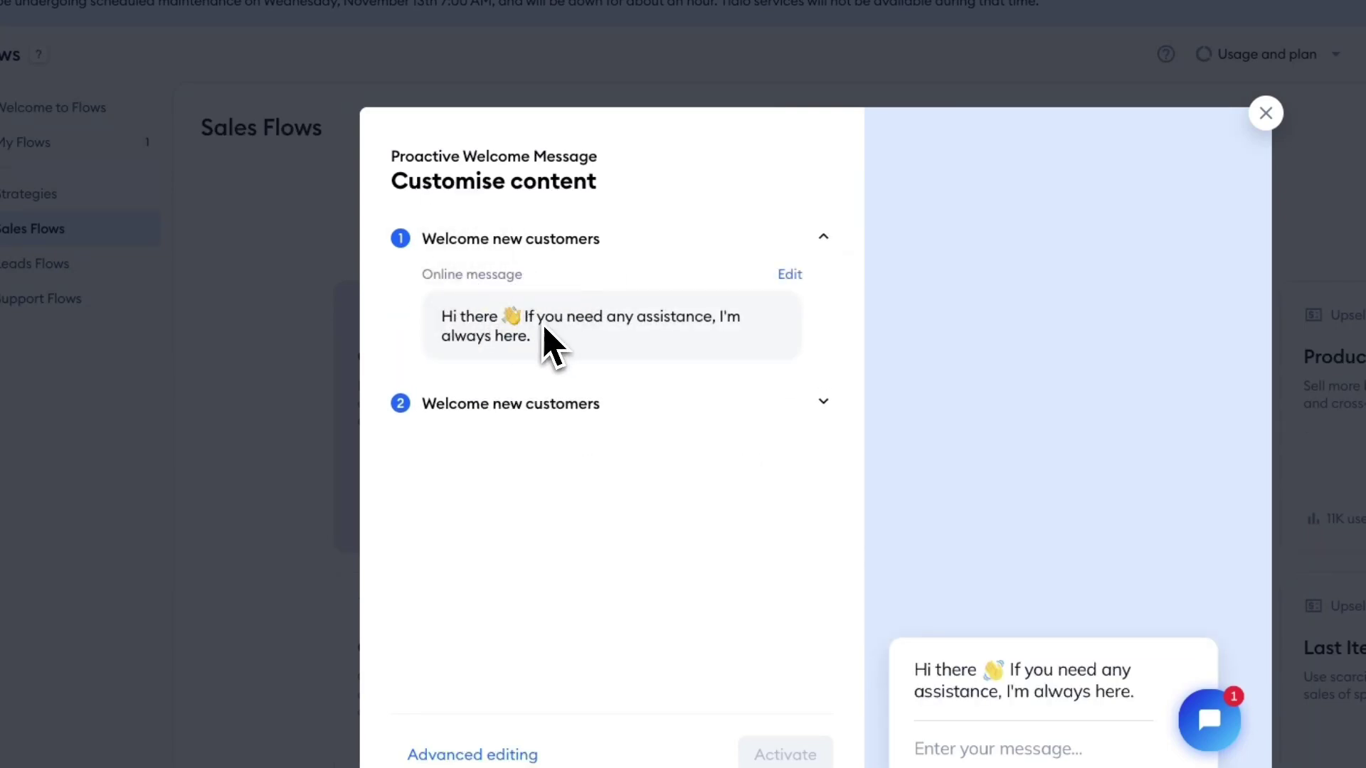
click(491, 236)
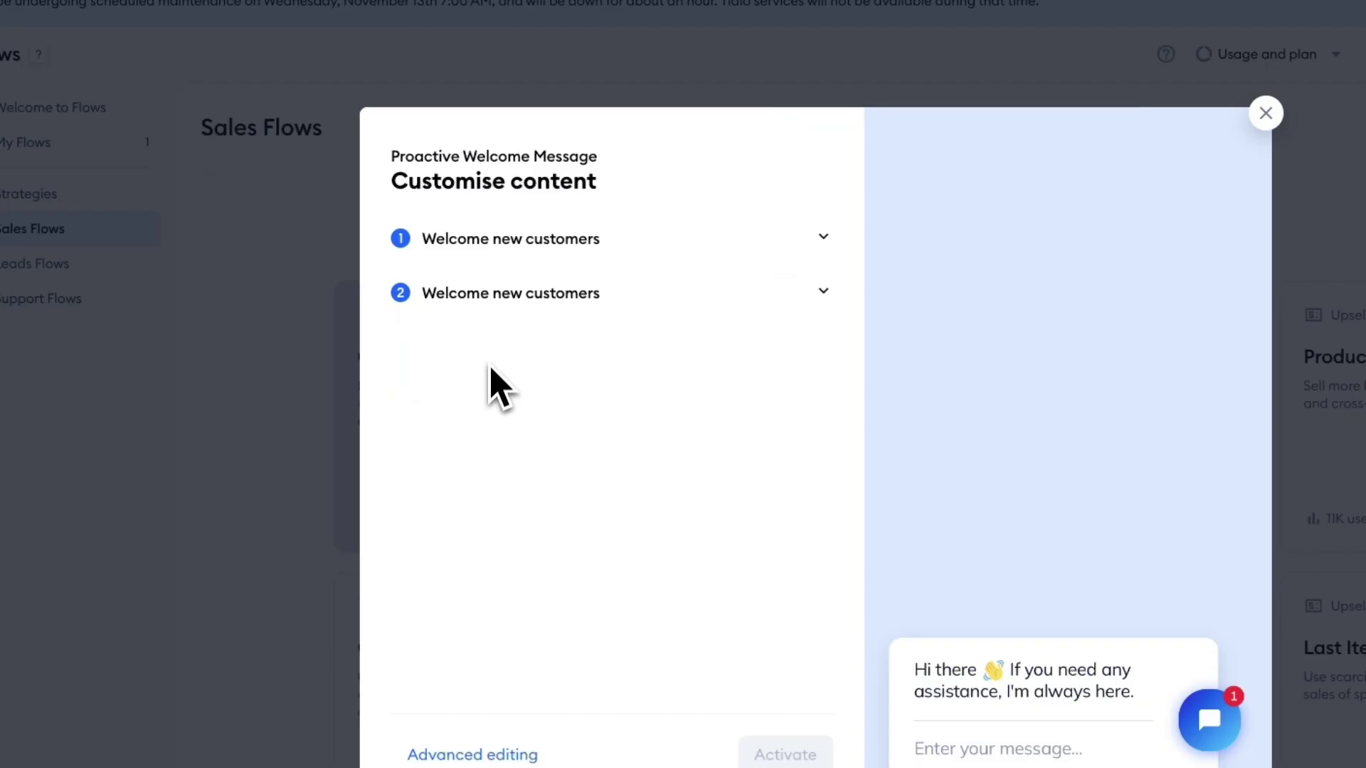
click(462, 306)
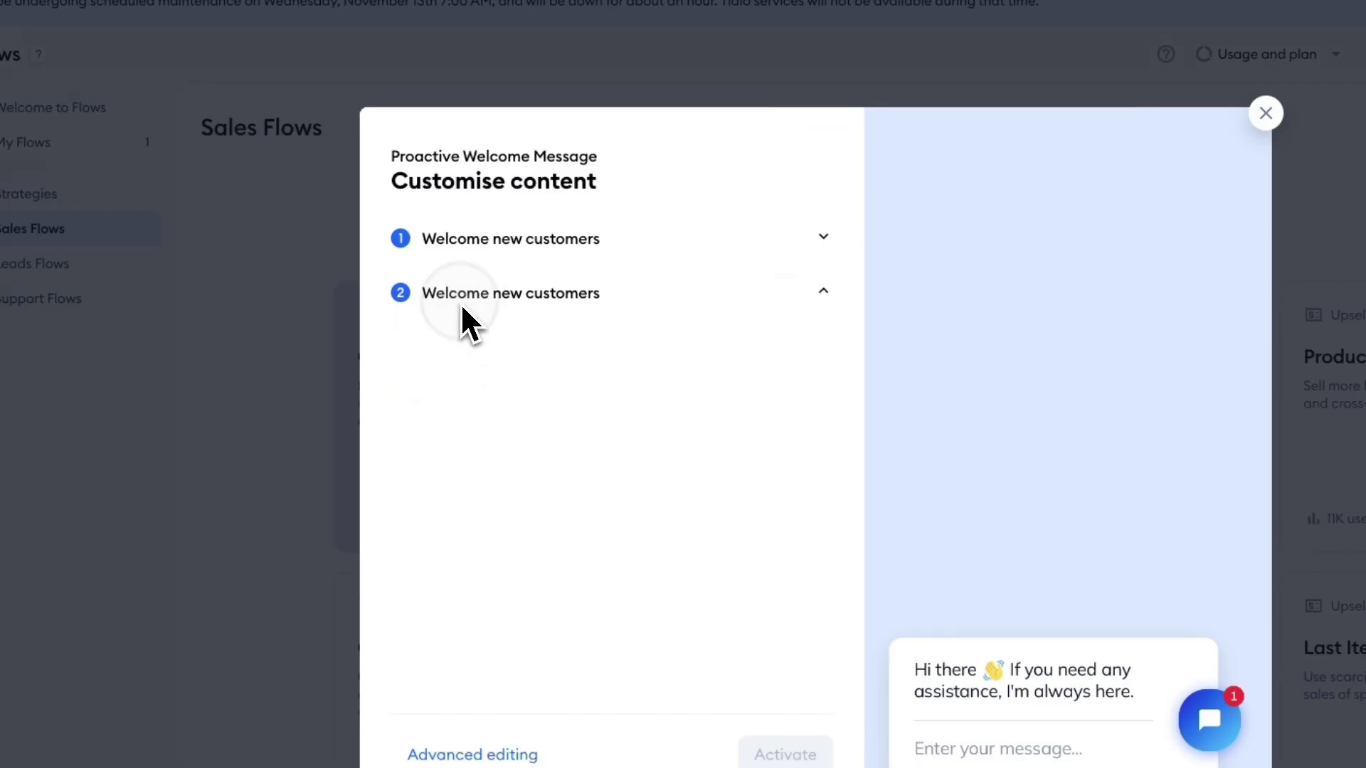
click(609, 369)
click(692, 355)
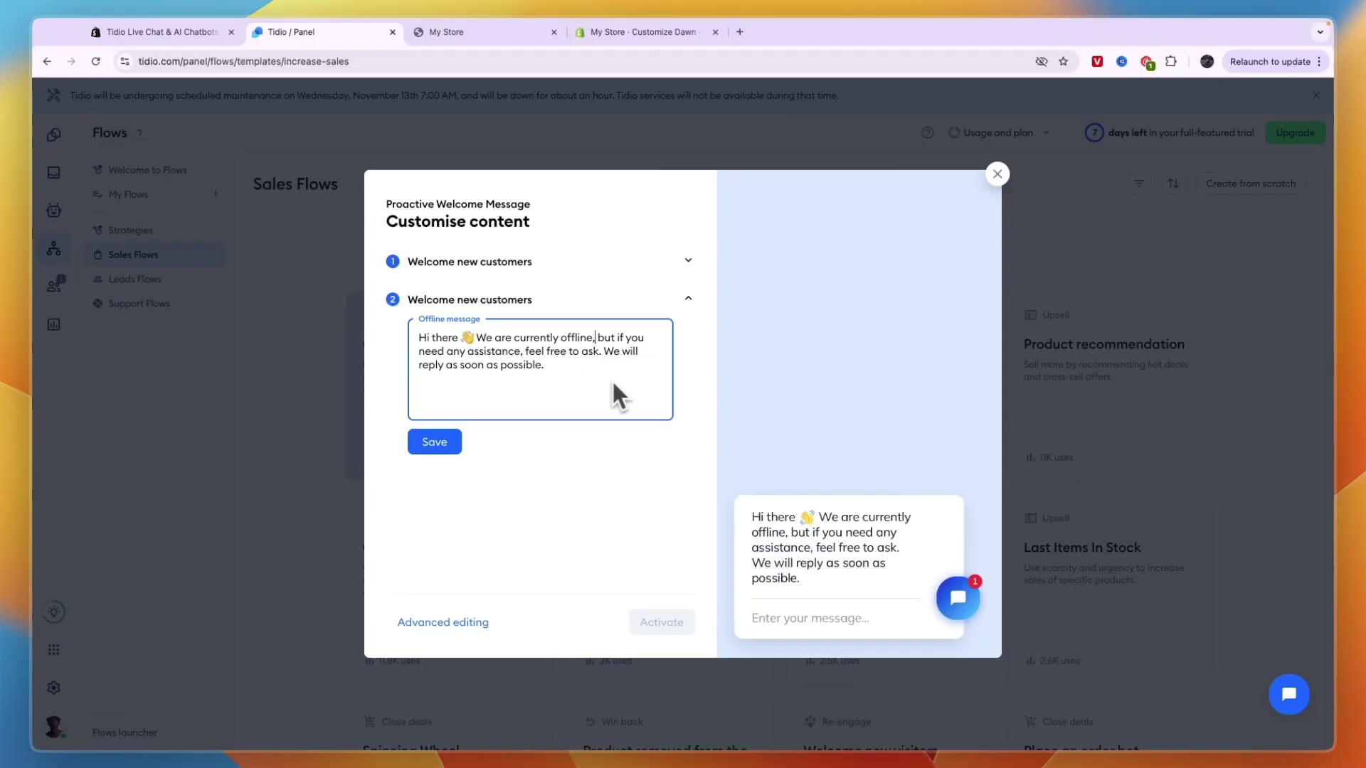
Switch the welcome flow to advanced editing and inspect the canvas and available Actions
click(441, 622)
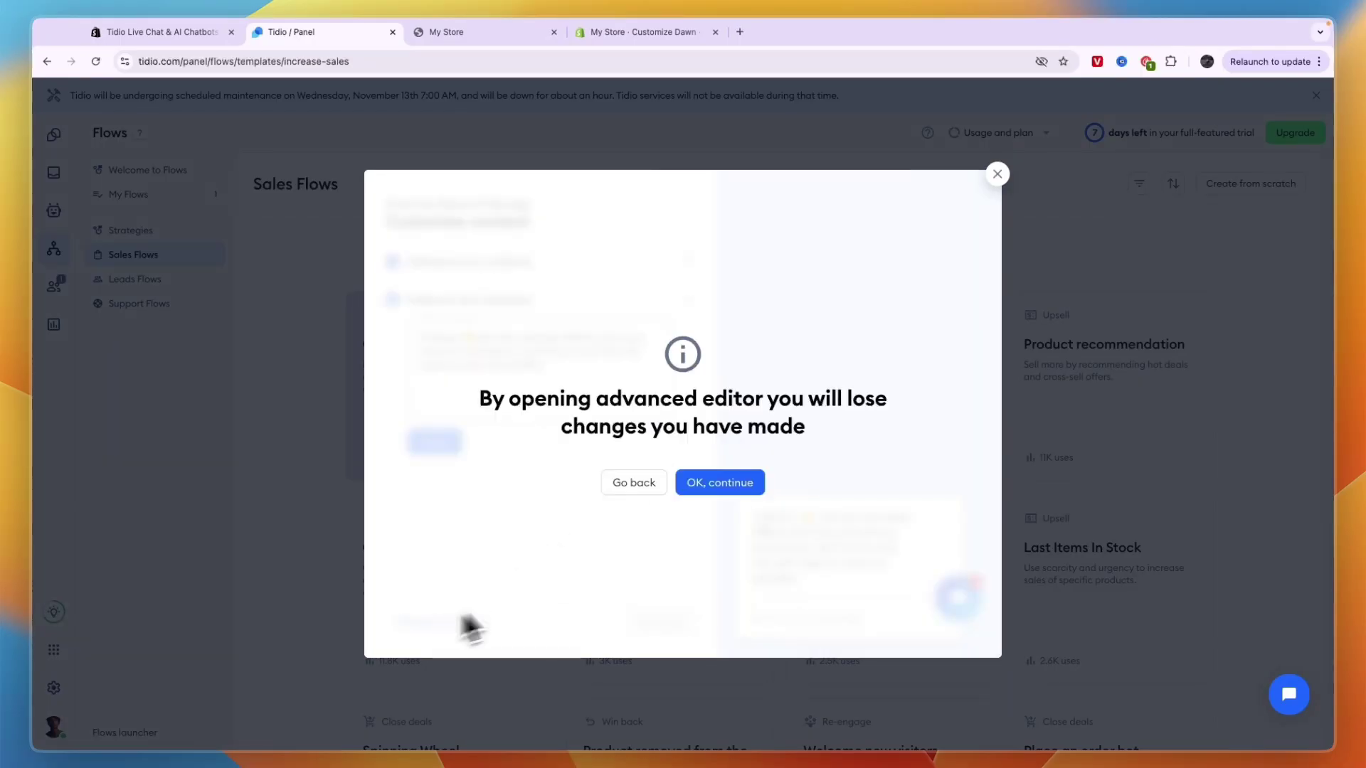
click(713, 489)
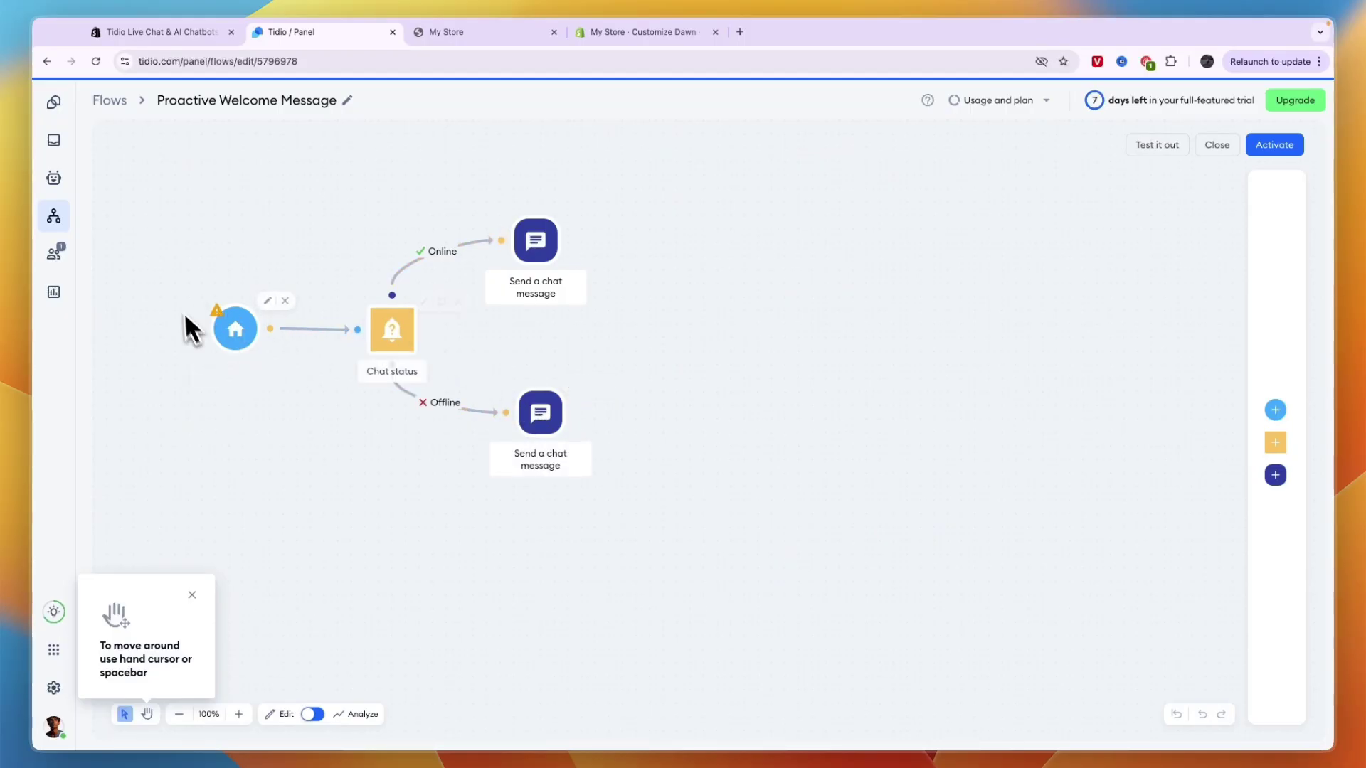
mouse_move(366, 360)
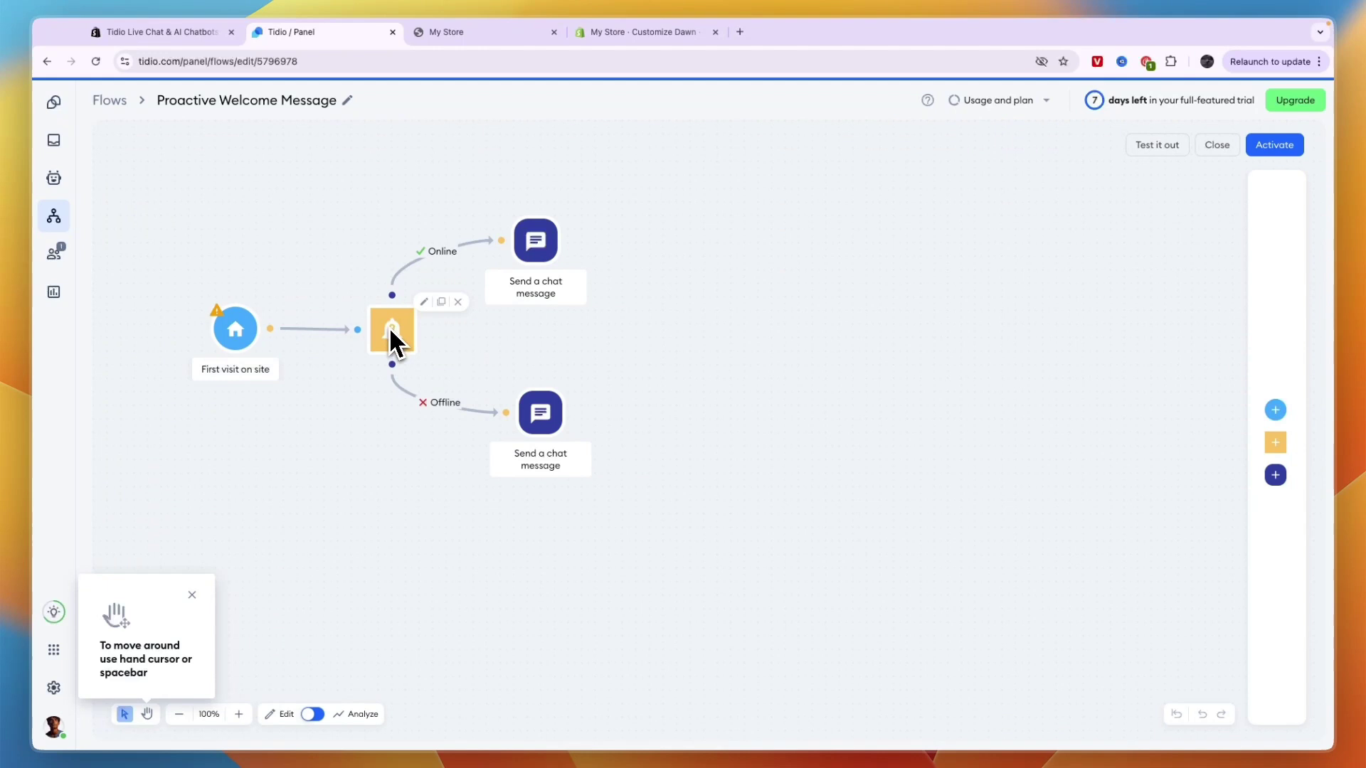
mouse_move(579, 246)
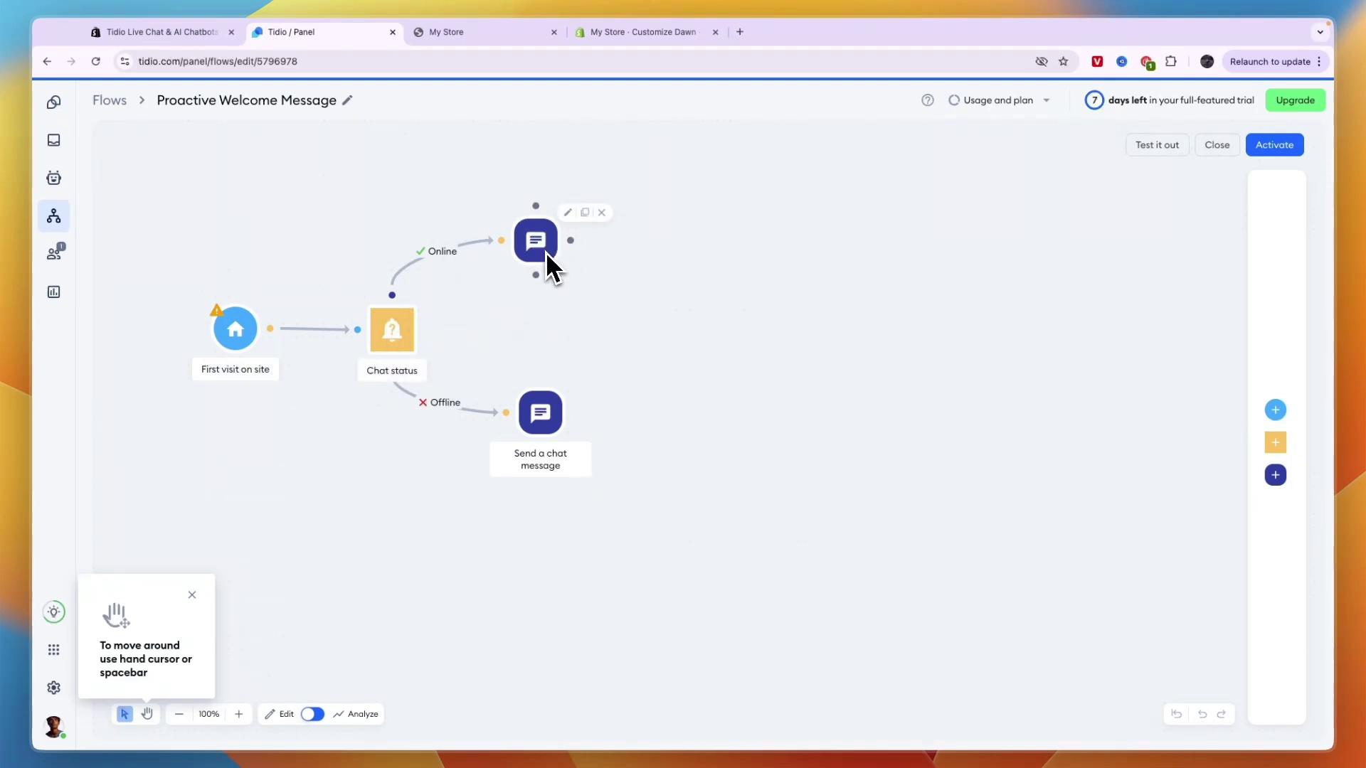
mouse_move(514, 433)
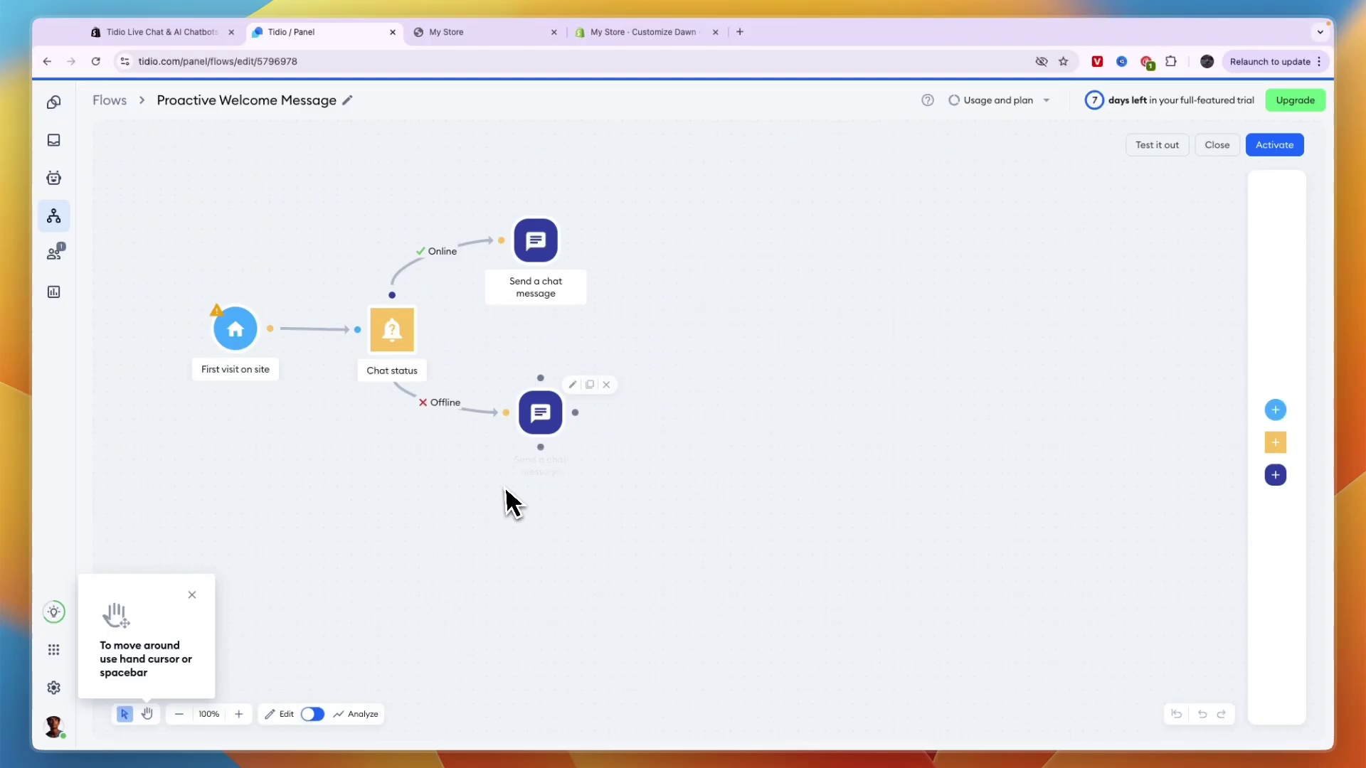
mouse_move(1235, 439)
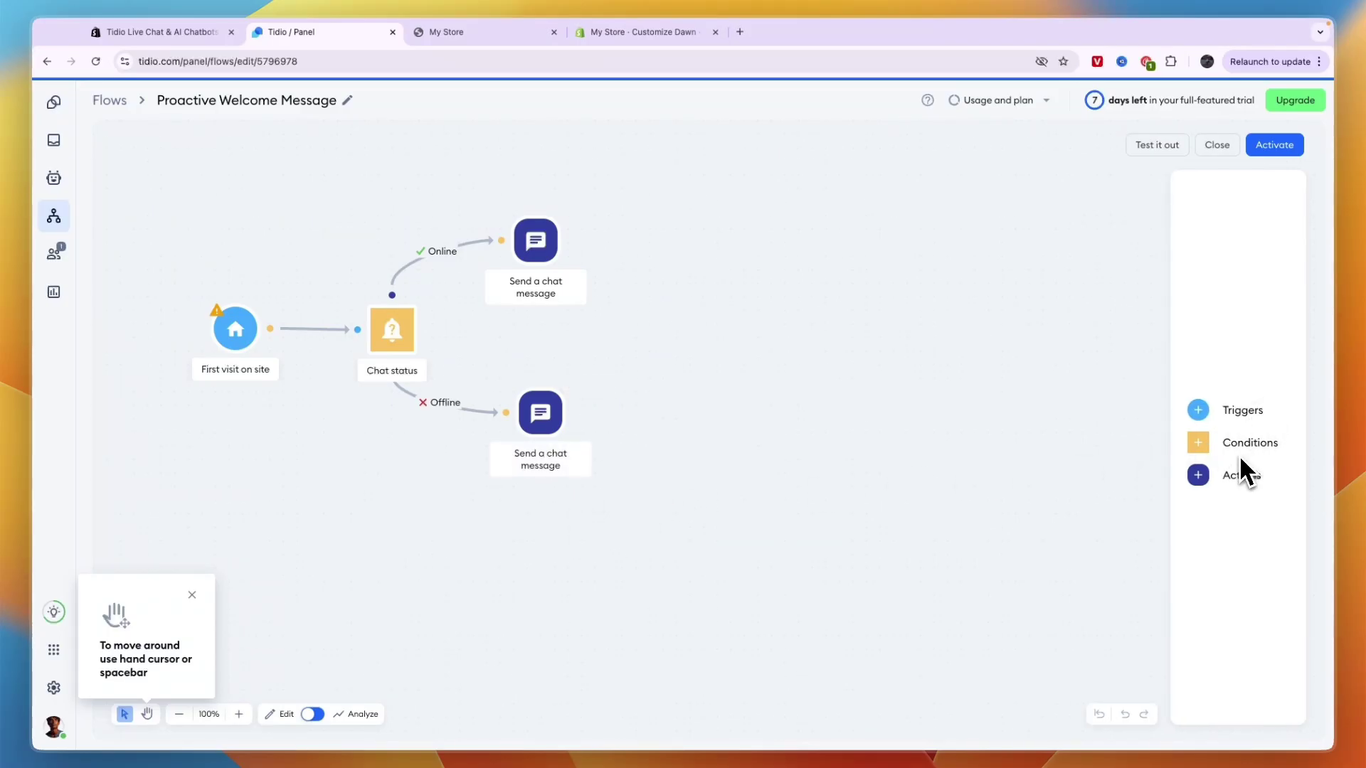
click(1242, 472)
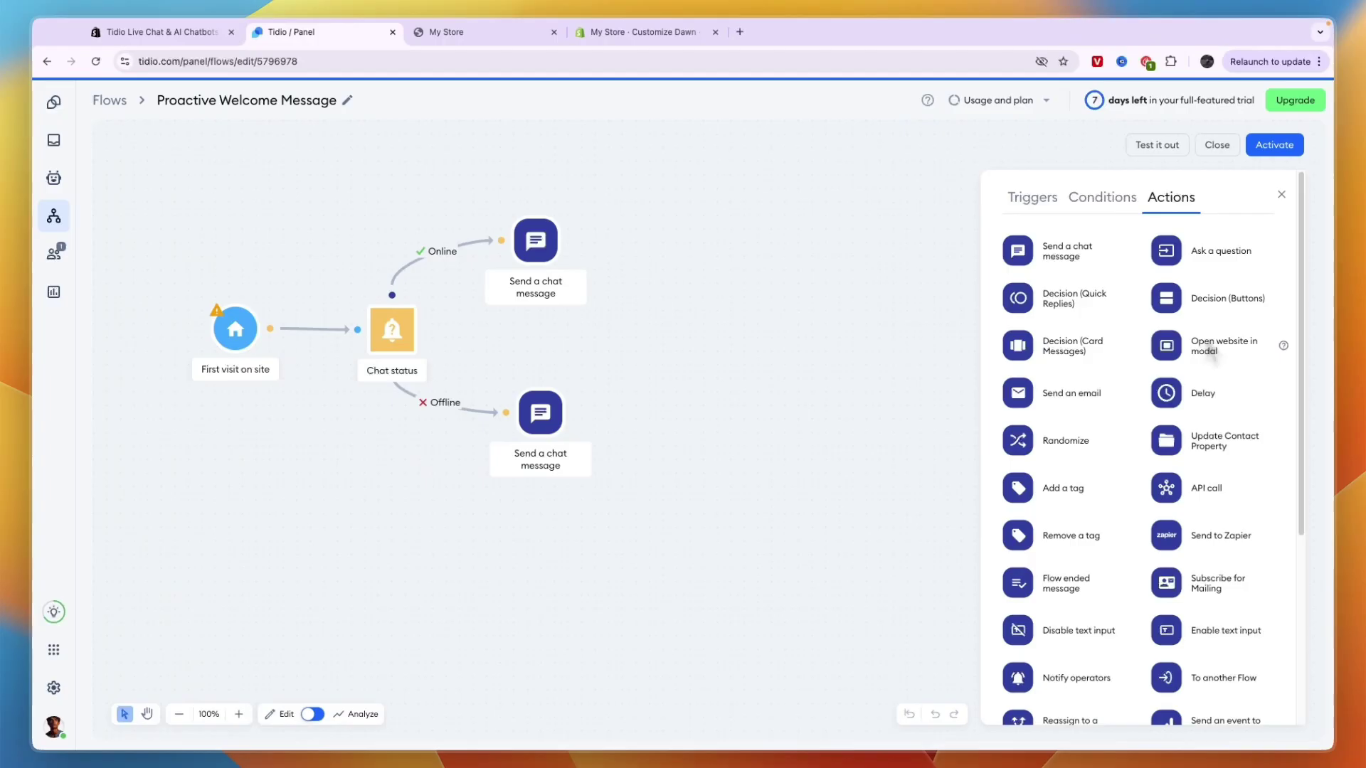
scroll(1095, 362, down, 4)
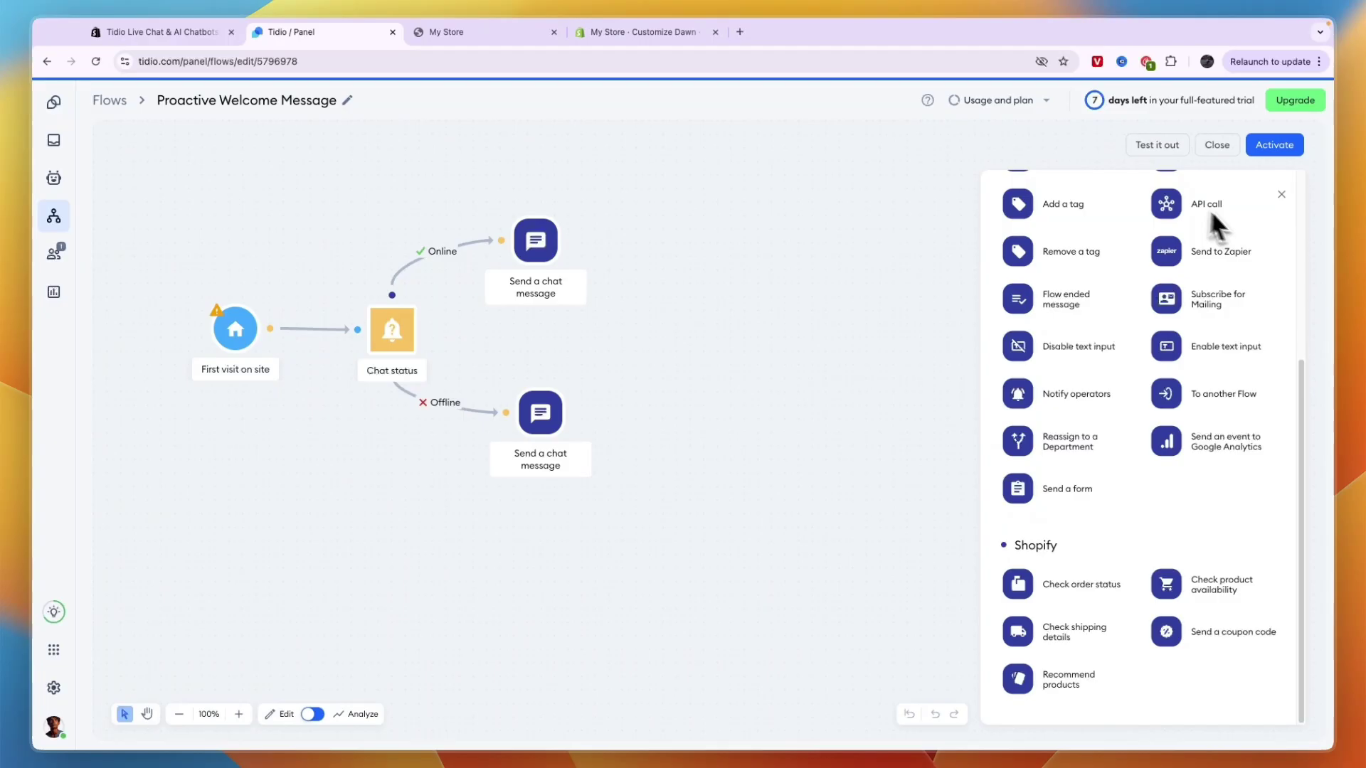
Test the flow in the preview, then save and activate it
click(1158, 147)
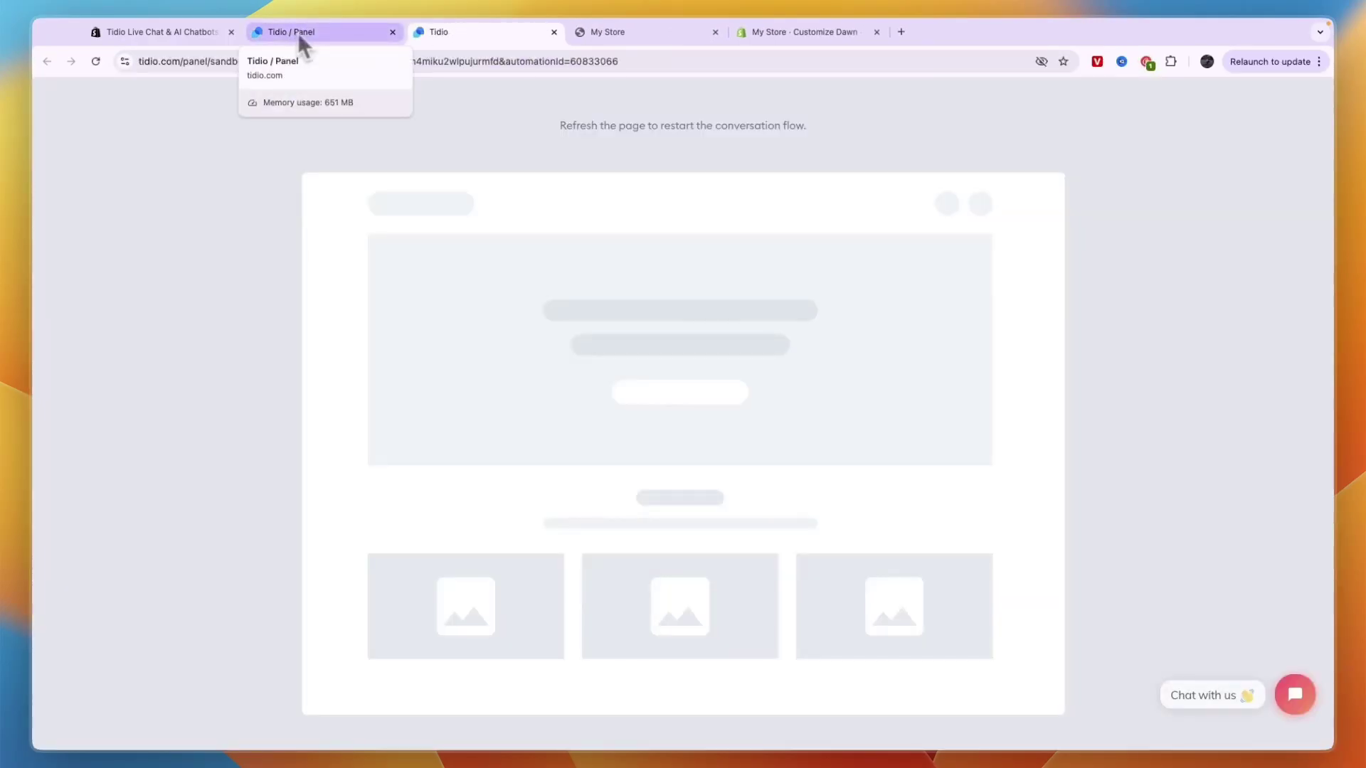
click(297, 32)
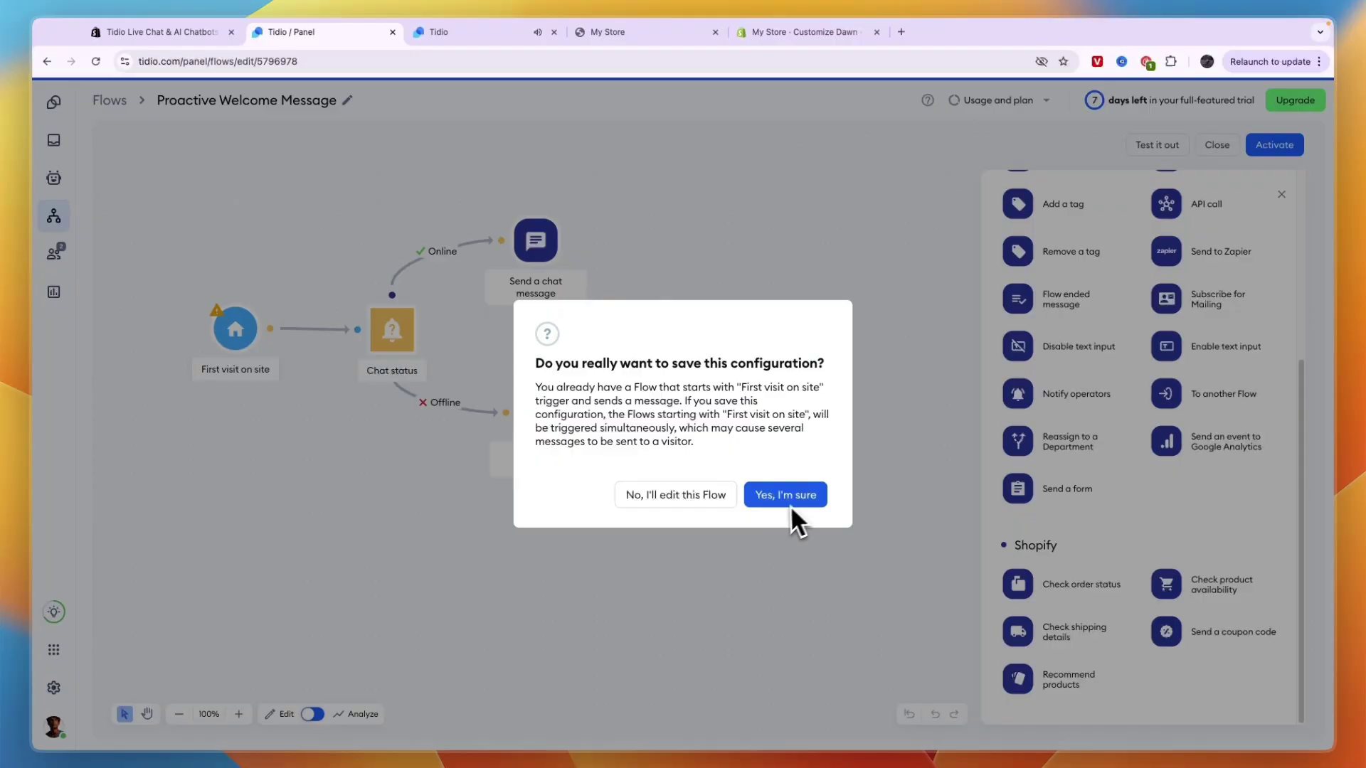
click(798, 497)
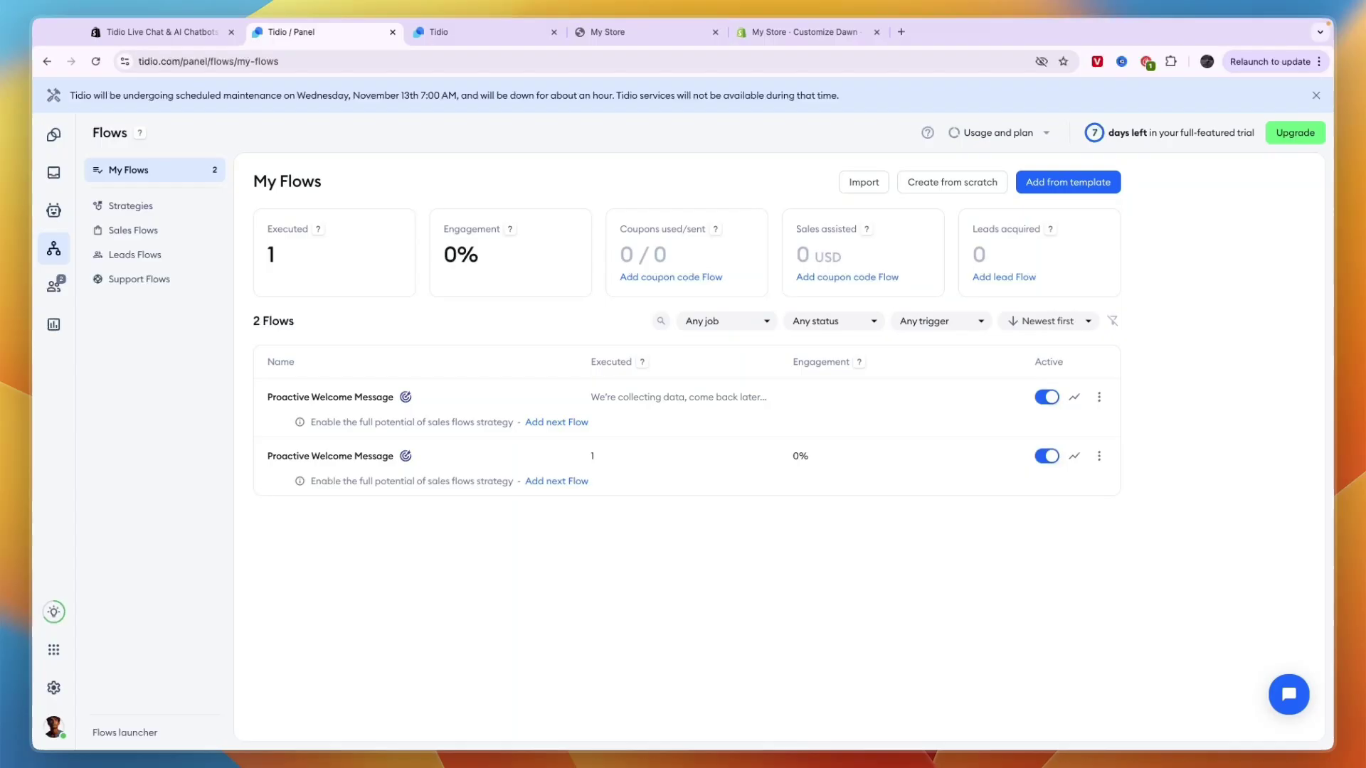
click(54, 210)
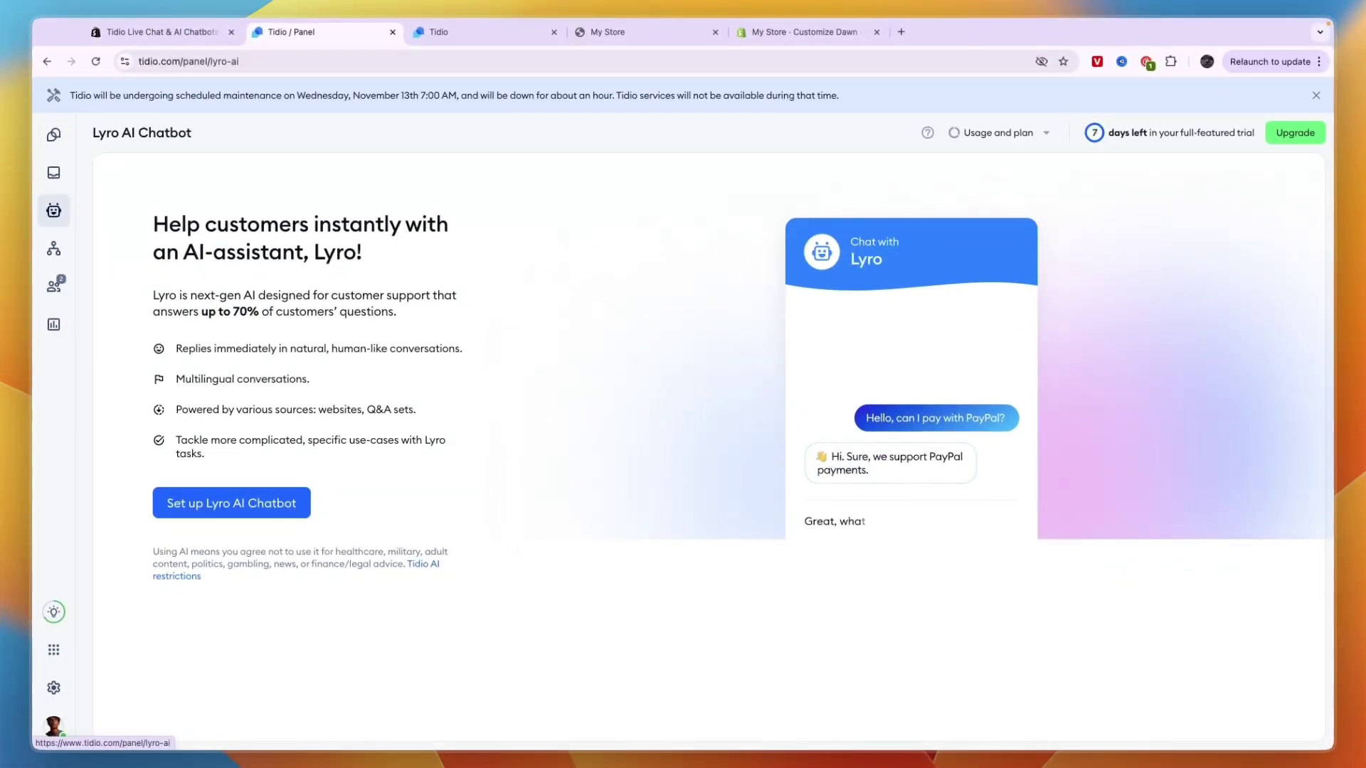
click(210, 504)
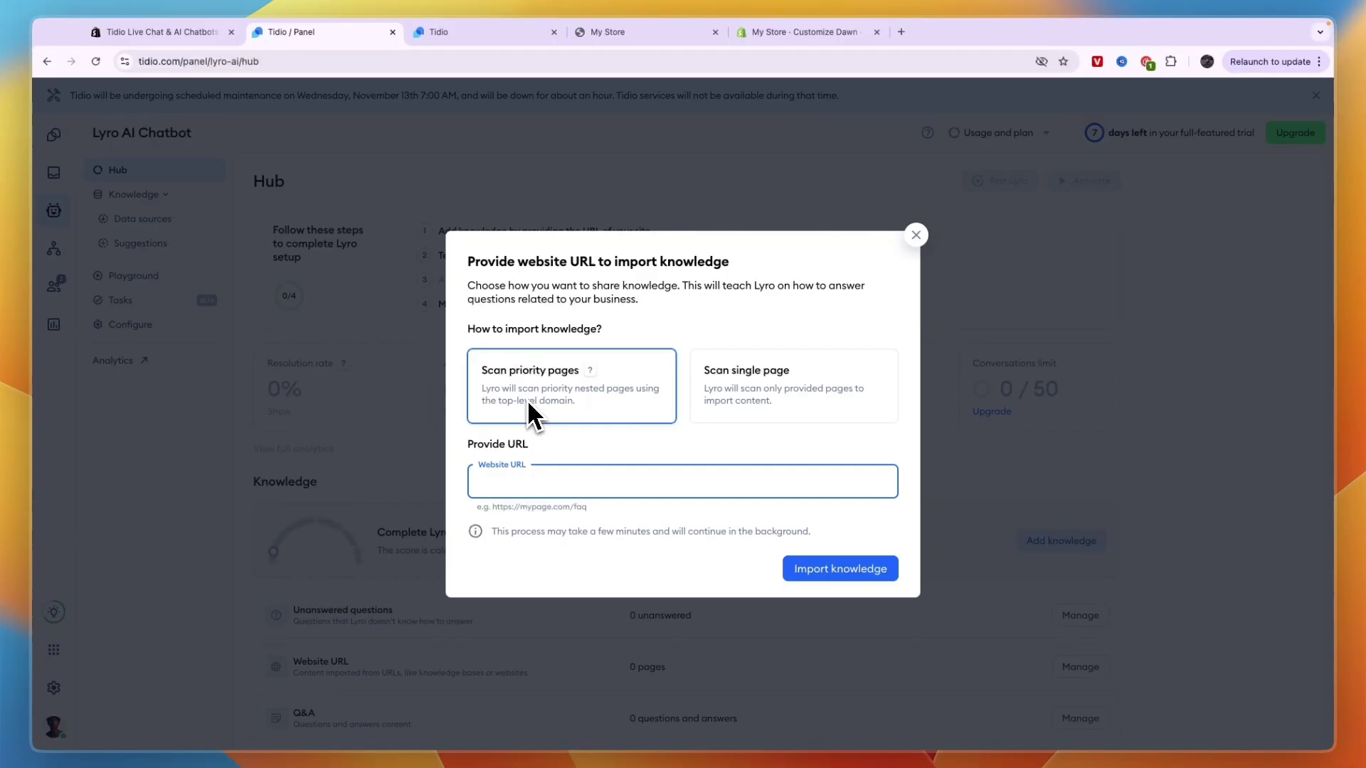
click(722, 416)
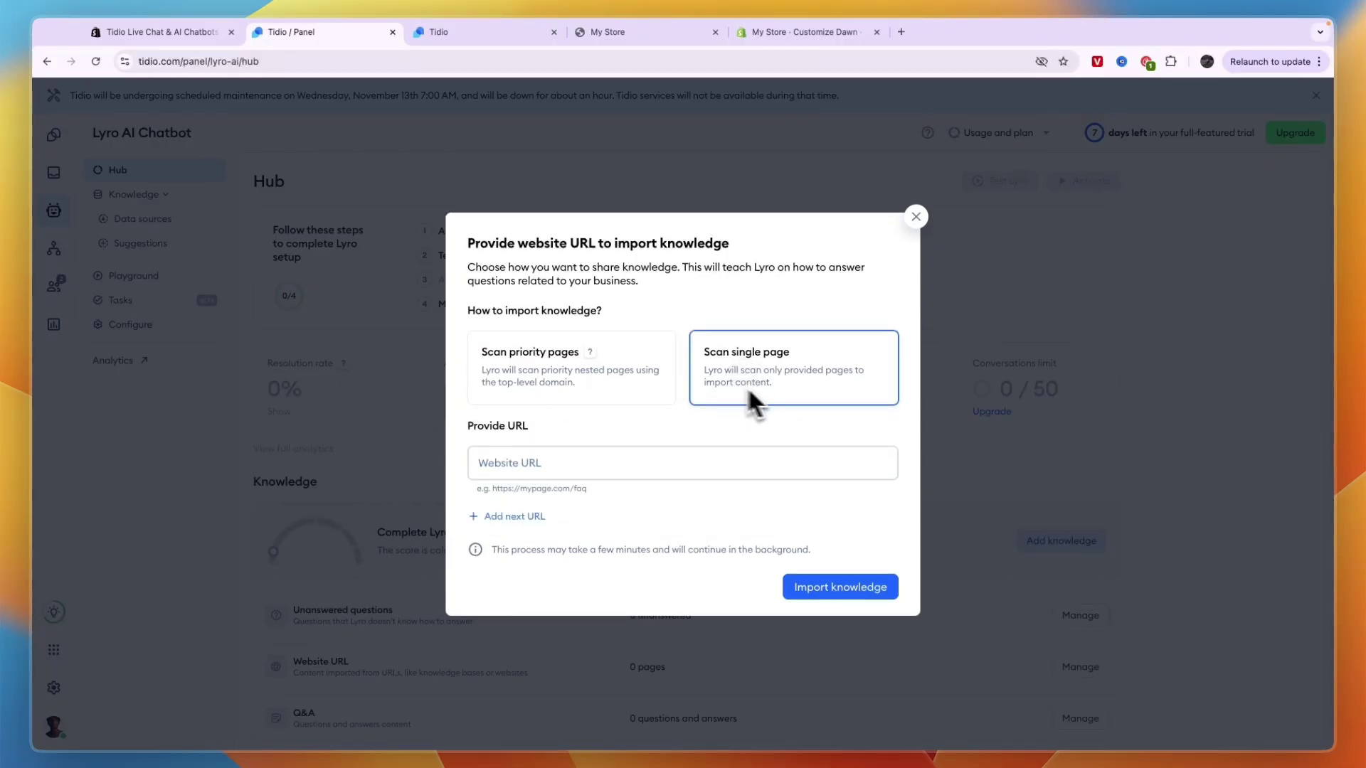
click(552, 372)
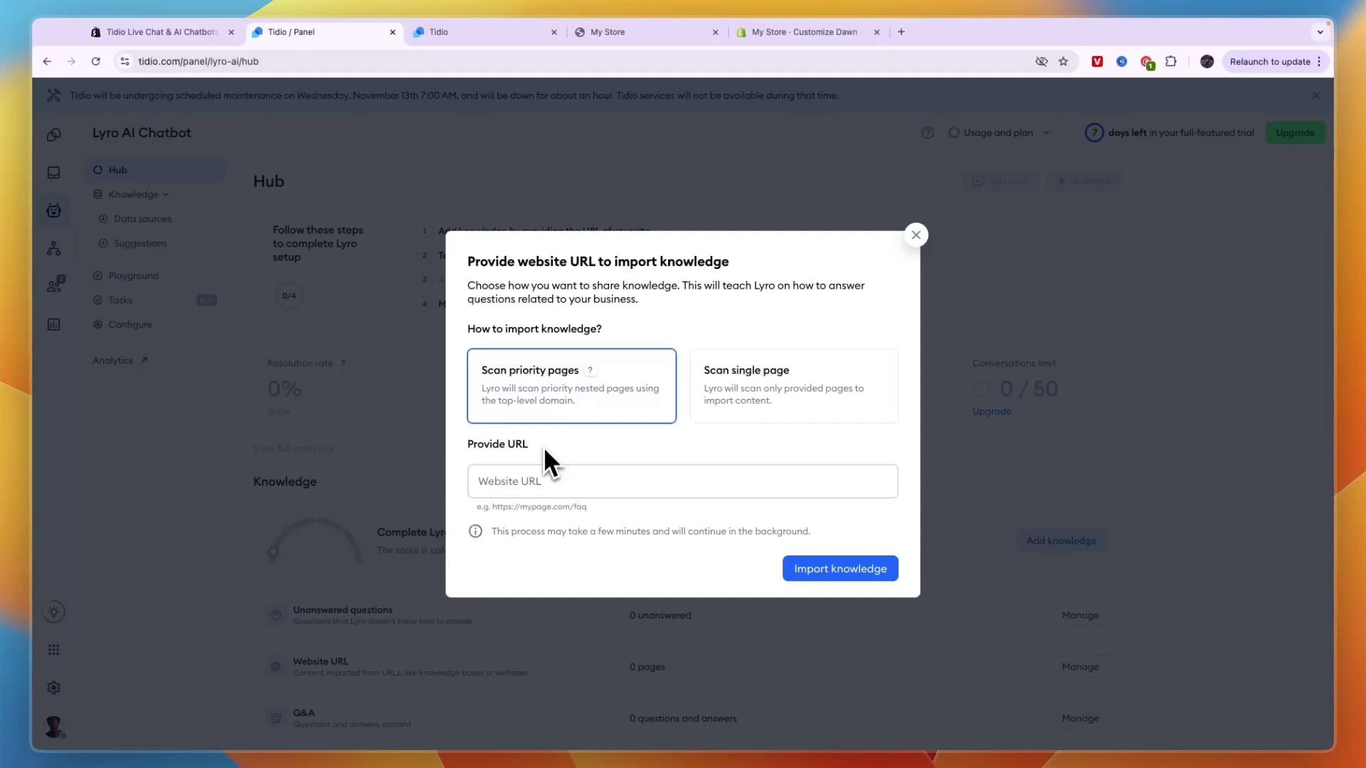
click(527, 474)
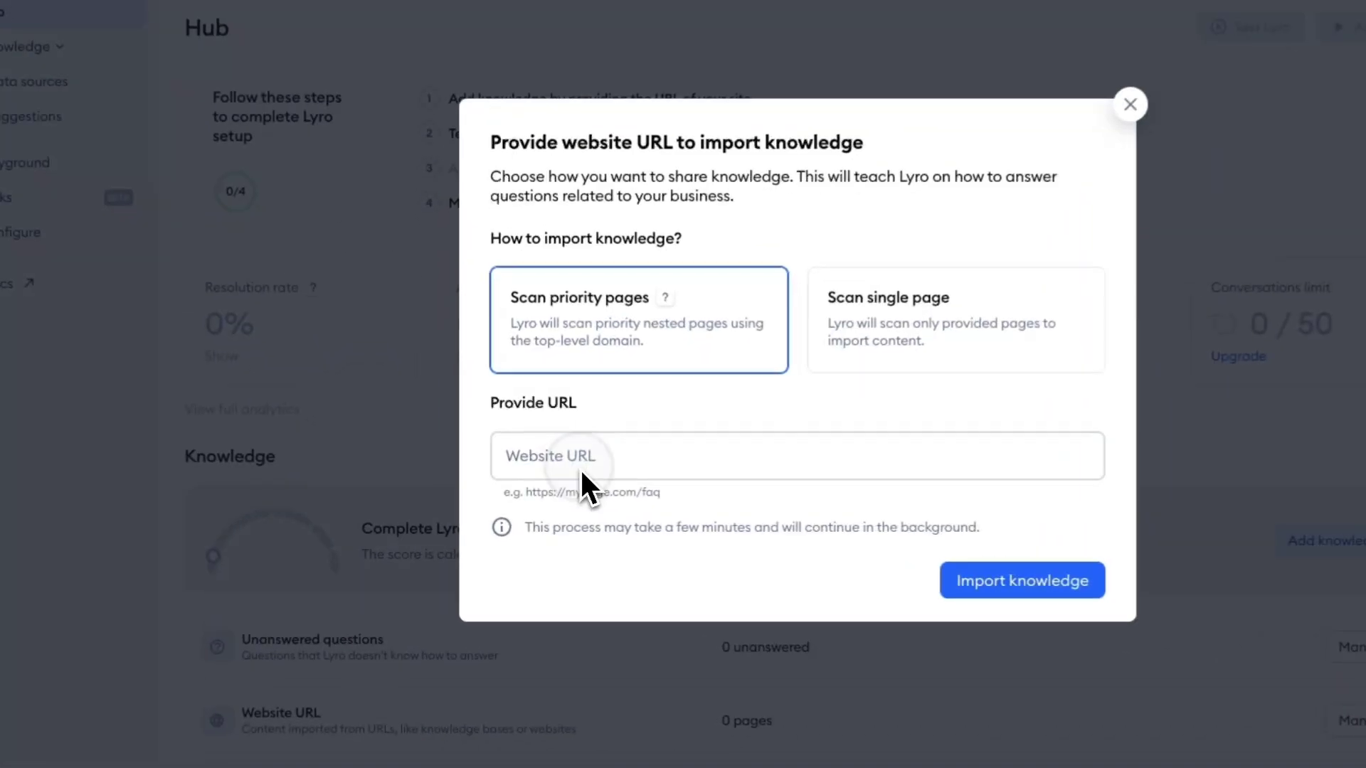
text(https://as-solutions.co.uk)
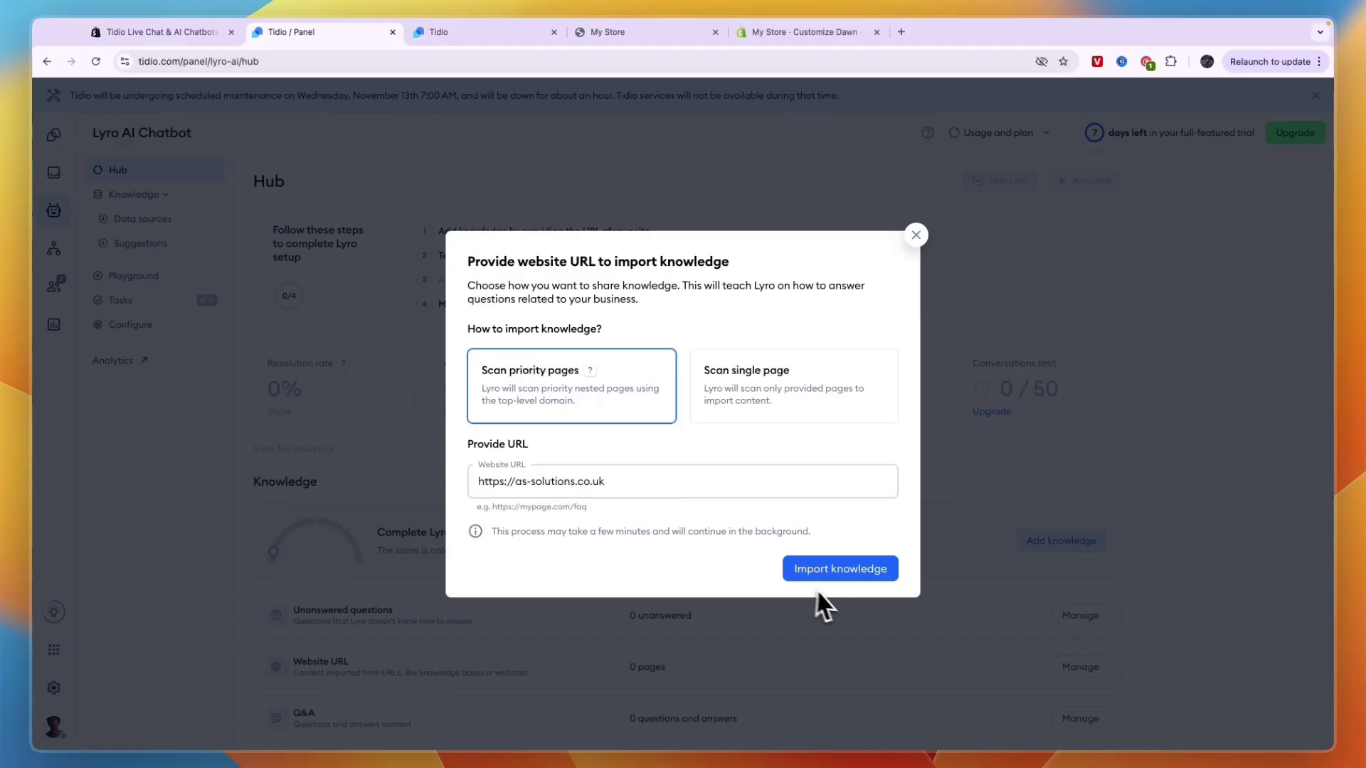
click(821, 568)
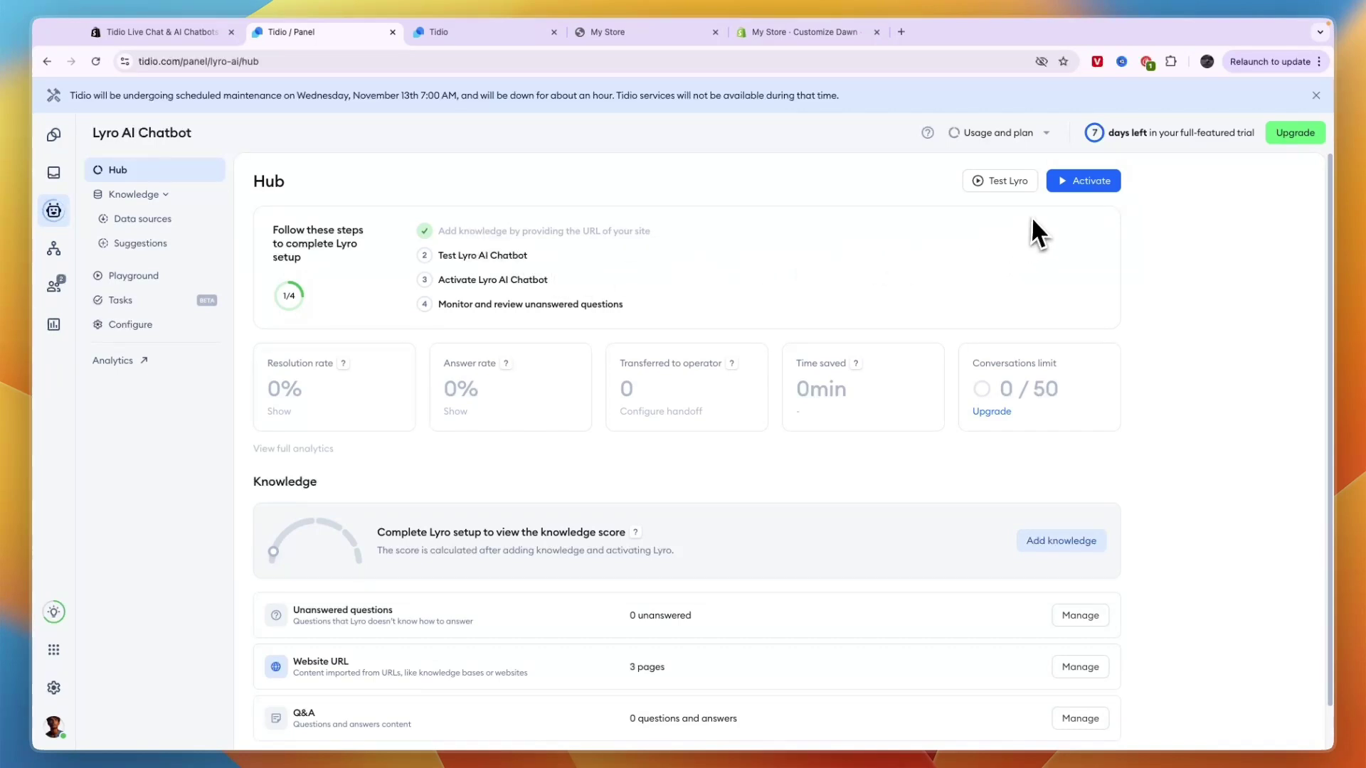
In Lyro's Playground, ask the suggested question about social housing services and read the answer
click(999, 181)
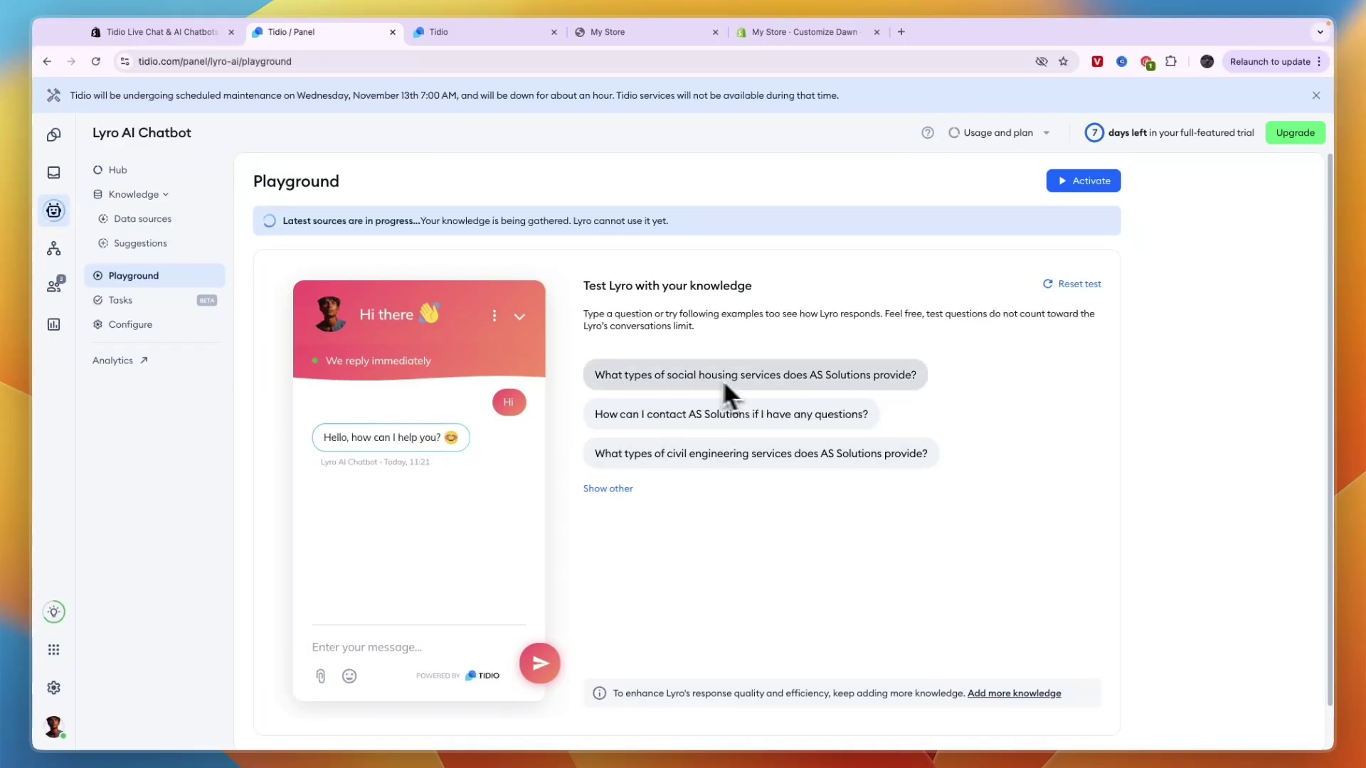
click(856, 380)
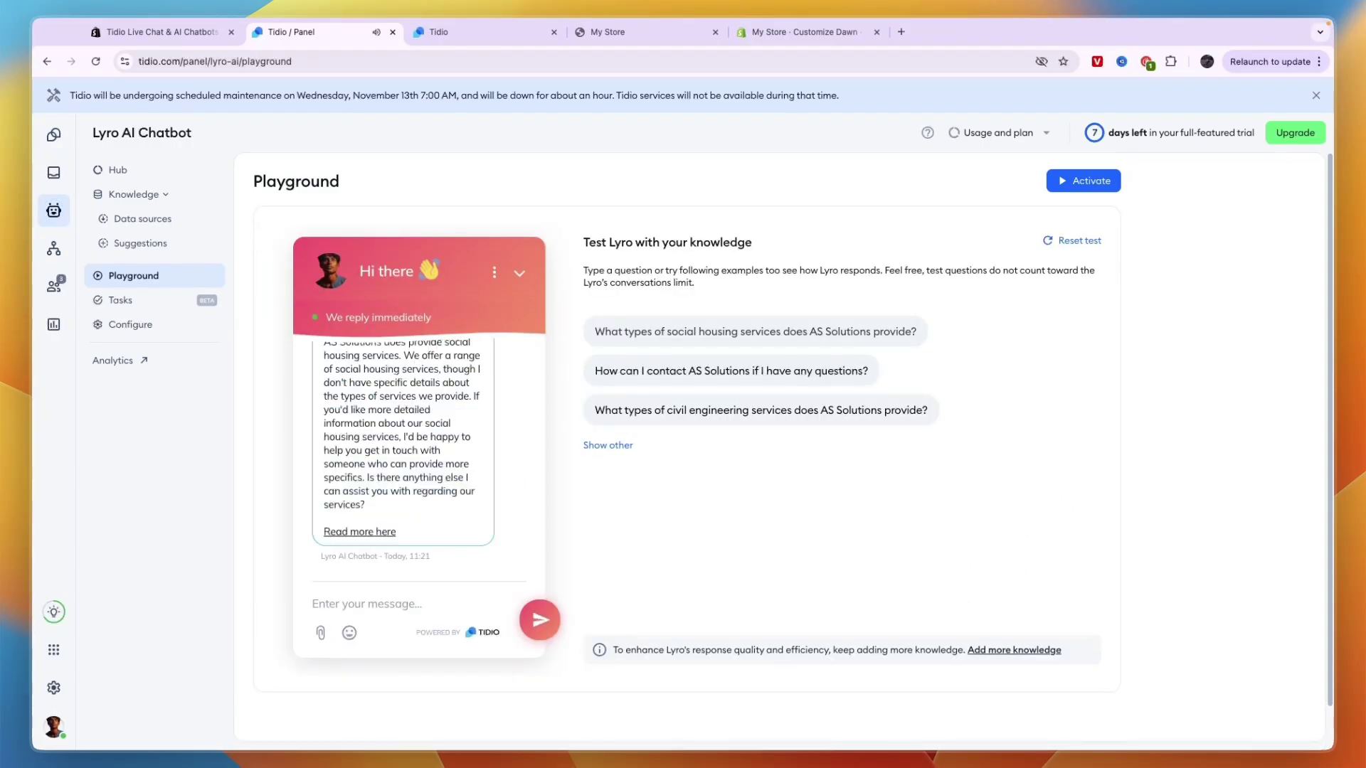
scroll(463, 456, up, 3)
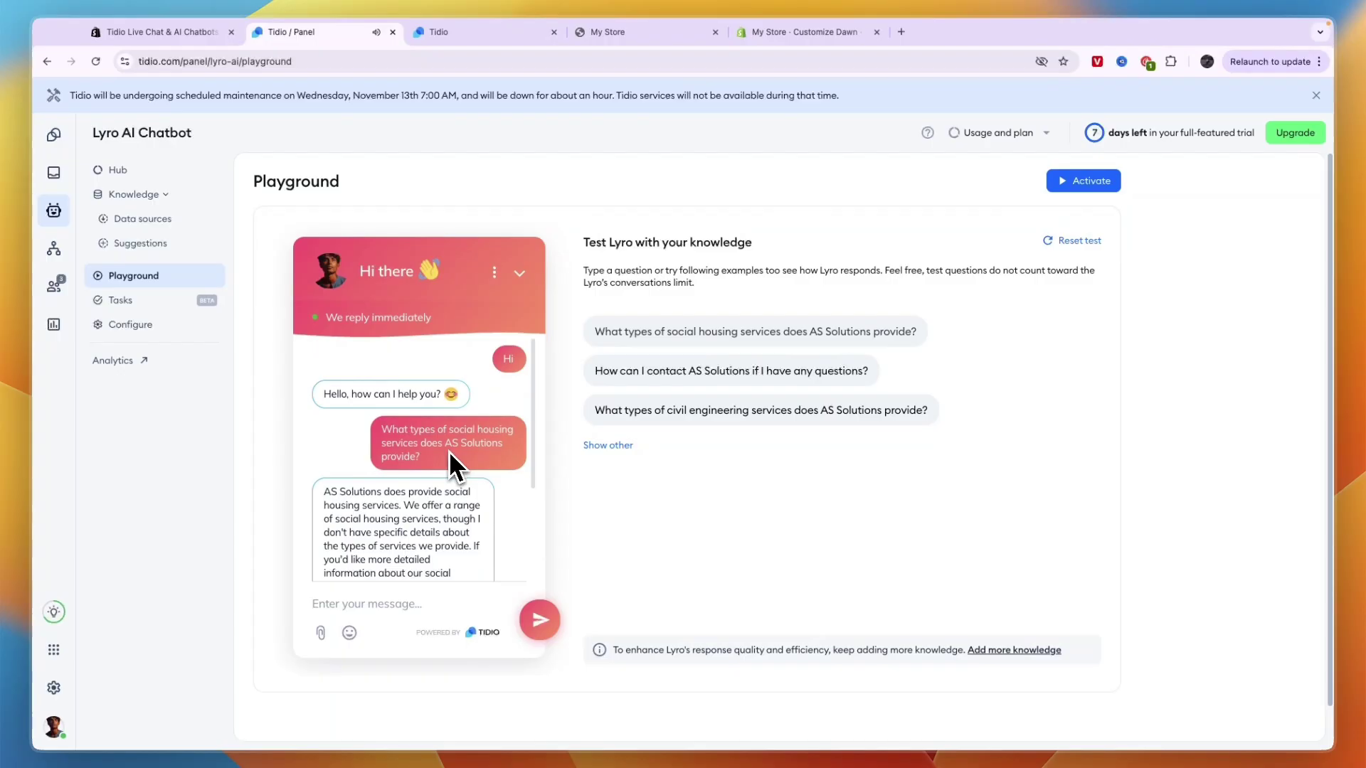
scroll(490, 451, down, 3)
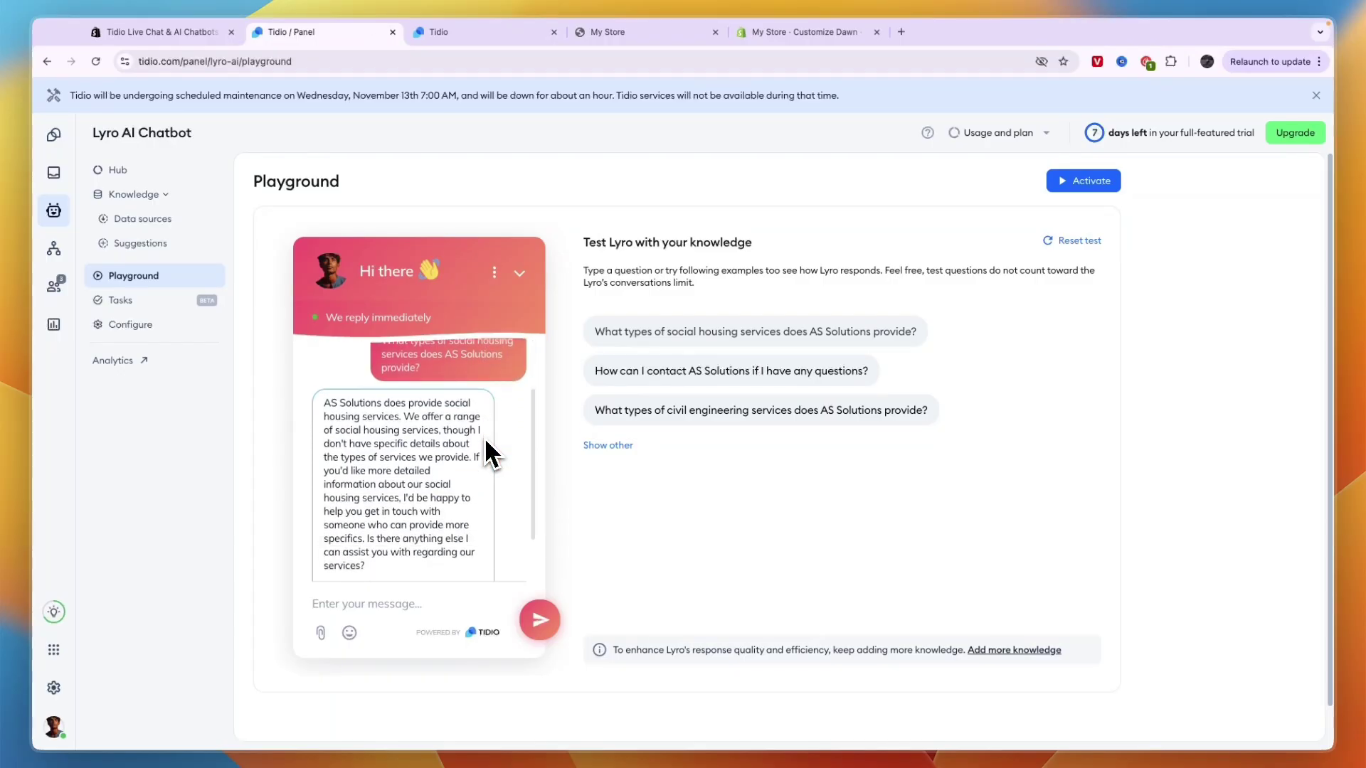
scroll(403, 458, up, 5)
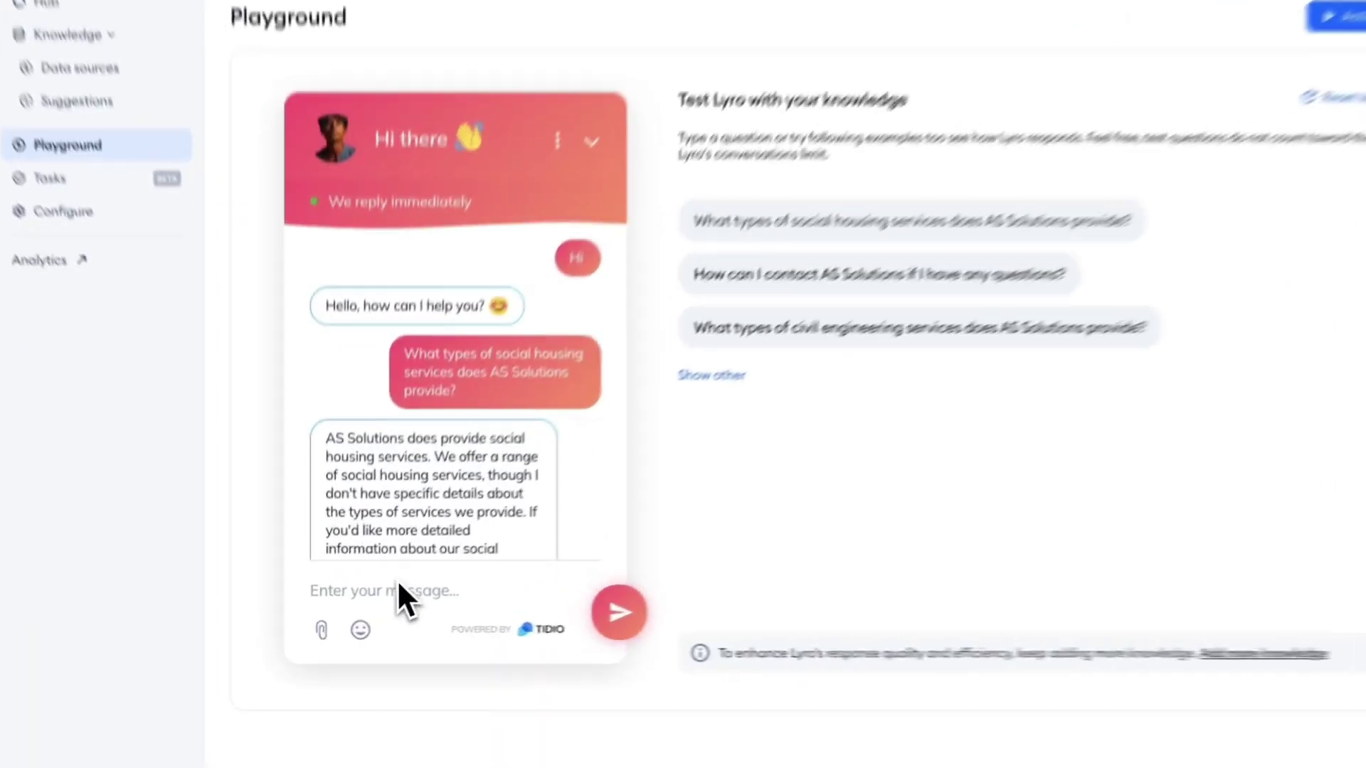
scroll(491, 484, down, 5)
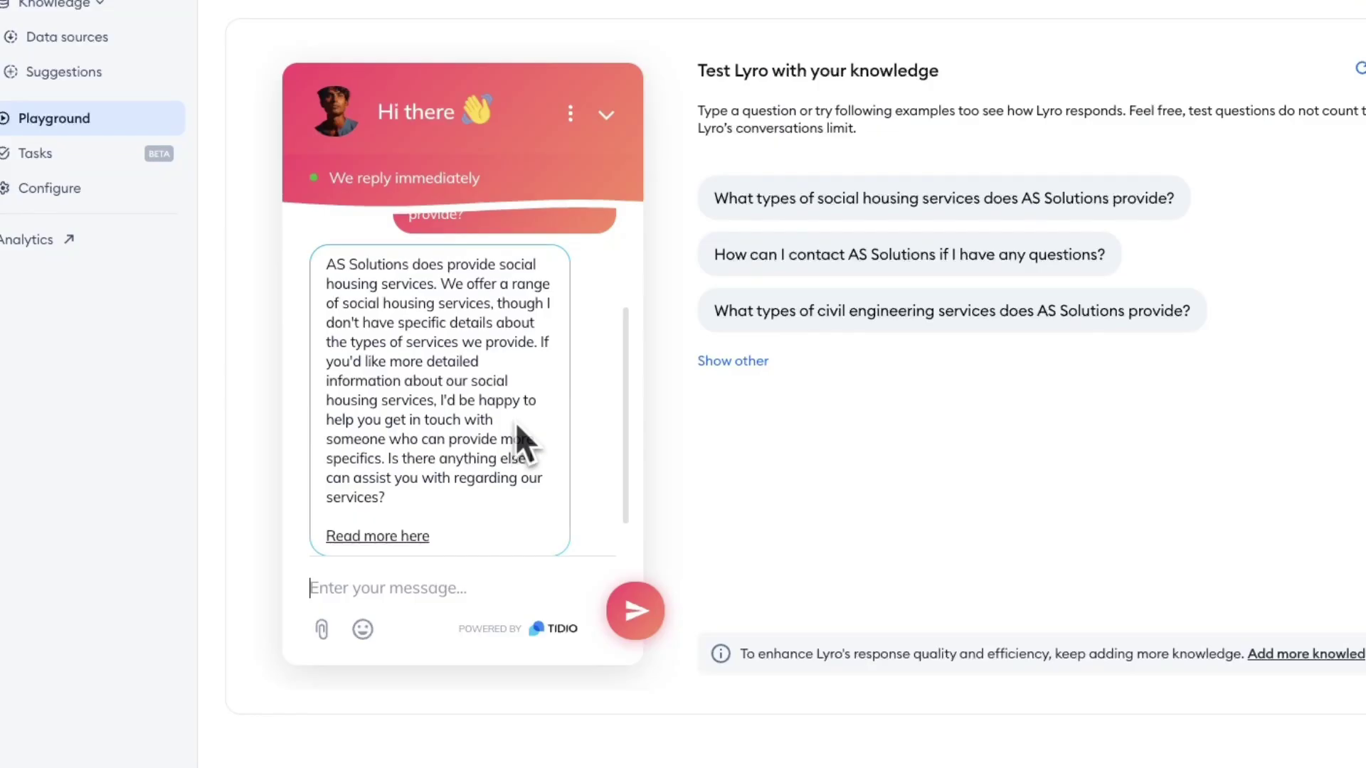
Ask Lyro 'where can i contact you', review its reply, then return to the Hub
text(where can i)
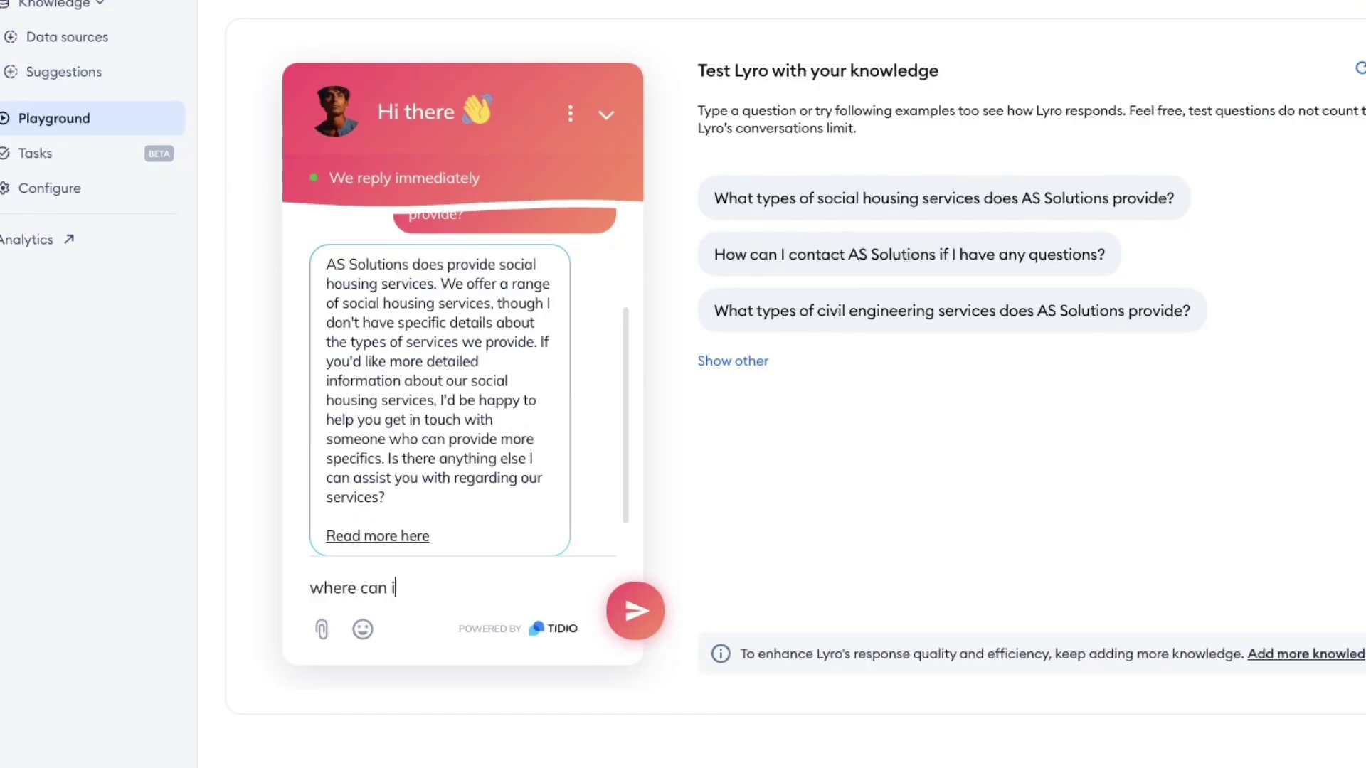
text( contact you)
click(650, 609)
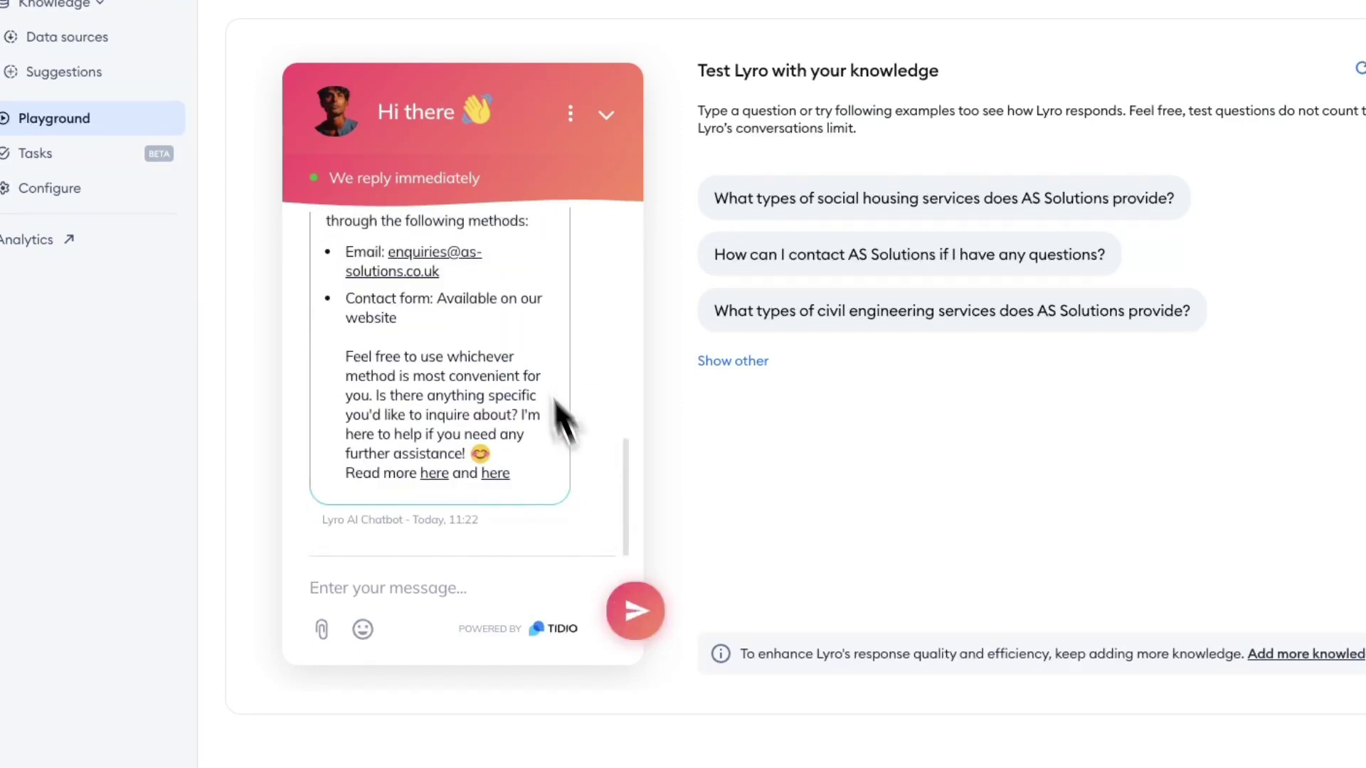
scroll(480, 356, up, 1)
scroll(469, 359, up, 1)
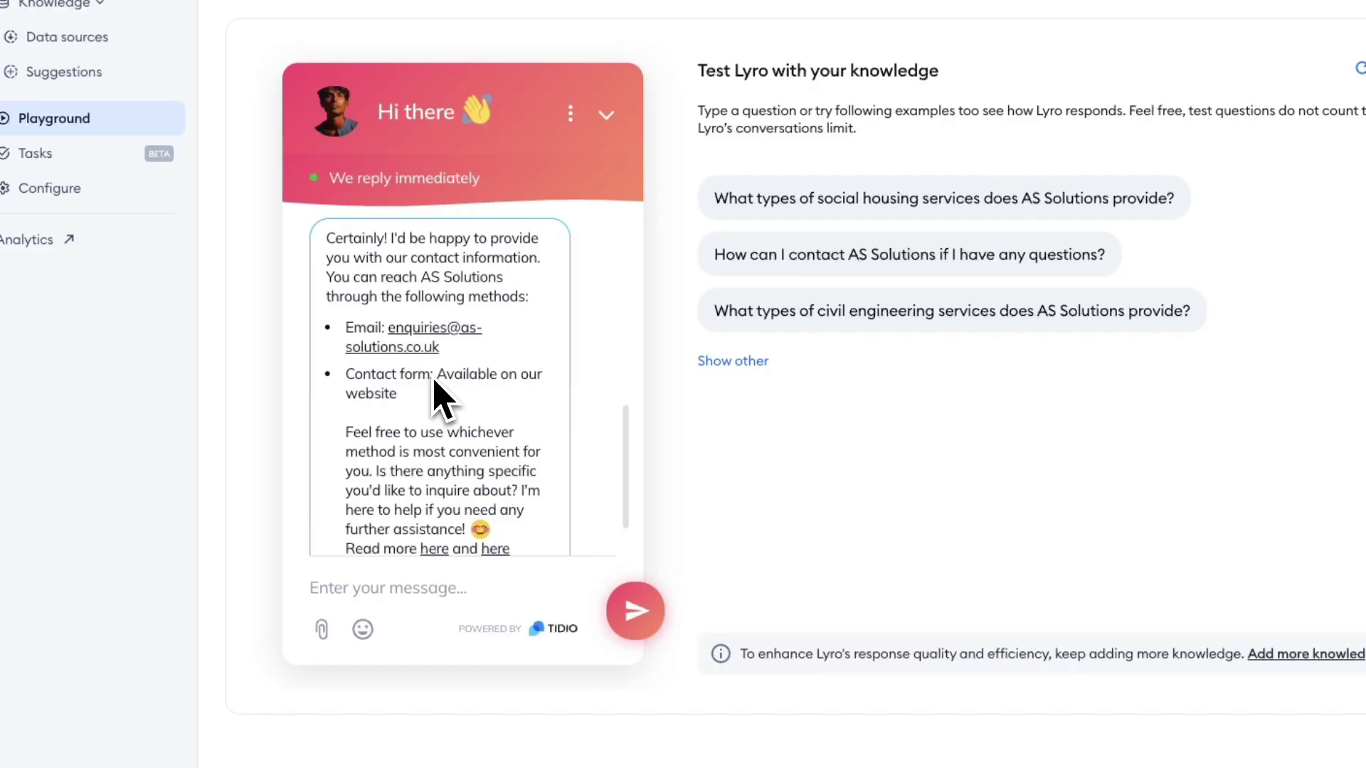
scroll(459, 420, up, 1)
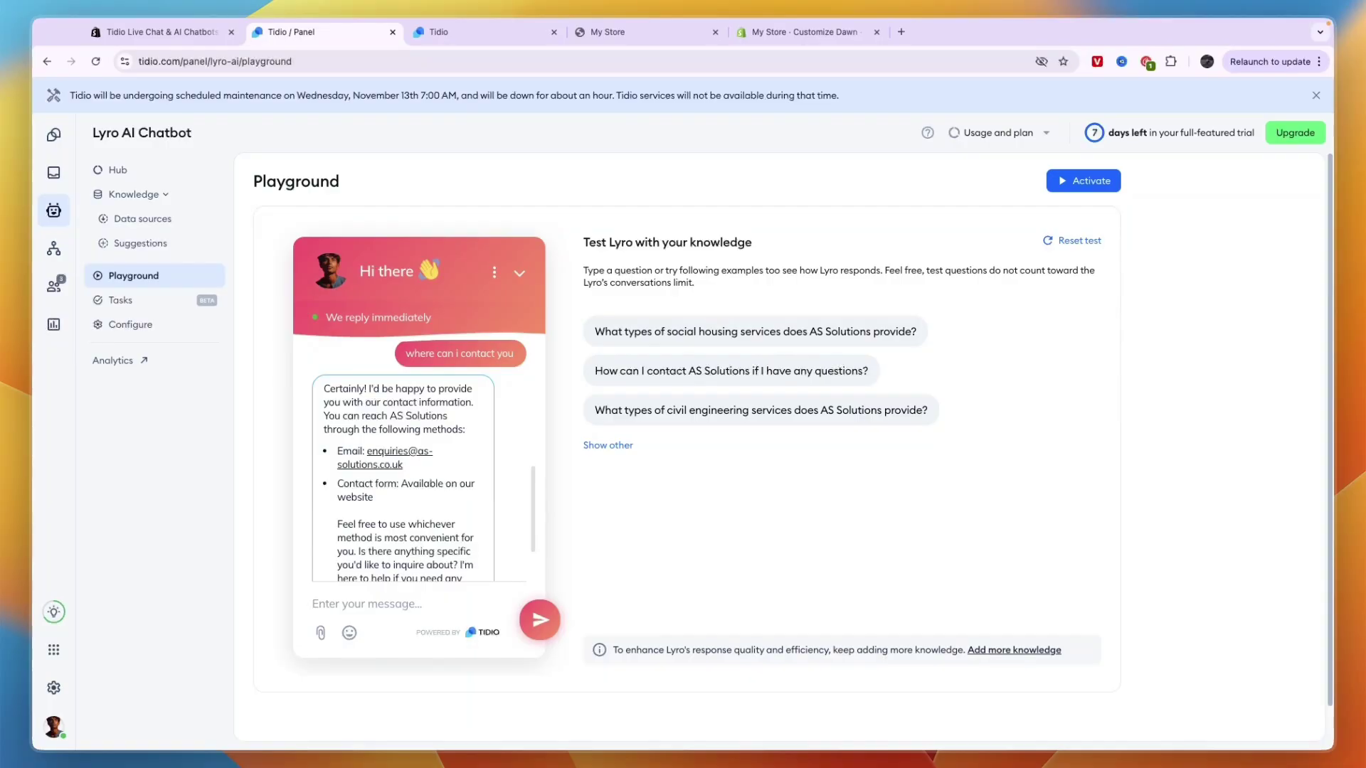
click(45, 216)
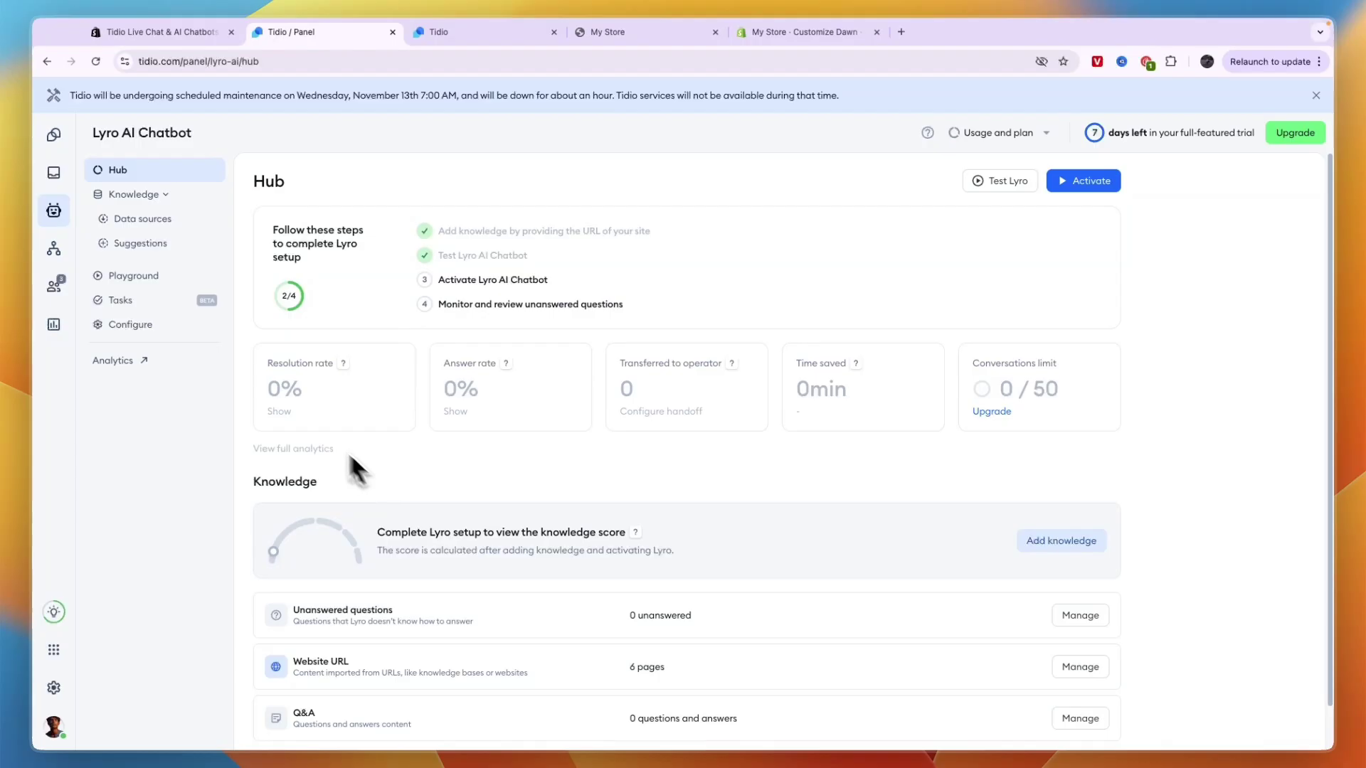
From the Customers list, open the top Now live visitor's Inbox conversation
click(53, 286)
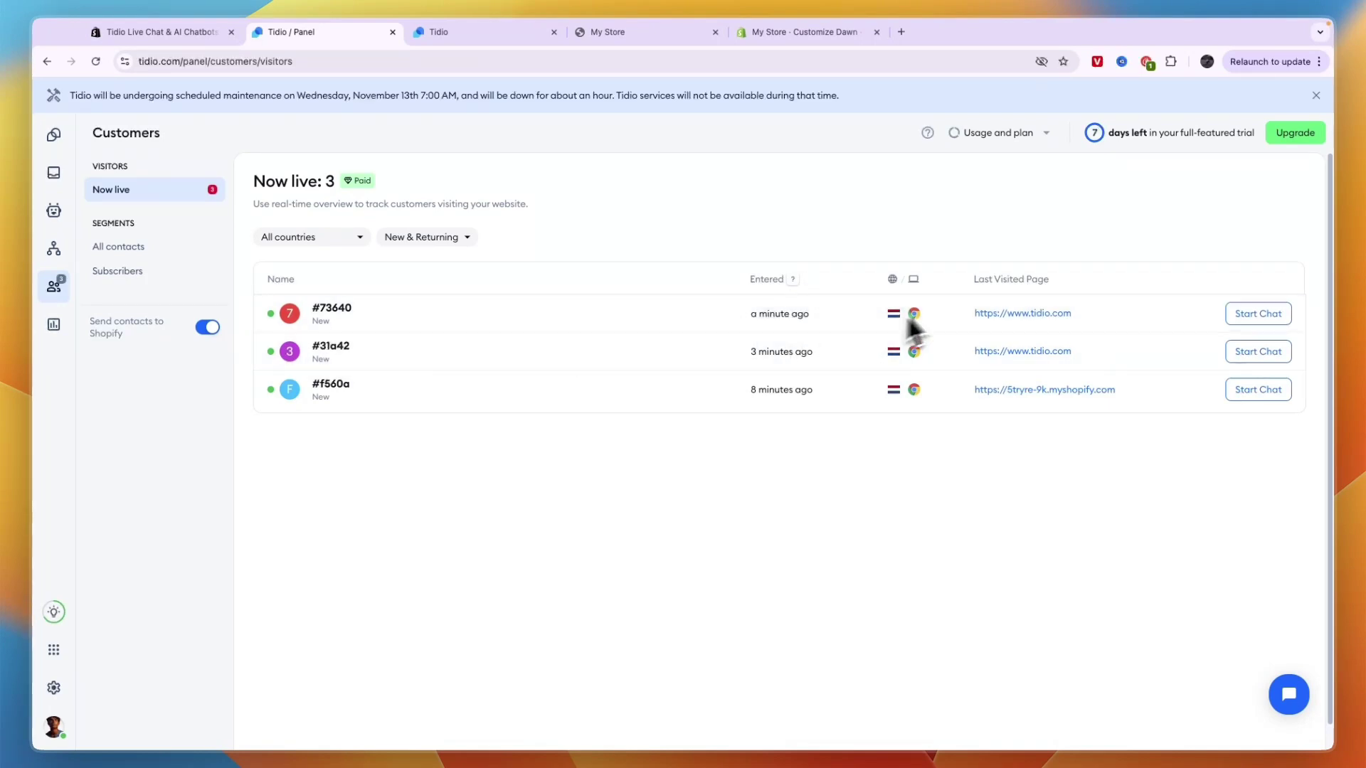
click(360, 314)
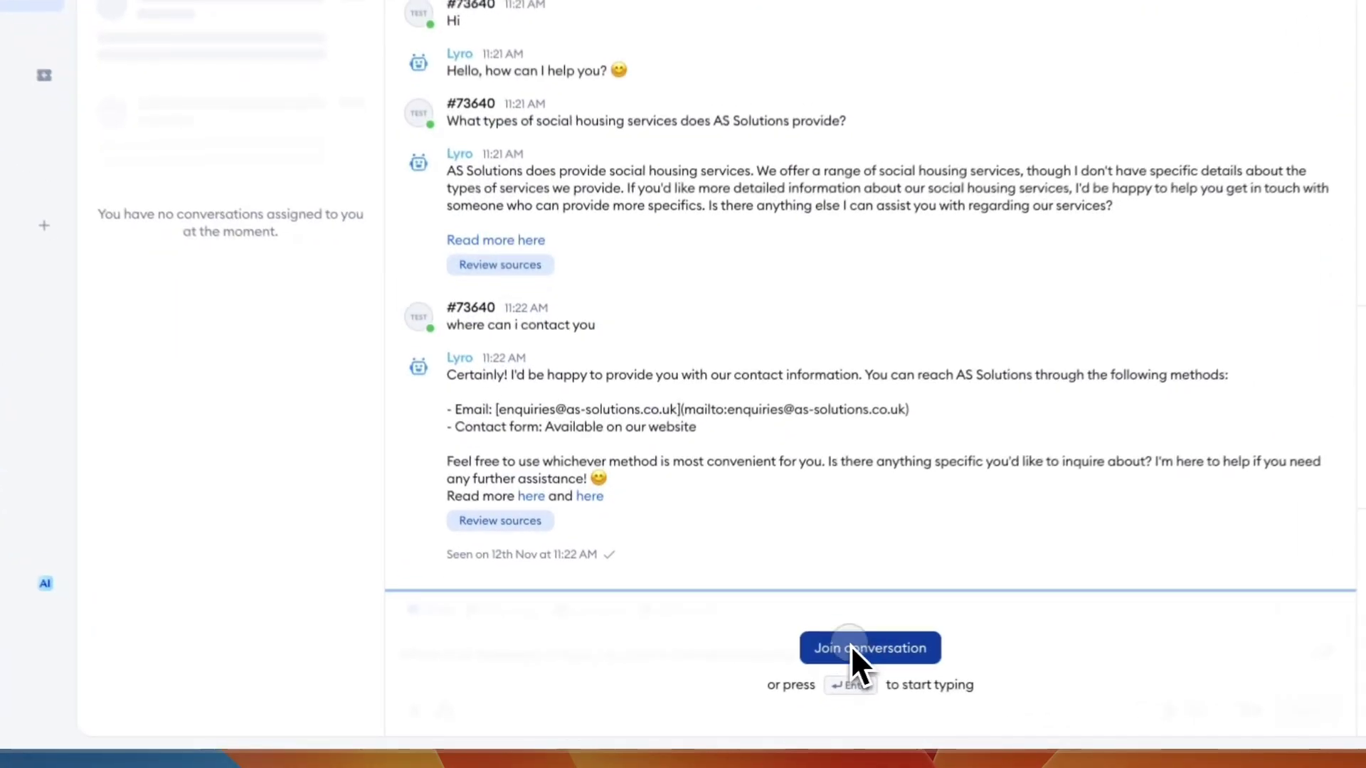
Join the conversation, then check the visitor's Viewed pages, Notes and Info tabs
click(775, 681)
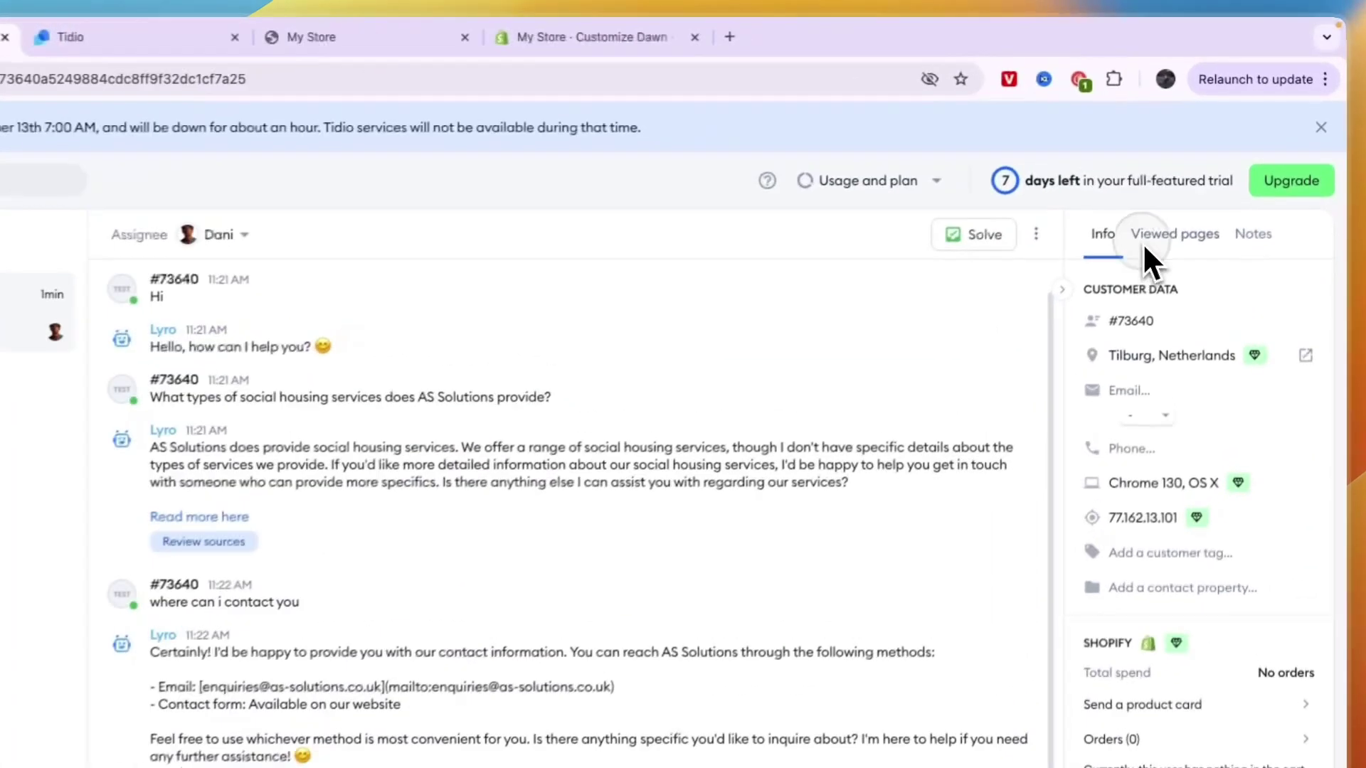
click(1202, 174)
click(1273, 174)
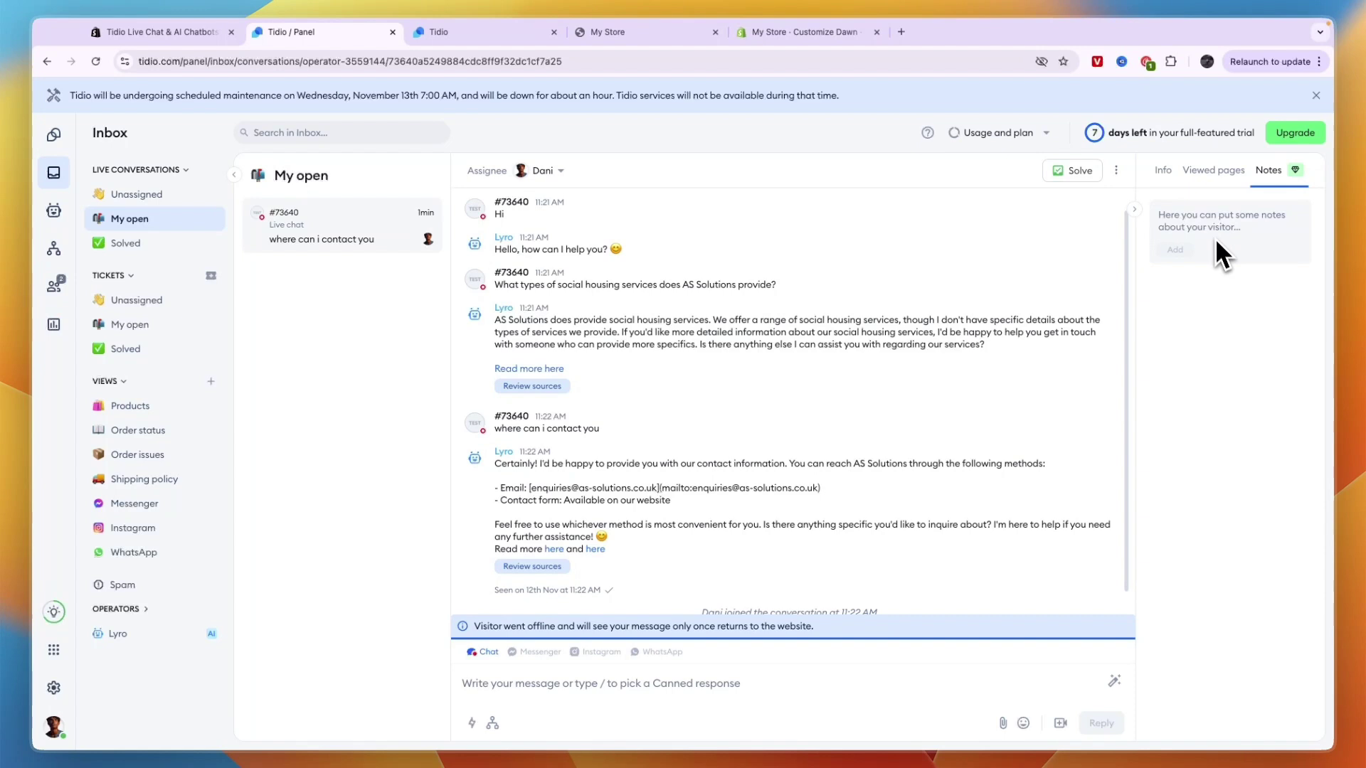
click(1172, 170)
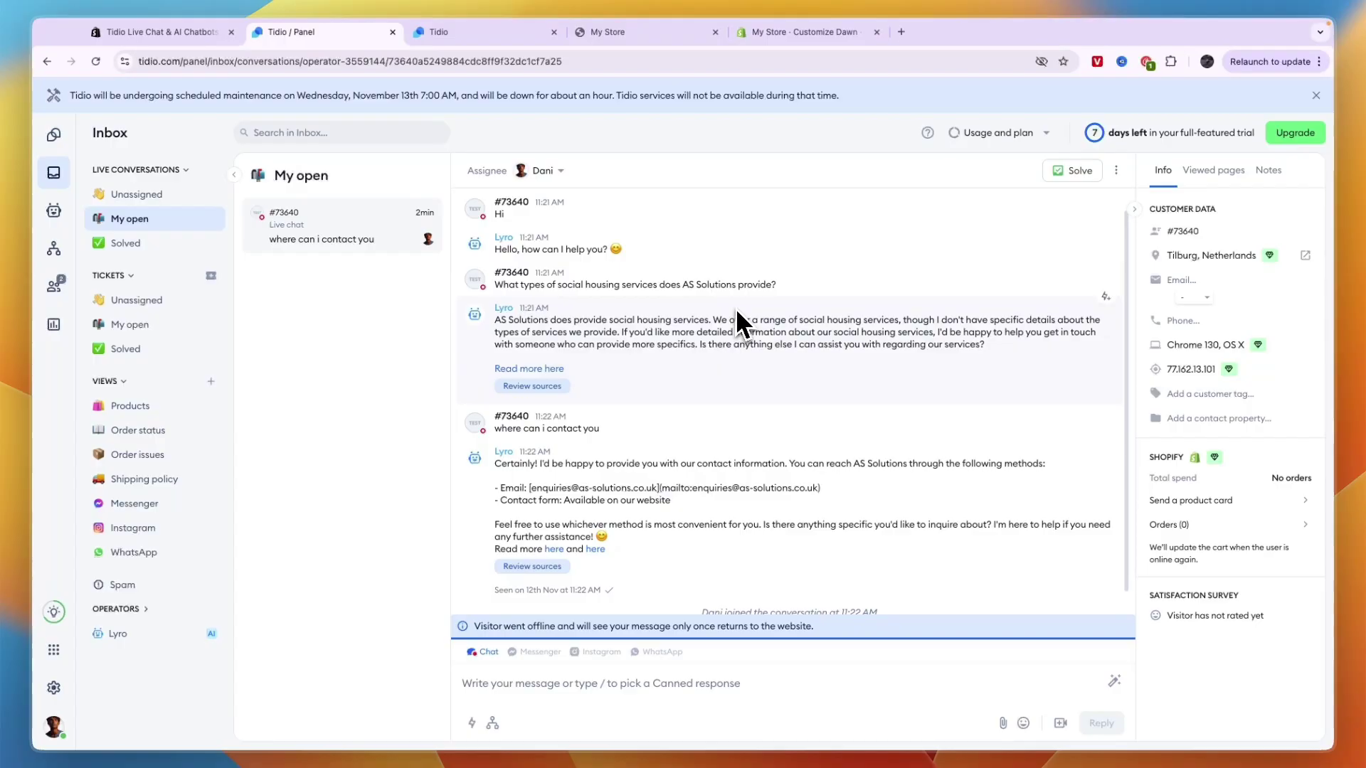
click(989, 133)
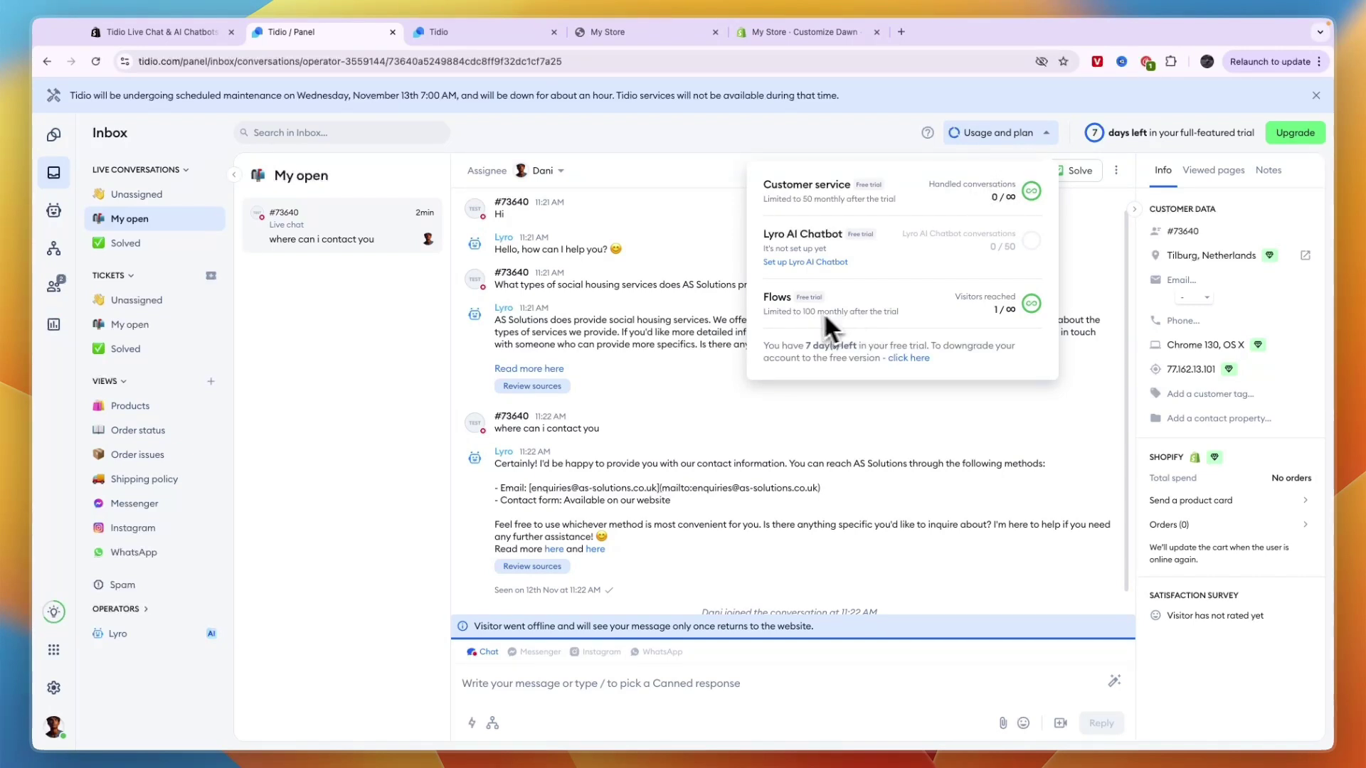
drag(803, 313, 865, 313)
click(864, 313)
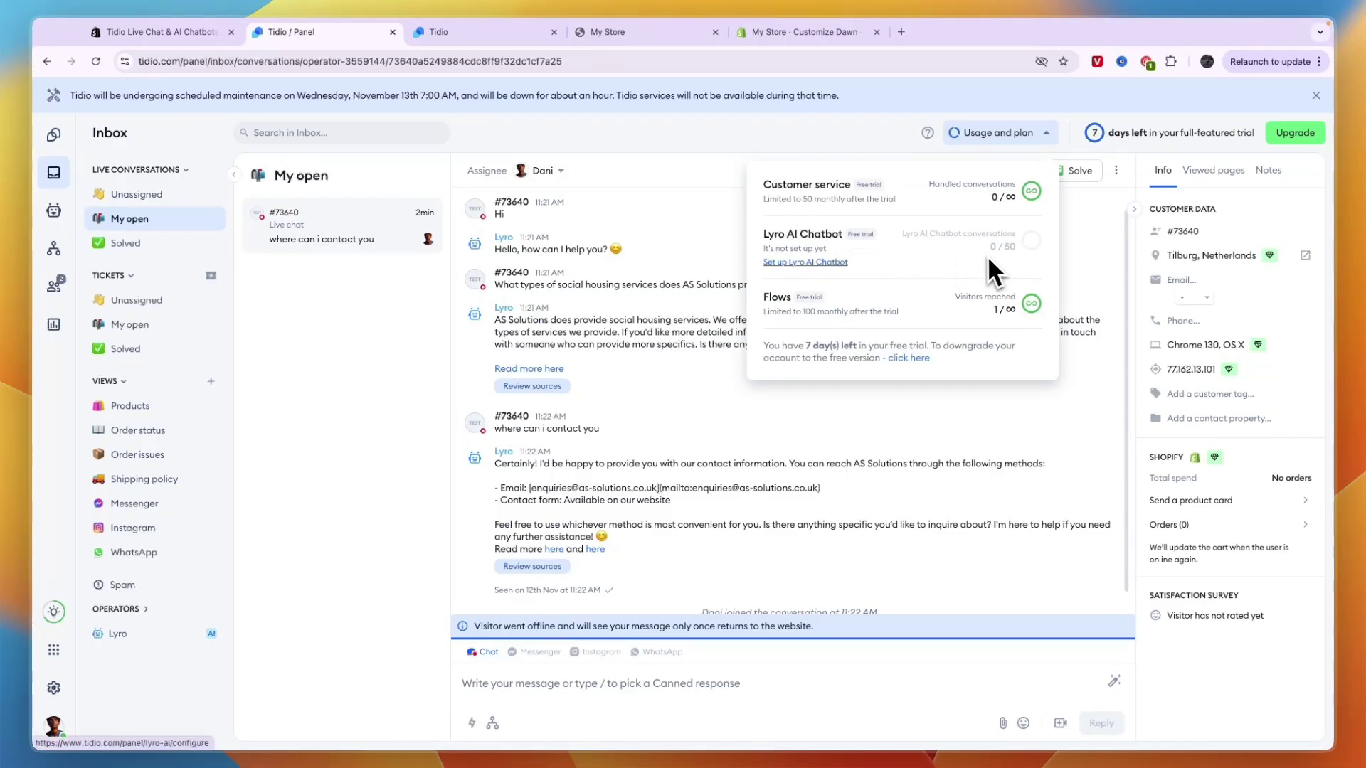
double_click(809, 199)
click(899, 199)
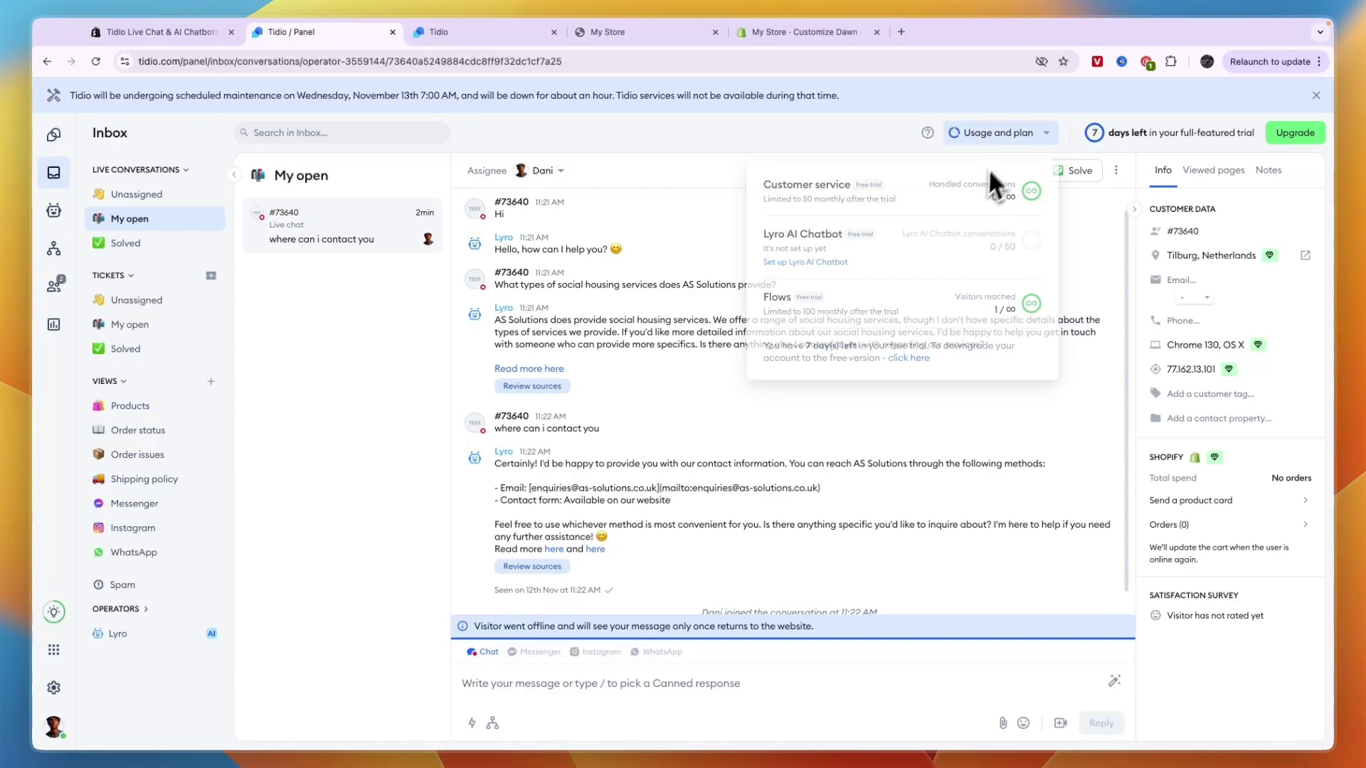
scroll(512, 378, down, 2)
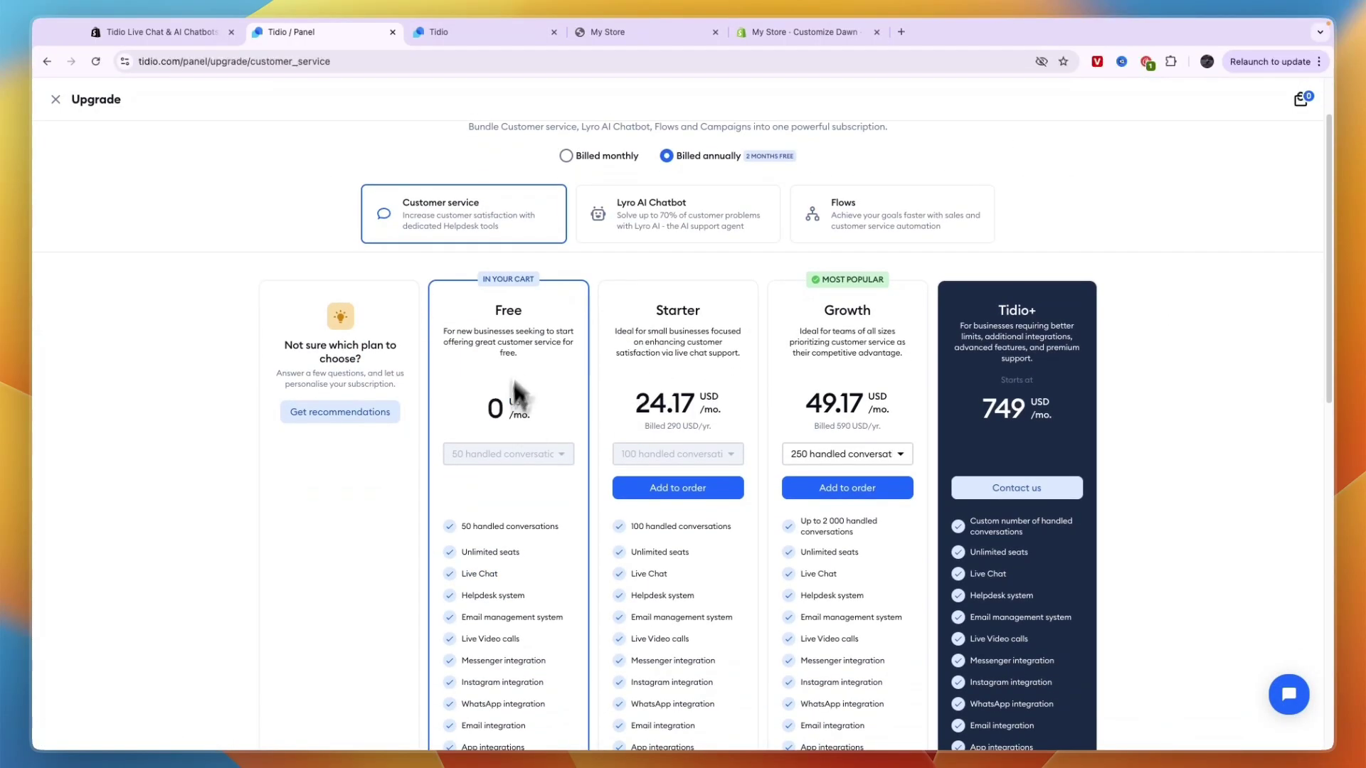
scroll(523, 393, down, 1)
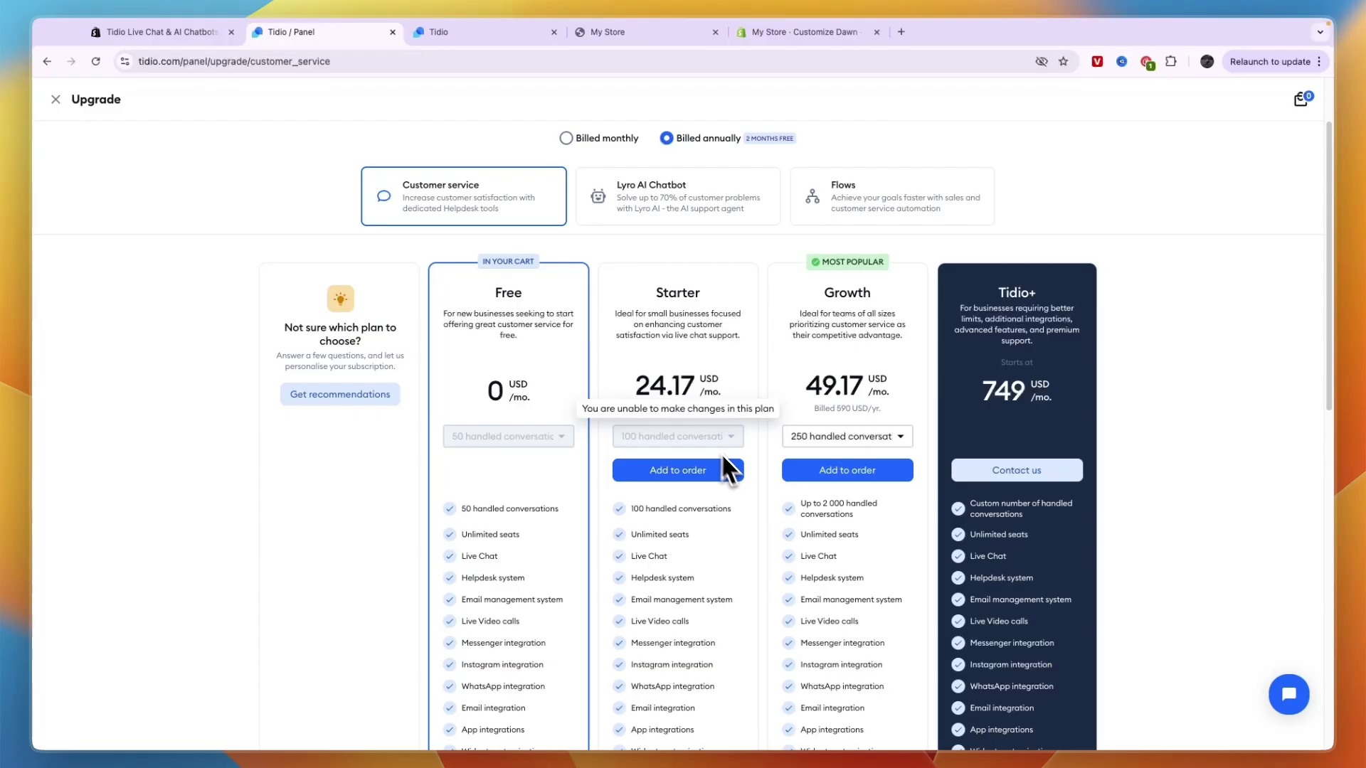
click(860, 438)
scroll(850, 512, down, 3)
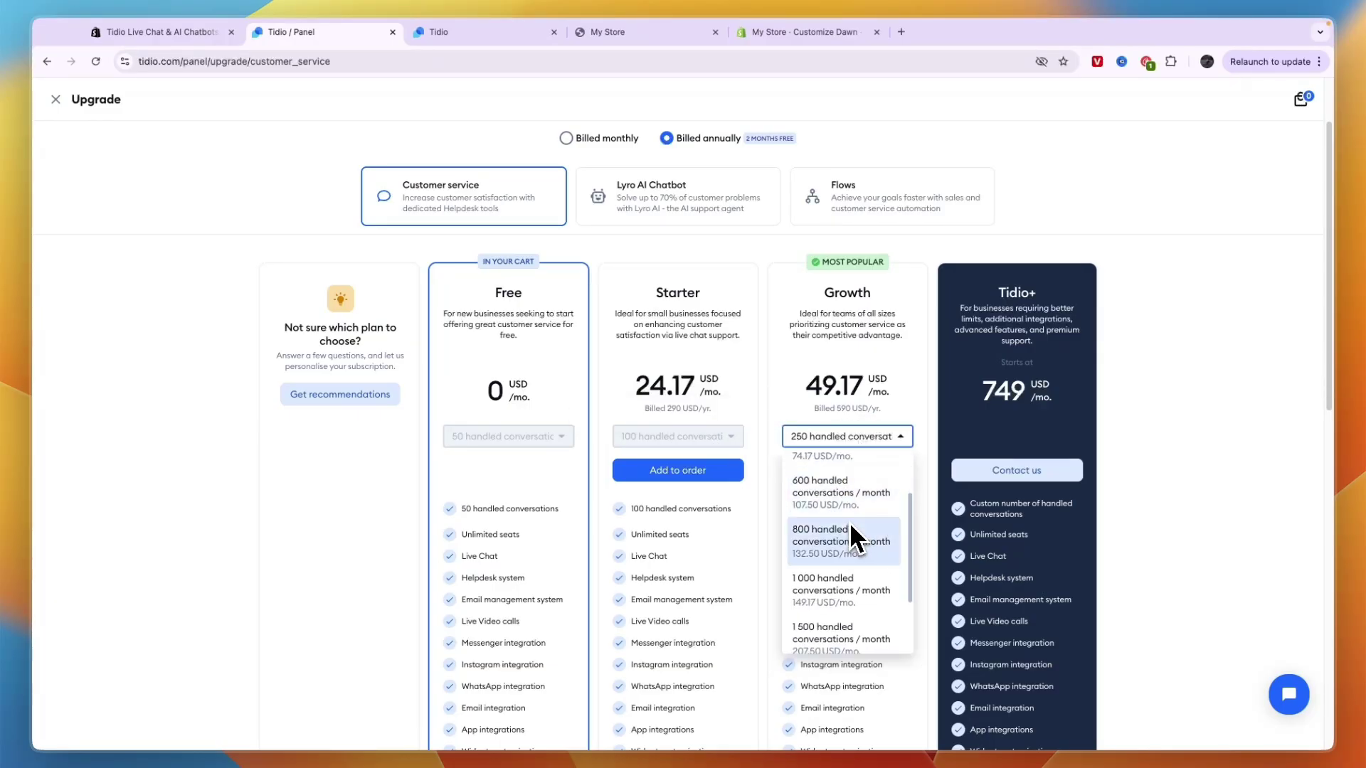
click(868, 542)
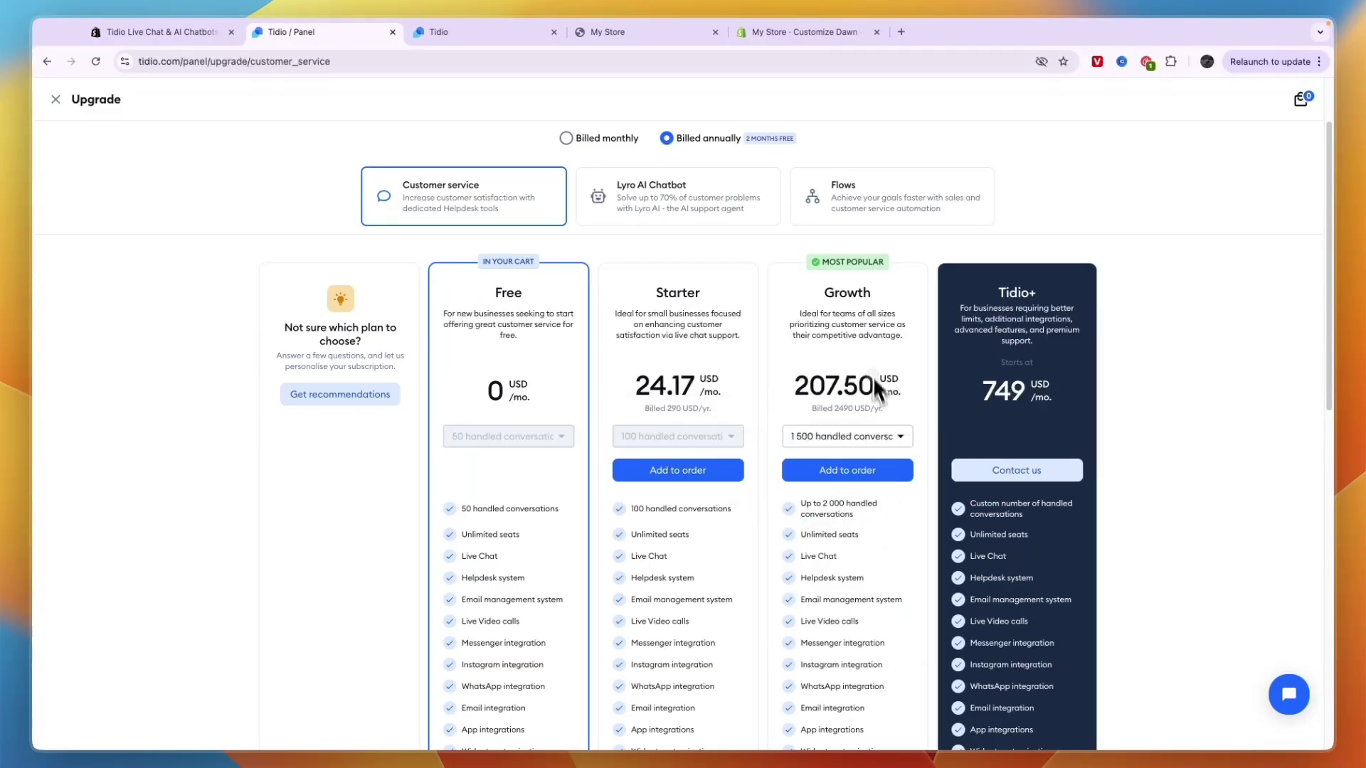
scroll(856, 388, down, 2)
scroll(842, 403, down, 3)
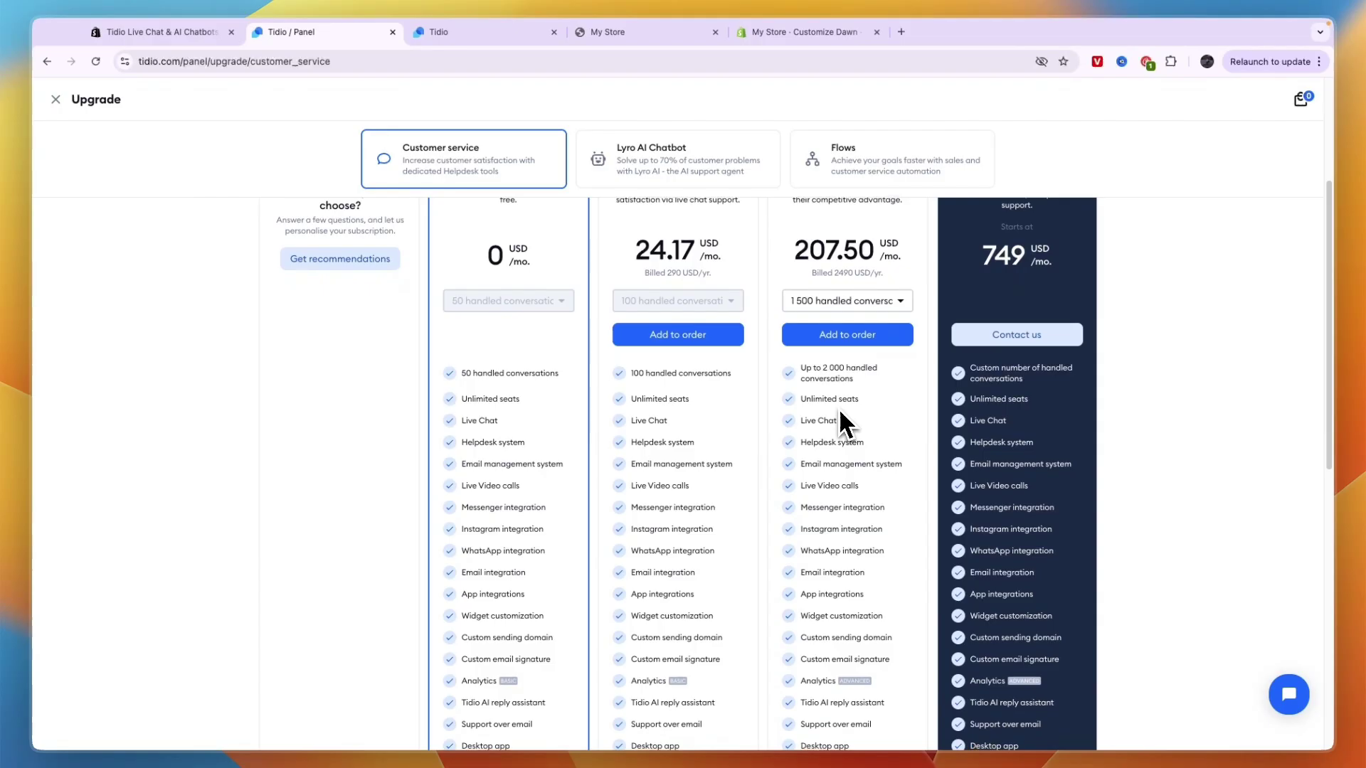
scroll(841, 426, down, 3)
scroll(838, 424, up, 6)
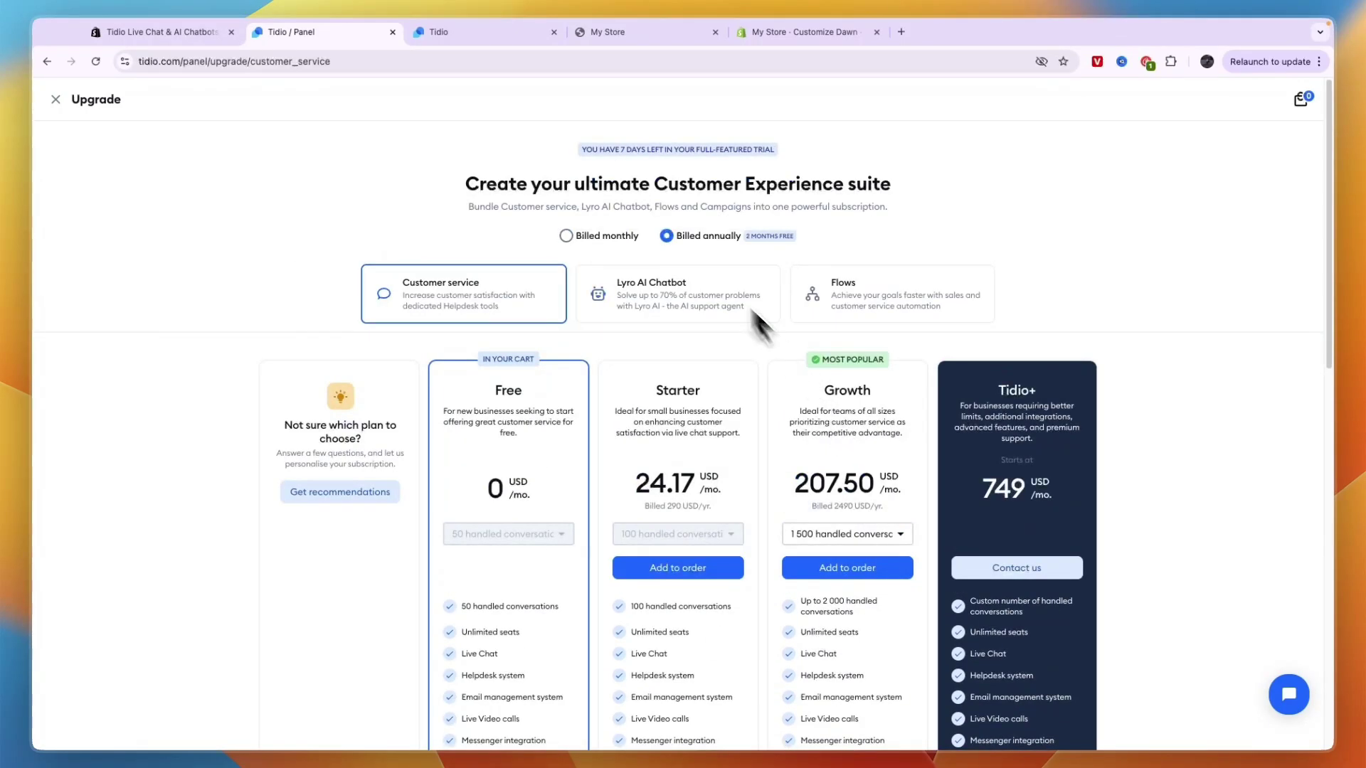
click(681, 291)
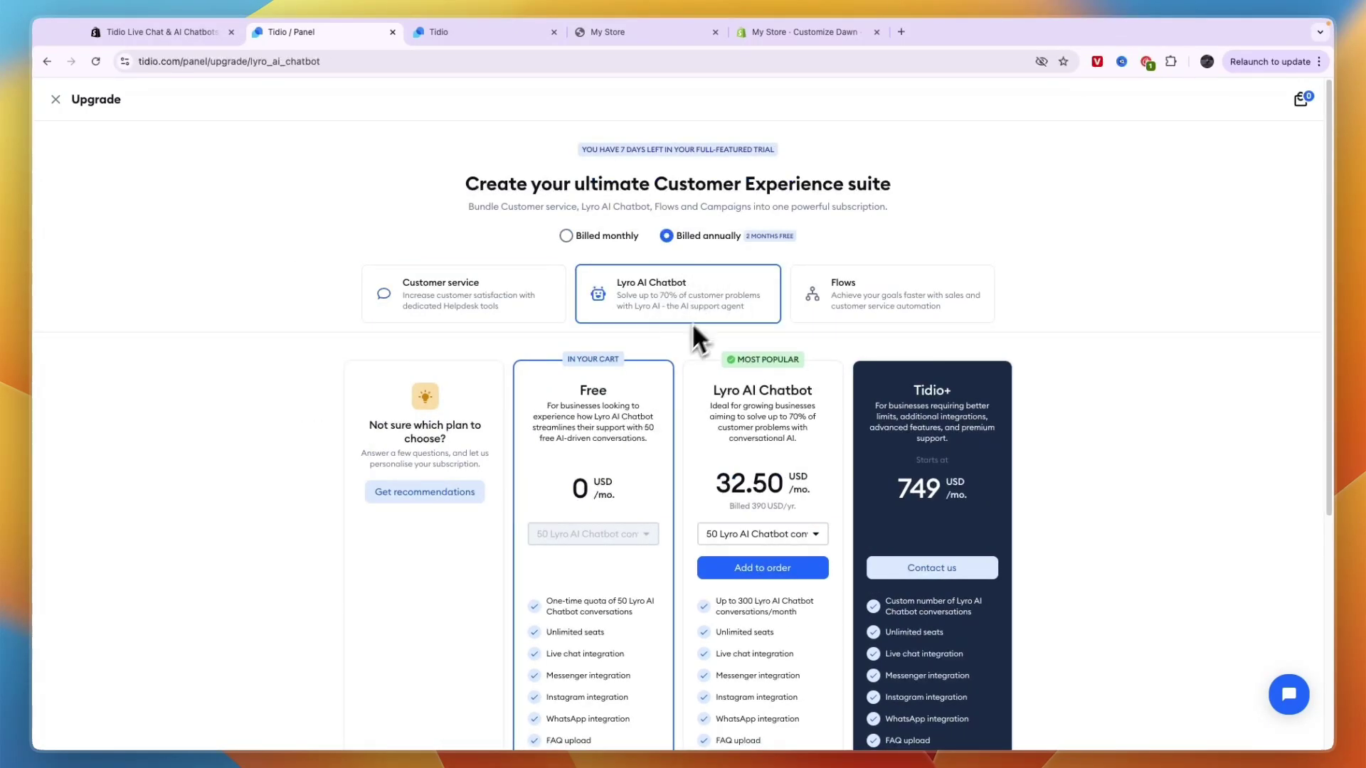
click(962, 315)
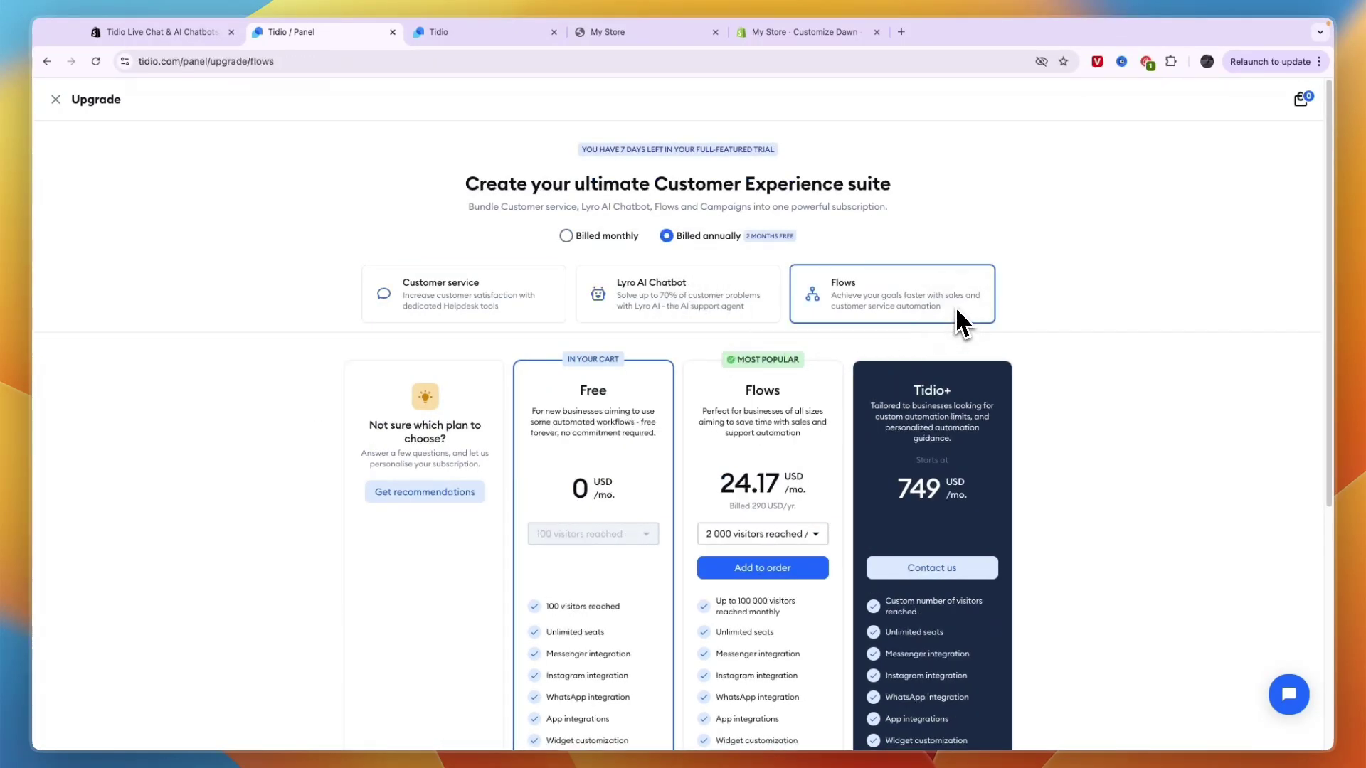
click(621, 235)
click(668, 237)
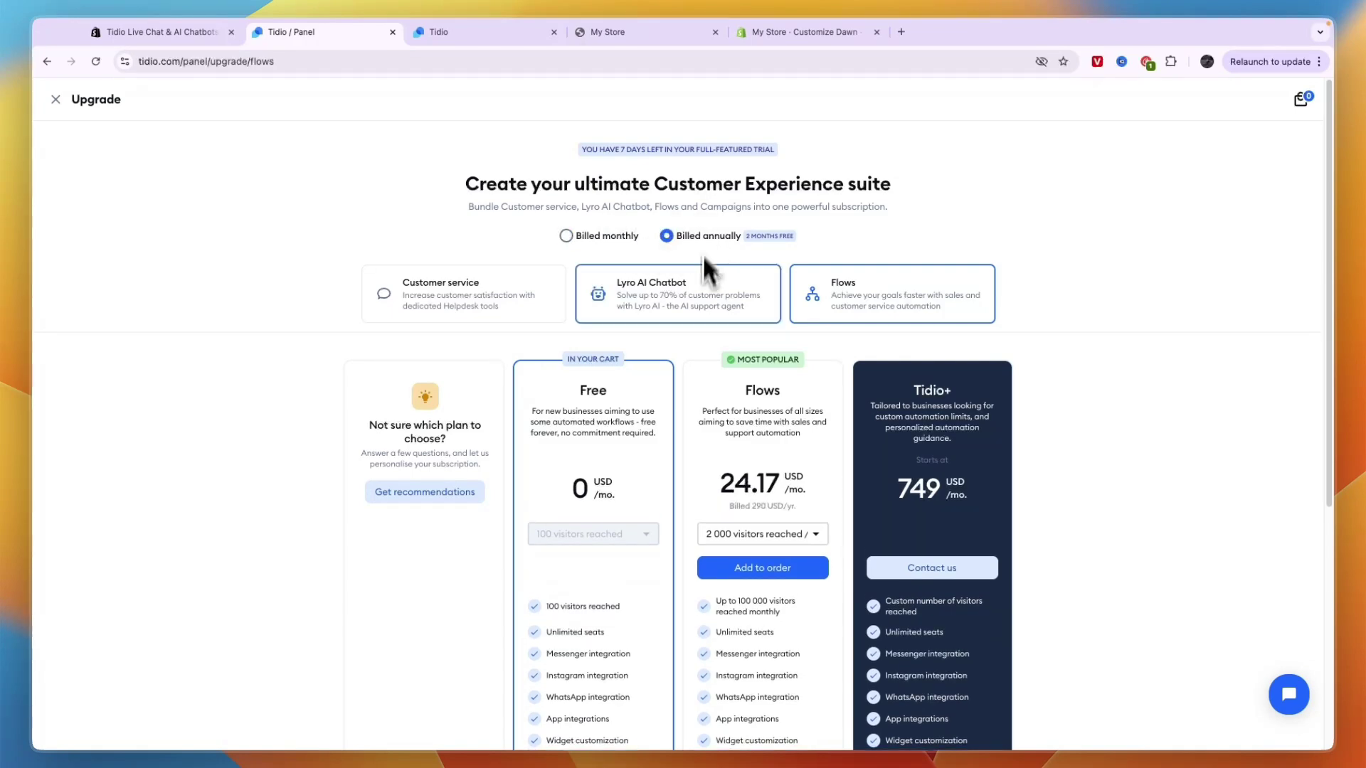
click(55, 99)
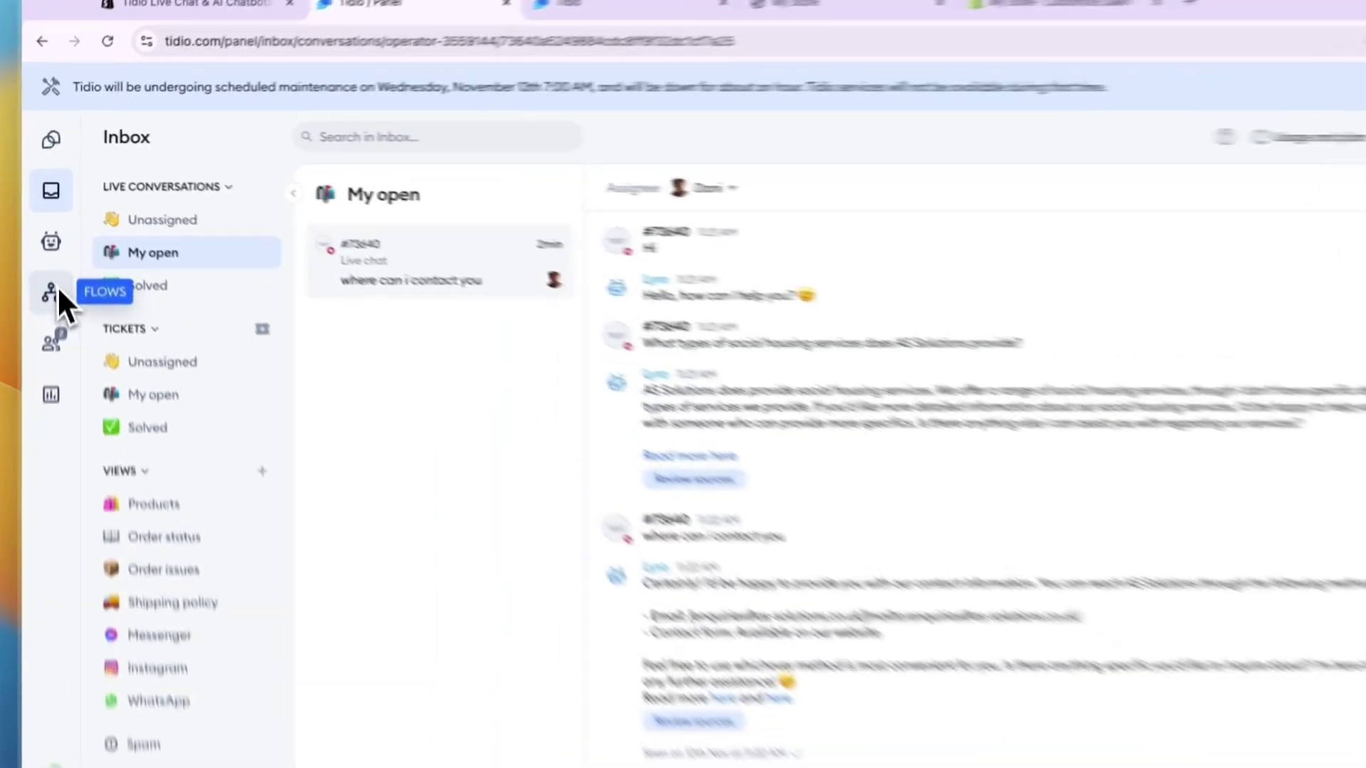
Browse the Upsell flow templates and read the free-shipping template's cart trigger and minimum-order features
click(53, 248)
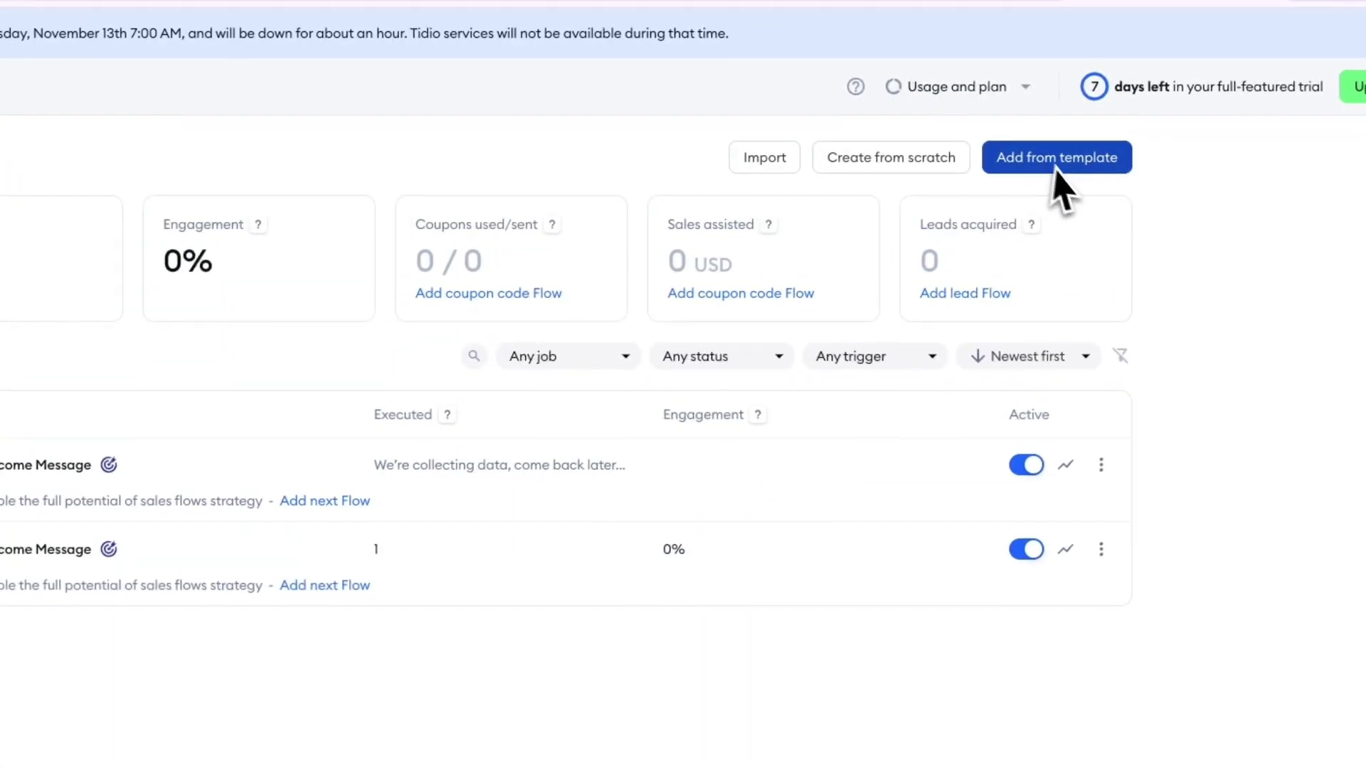
click(1051, 159)
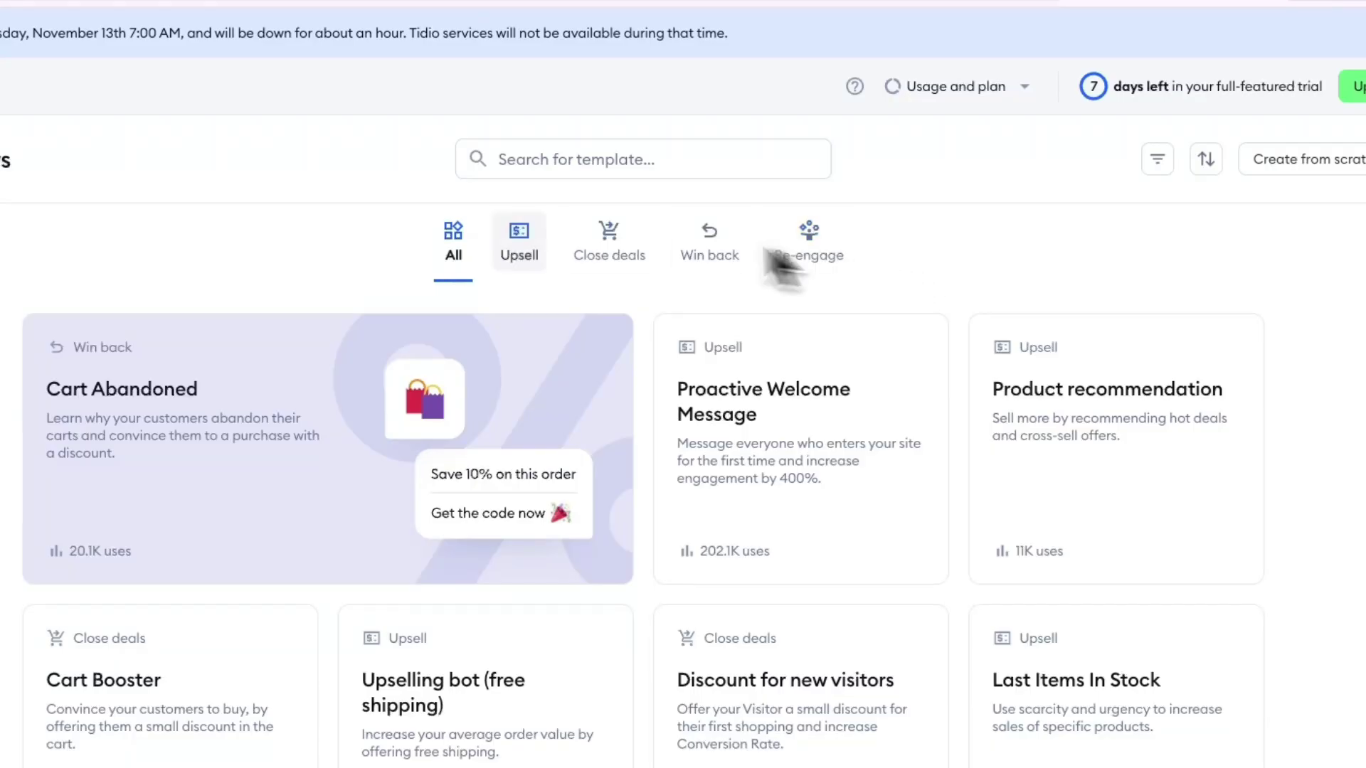
click(525, 267)
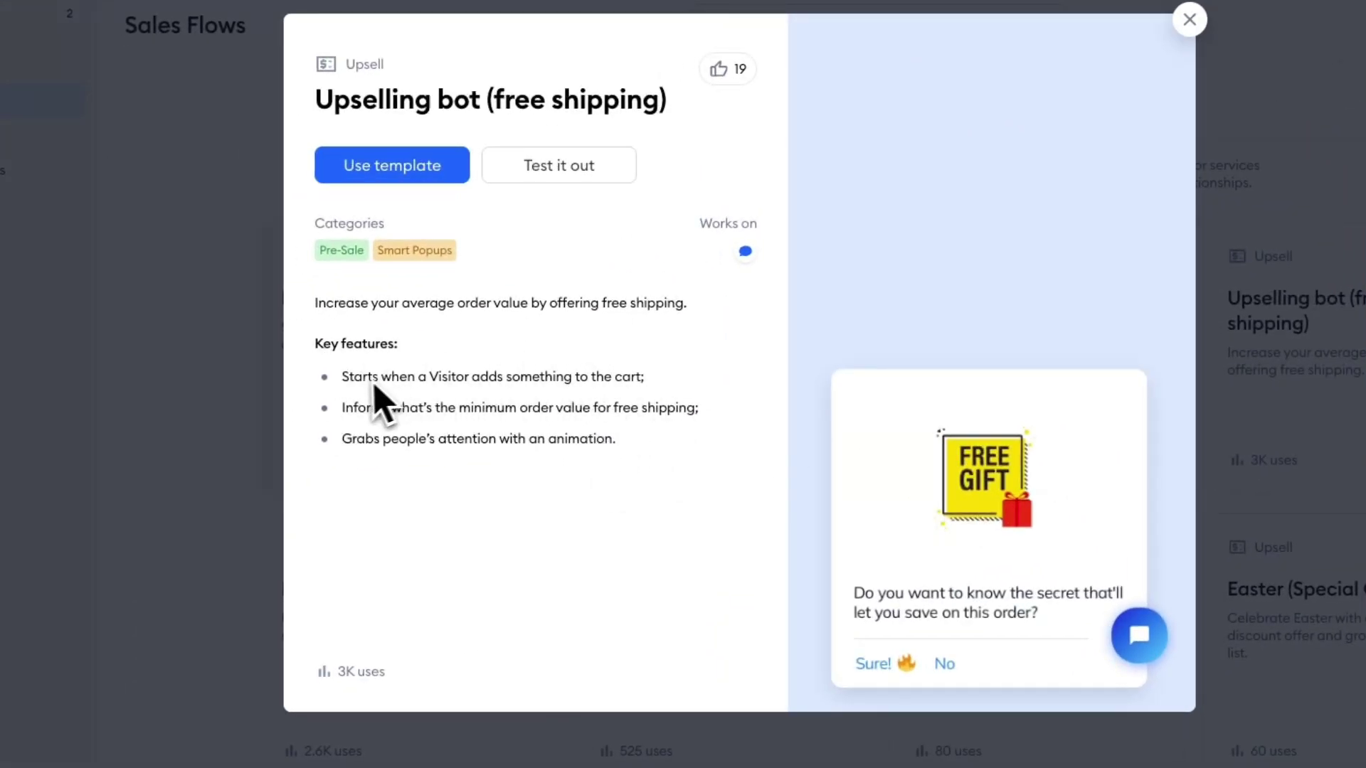
drag(343, 378, 527, 382)
drag(620, 381, 652, 383)
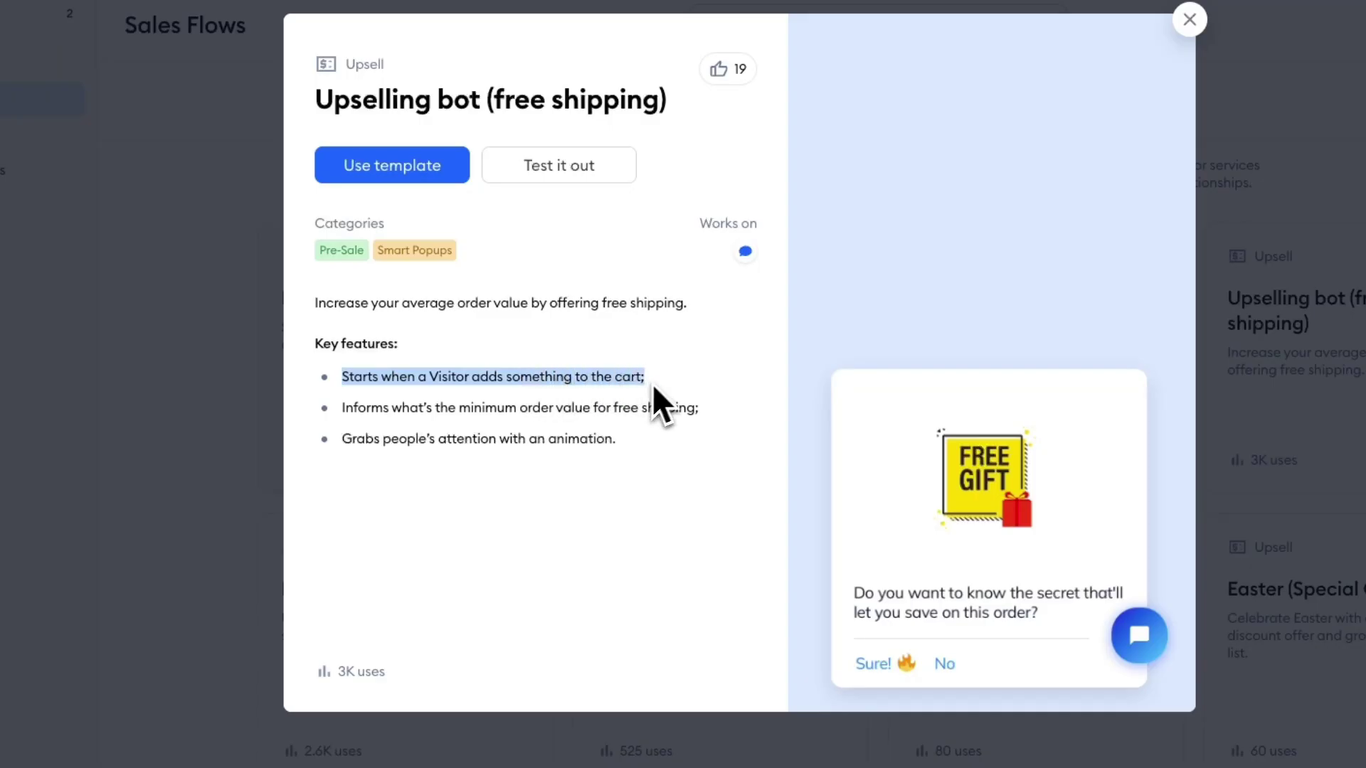
drag(342, 408, 367, 417)
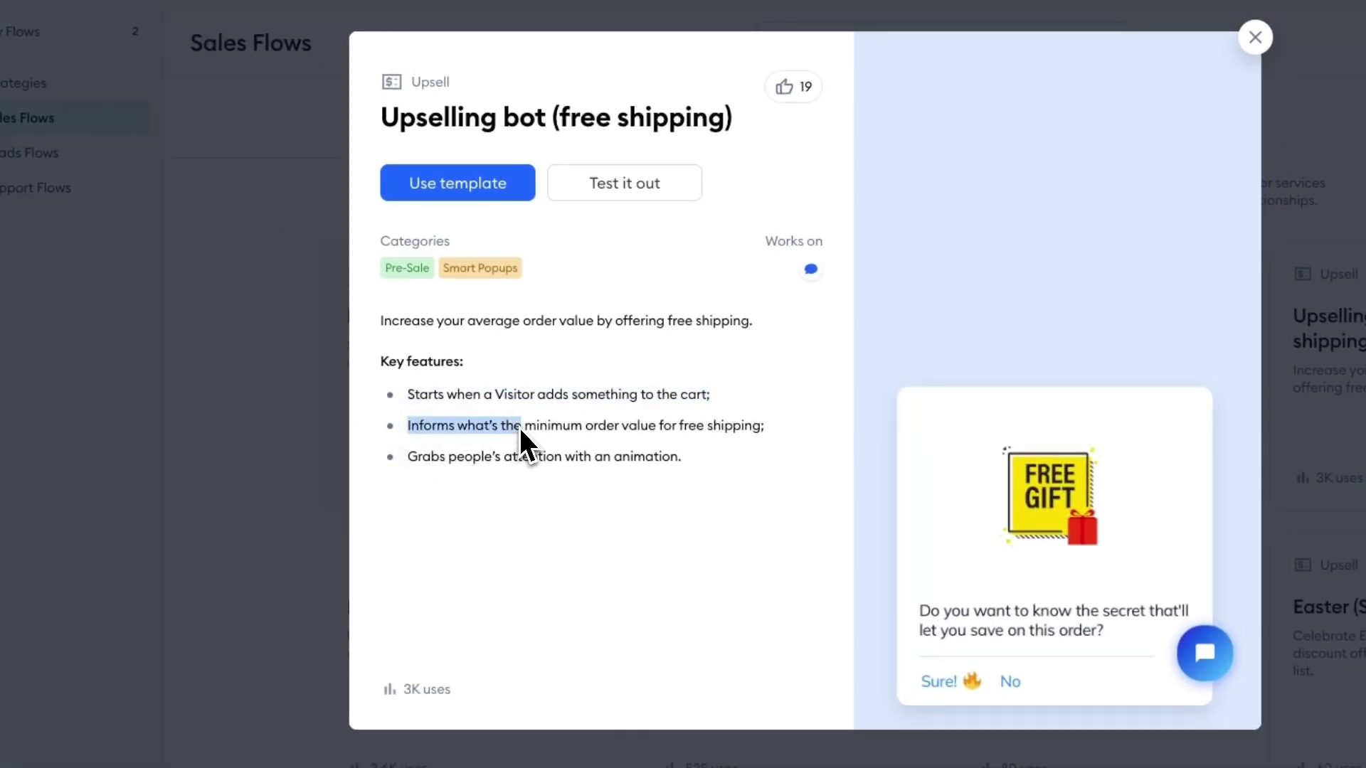
drag(596, 437, 765, 431)
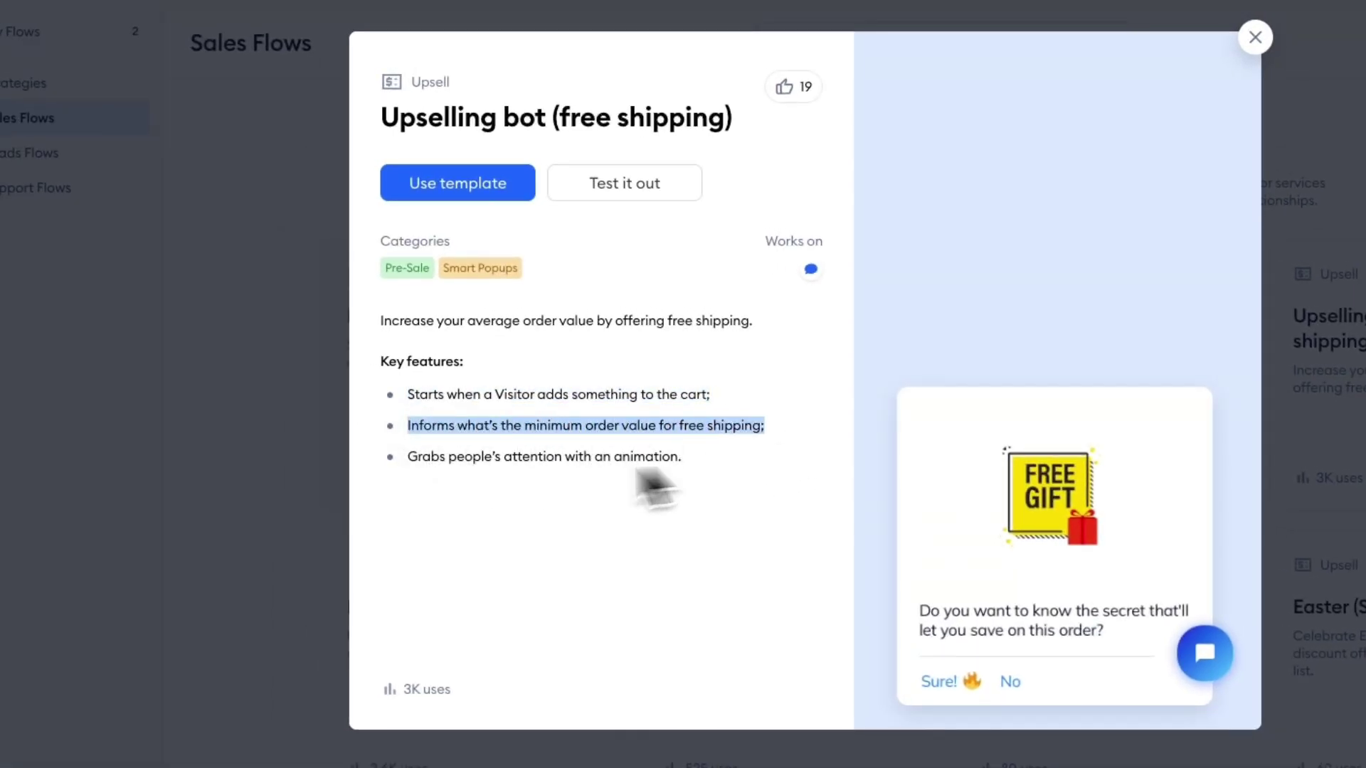
click(555, 374)
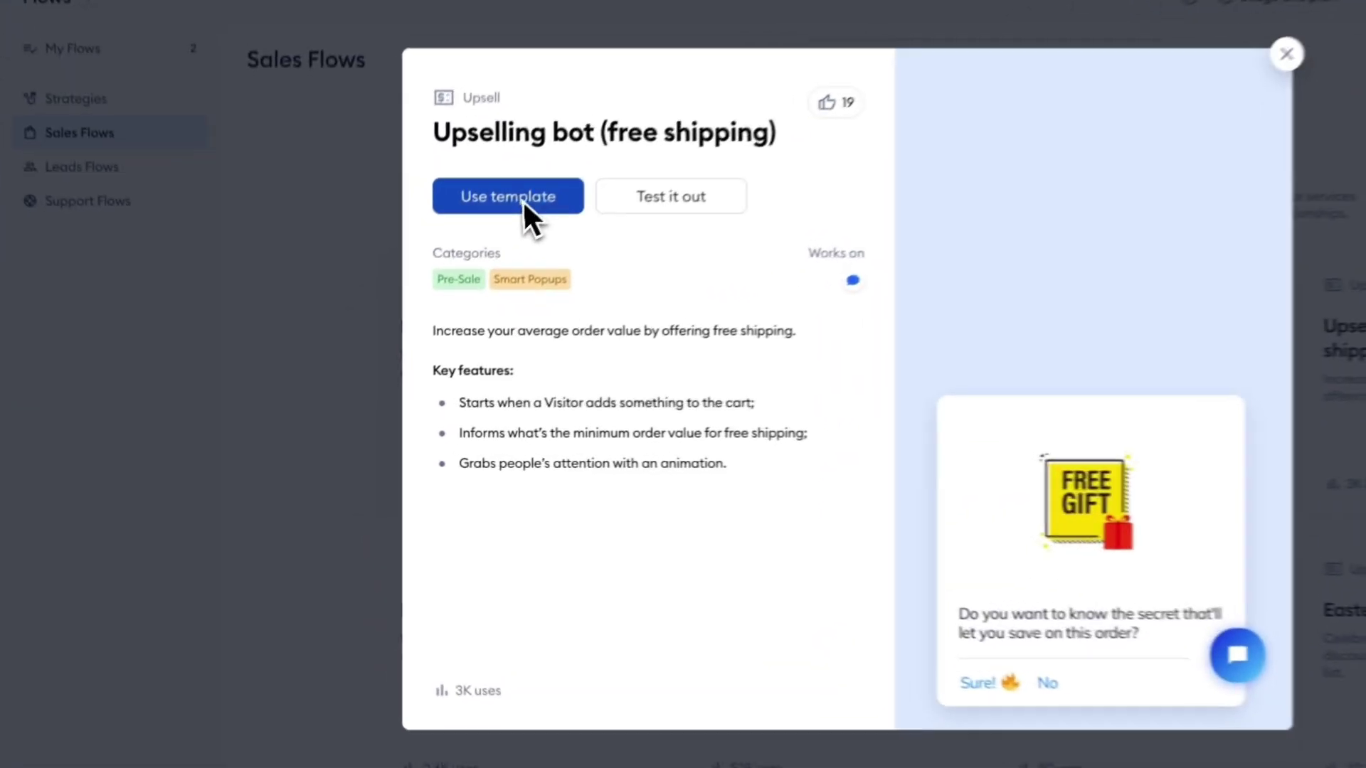
Use the Upselling bot (free shipping) template, save its offer message and FREE GIFT image, and activate it
click(440, 275)
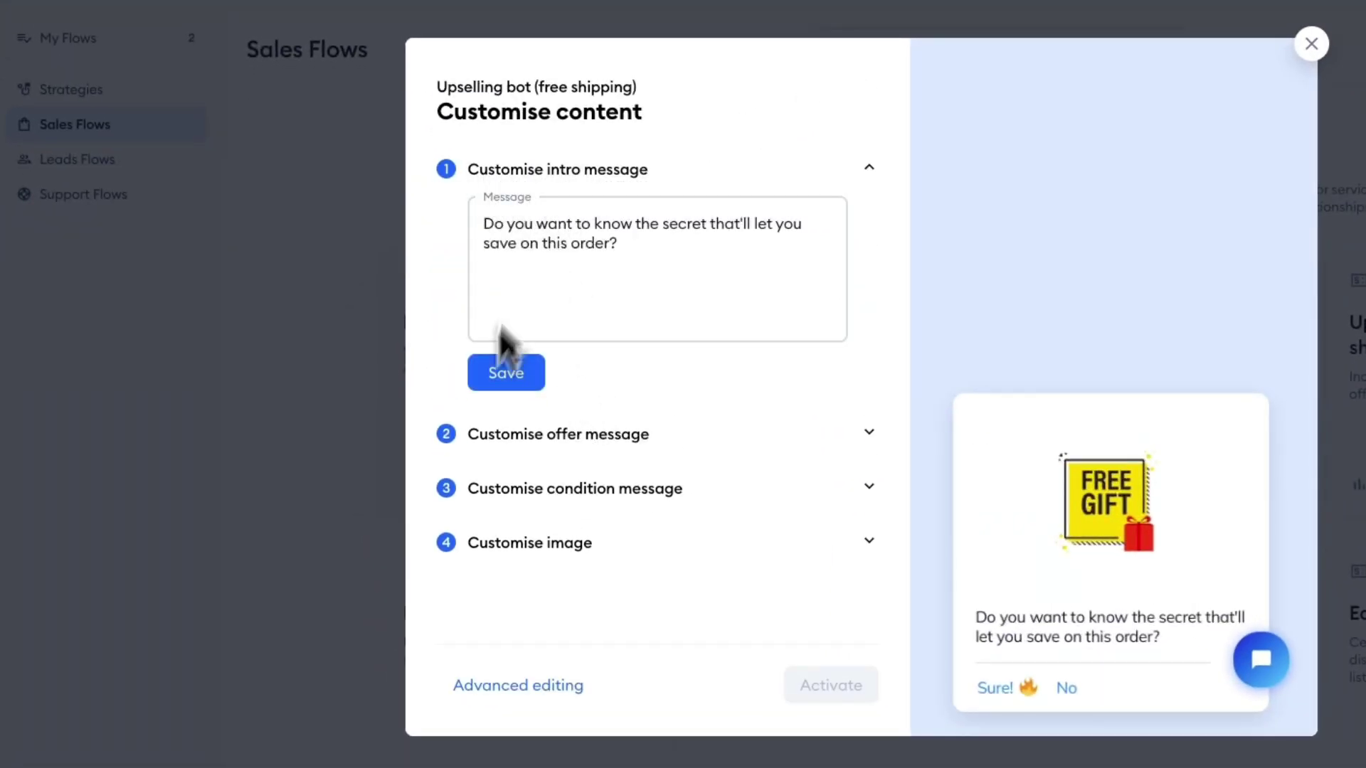
click(535, 434)
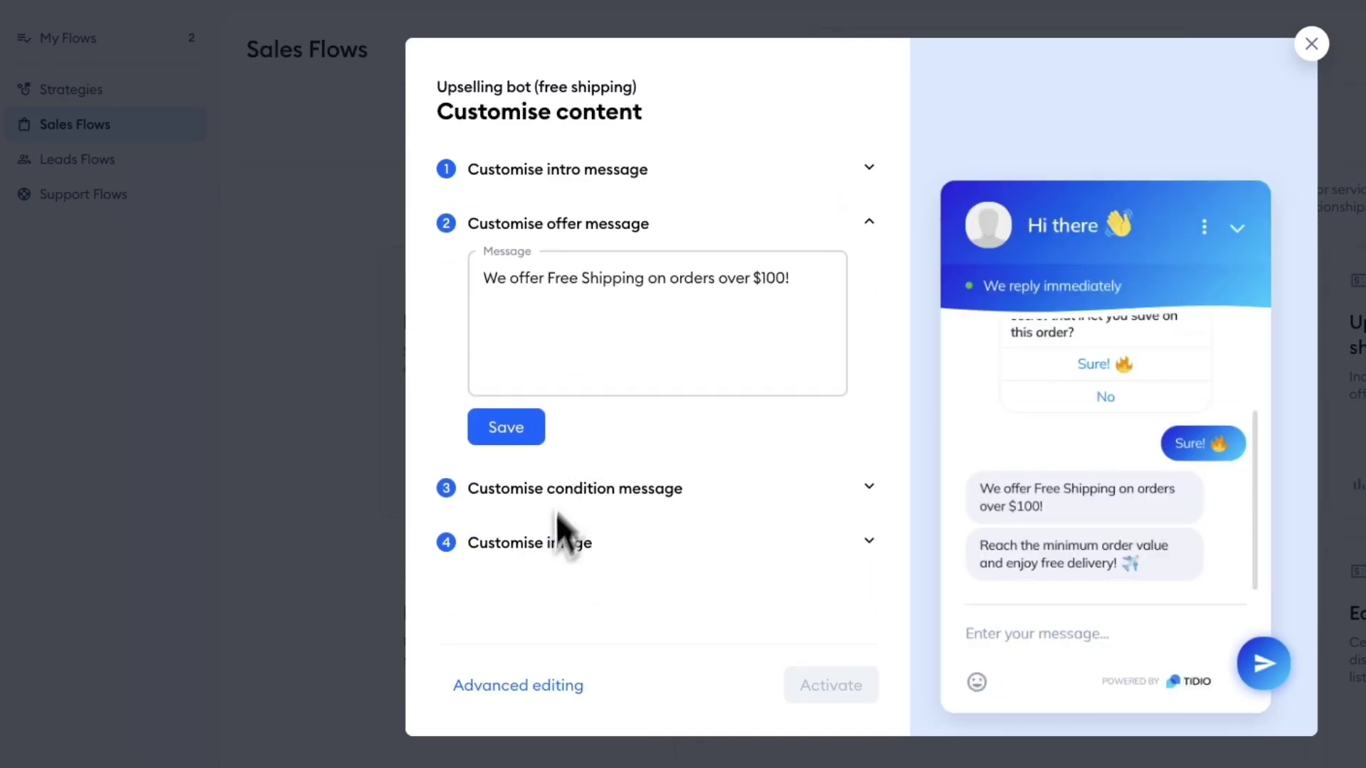
click(527, 429)
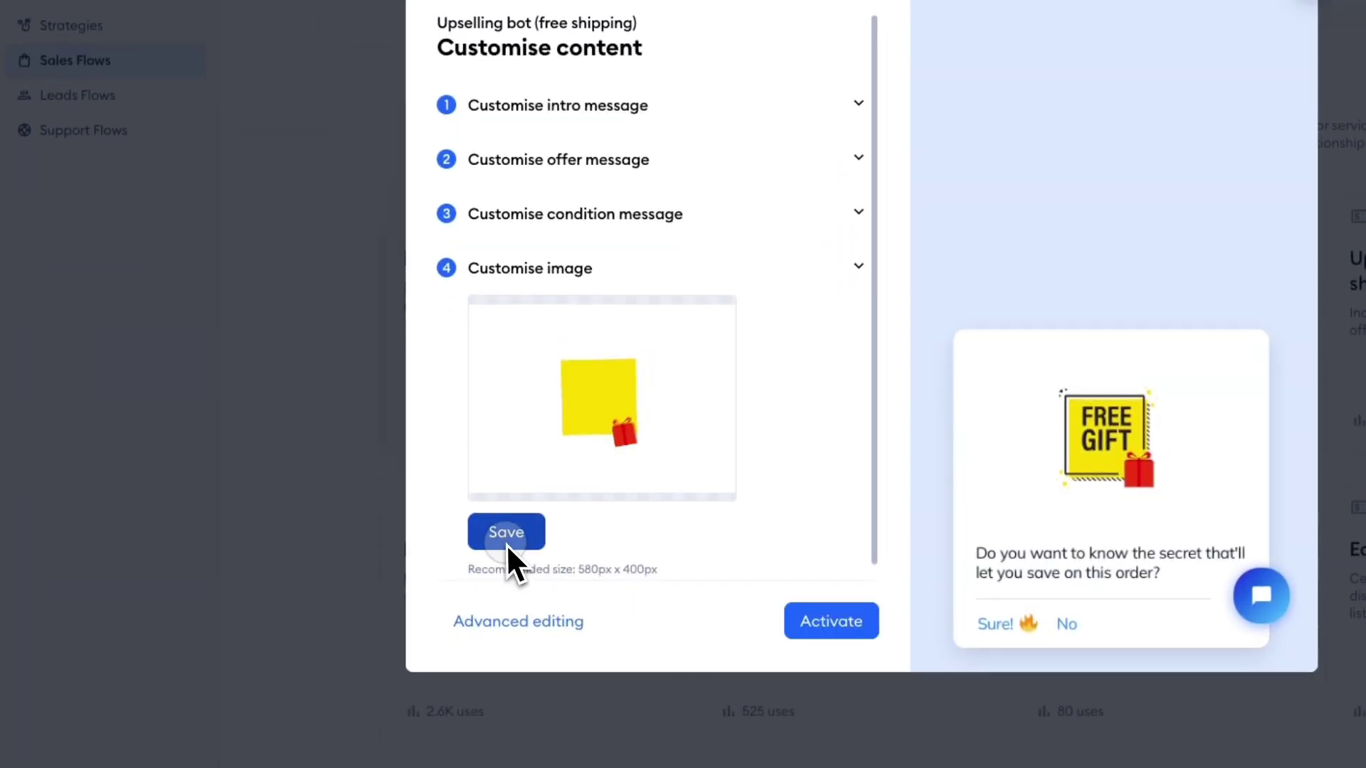
click(508, 538)
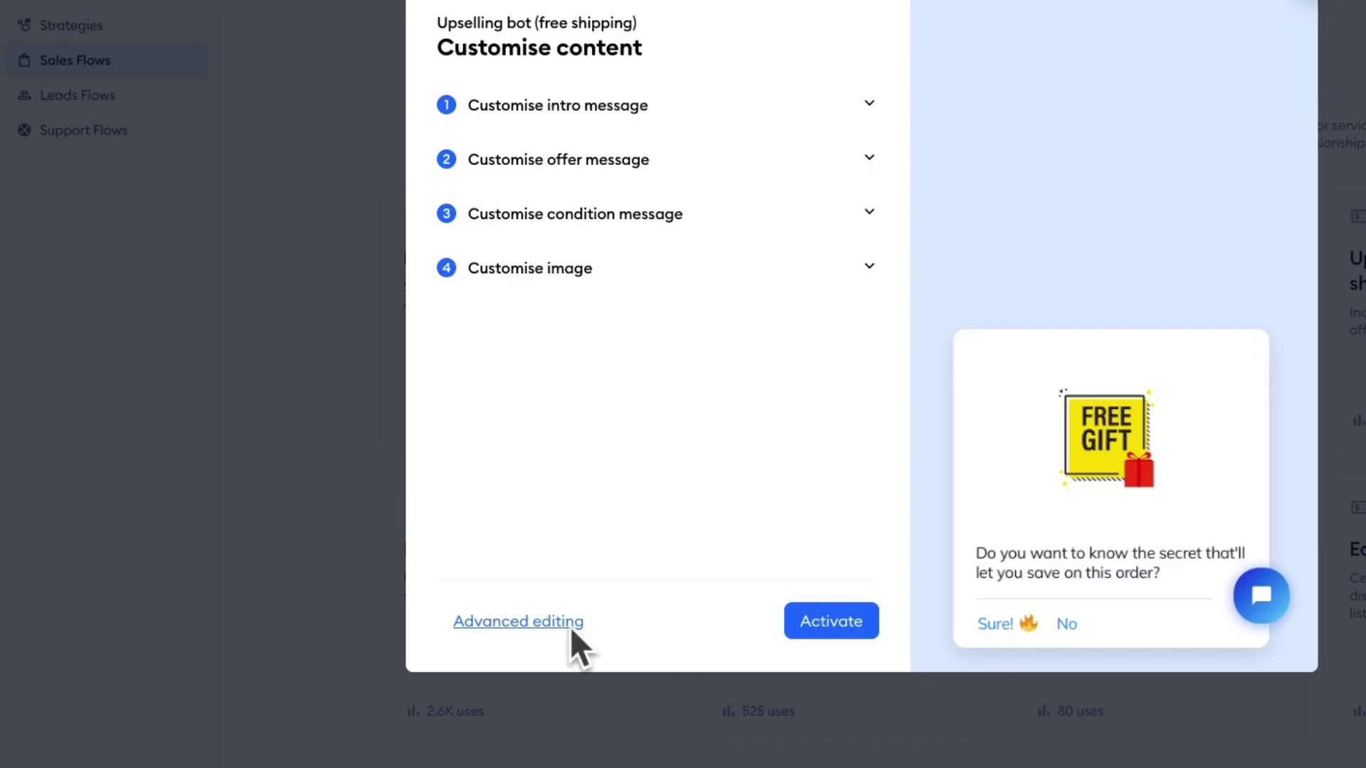
click(811, 625)
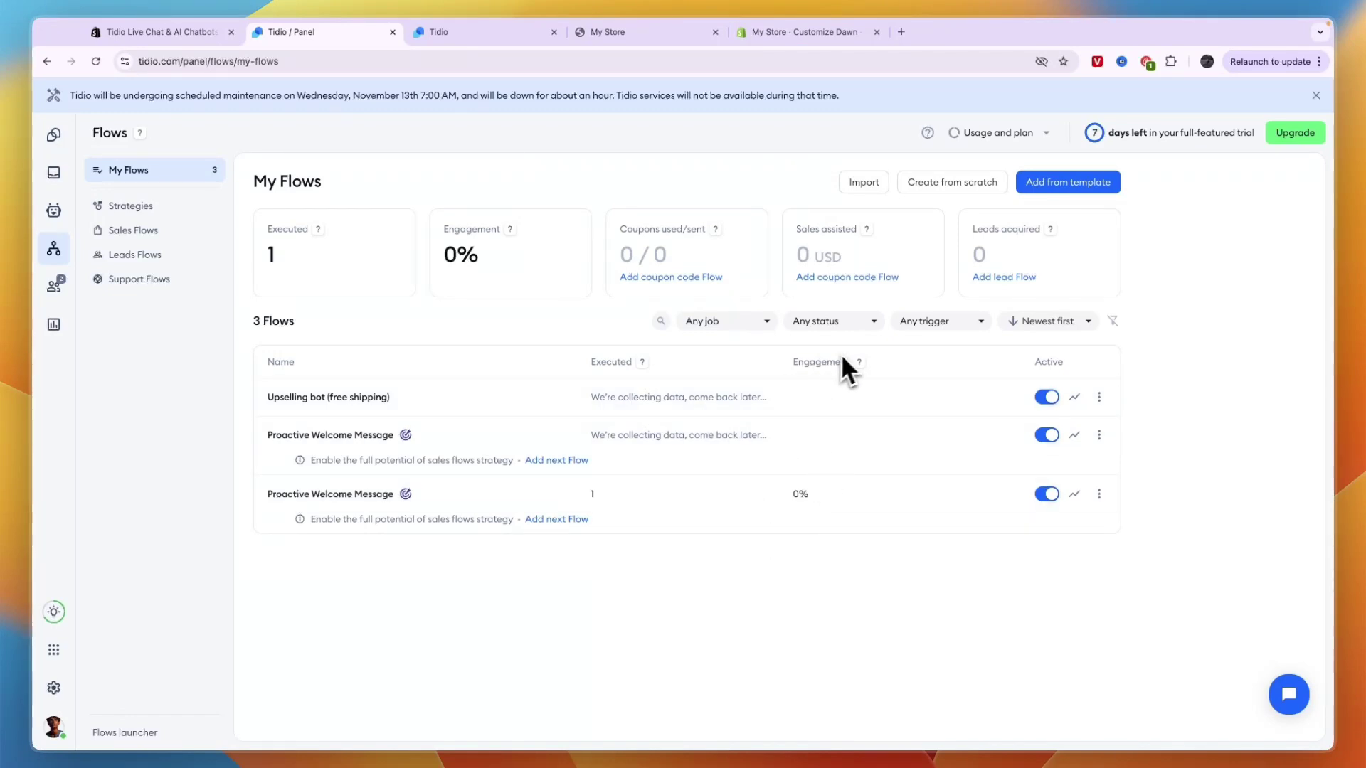
Check the upselling flow's Helpfulness and Conversations statistics, then close them
click(1076, 400)
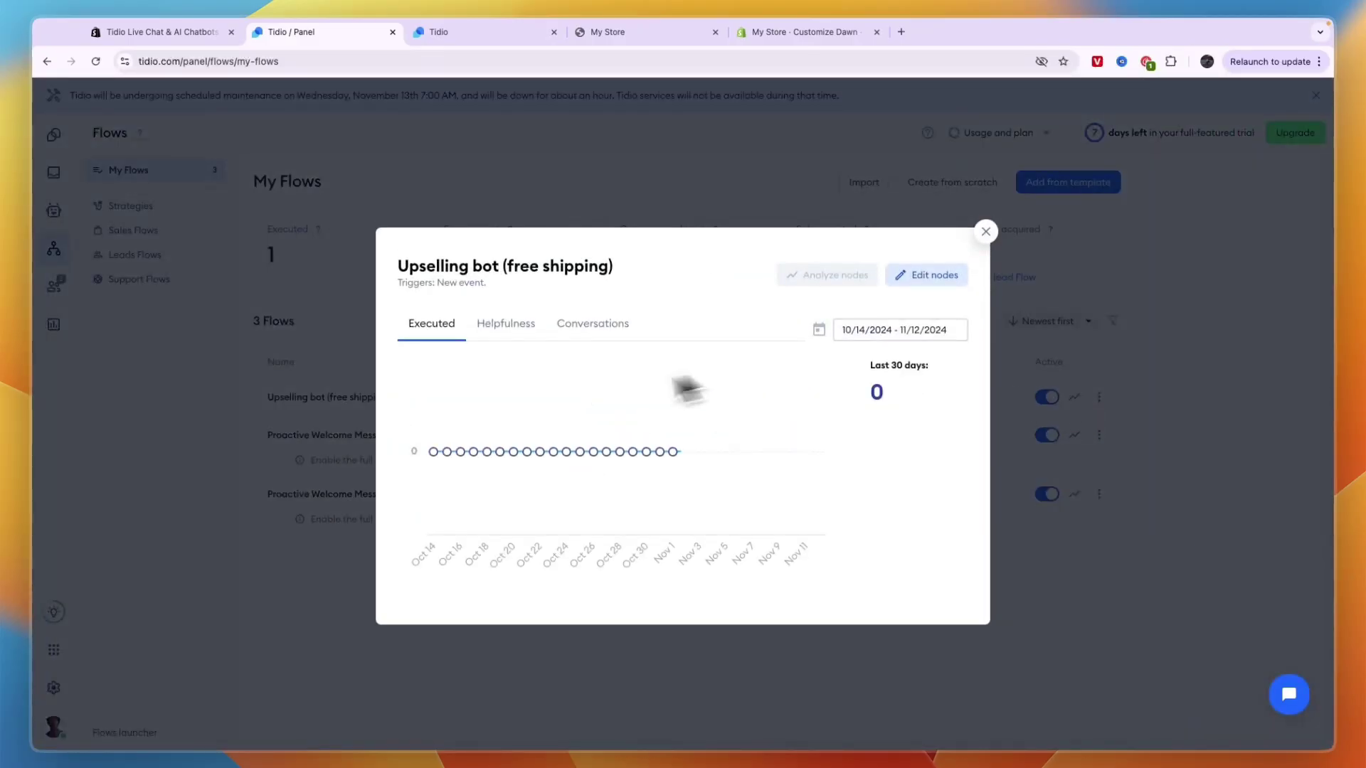
click(508, 326)
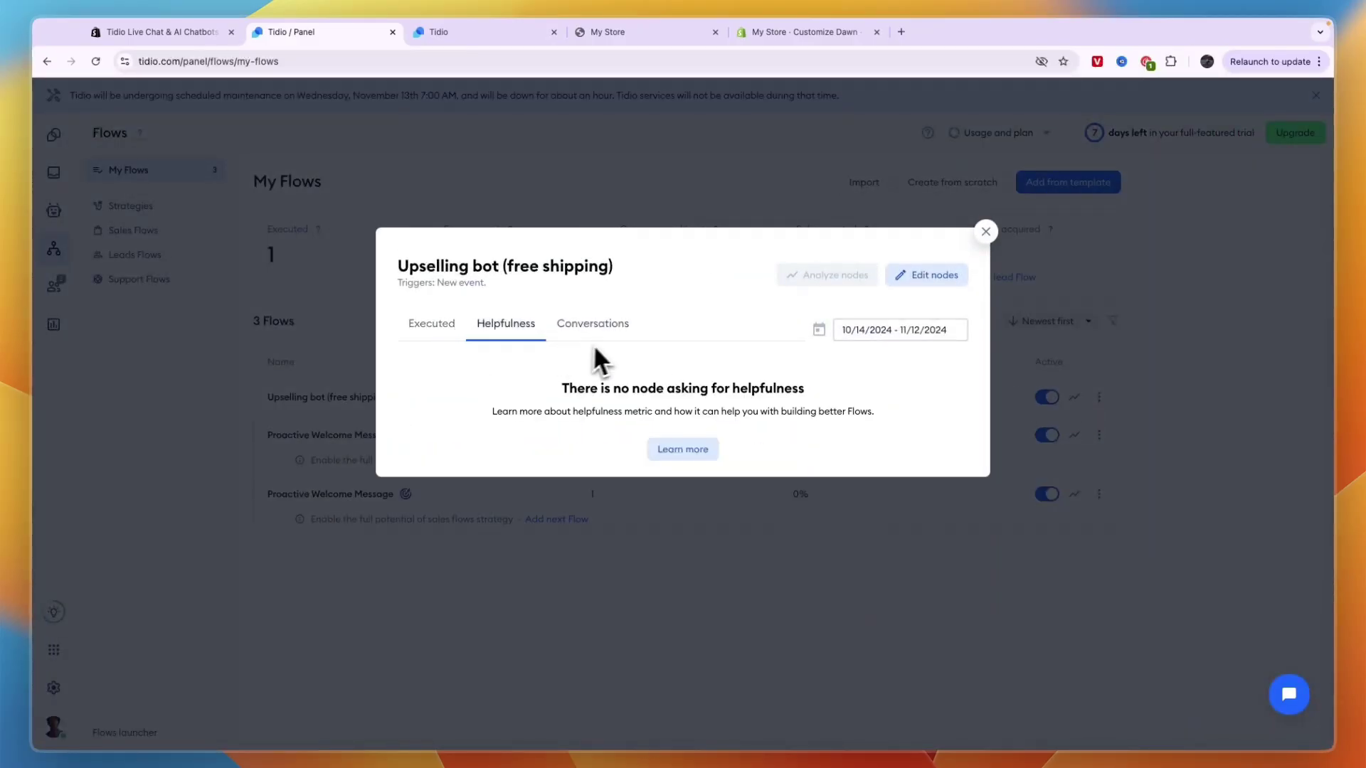
click(610, 335)
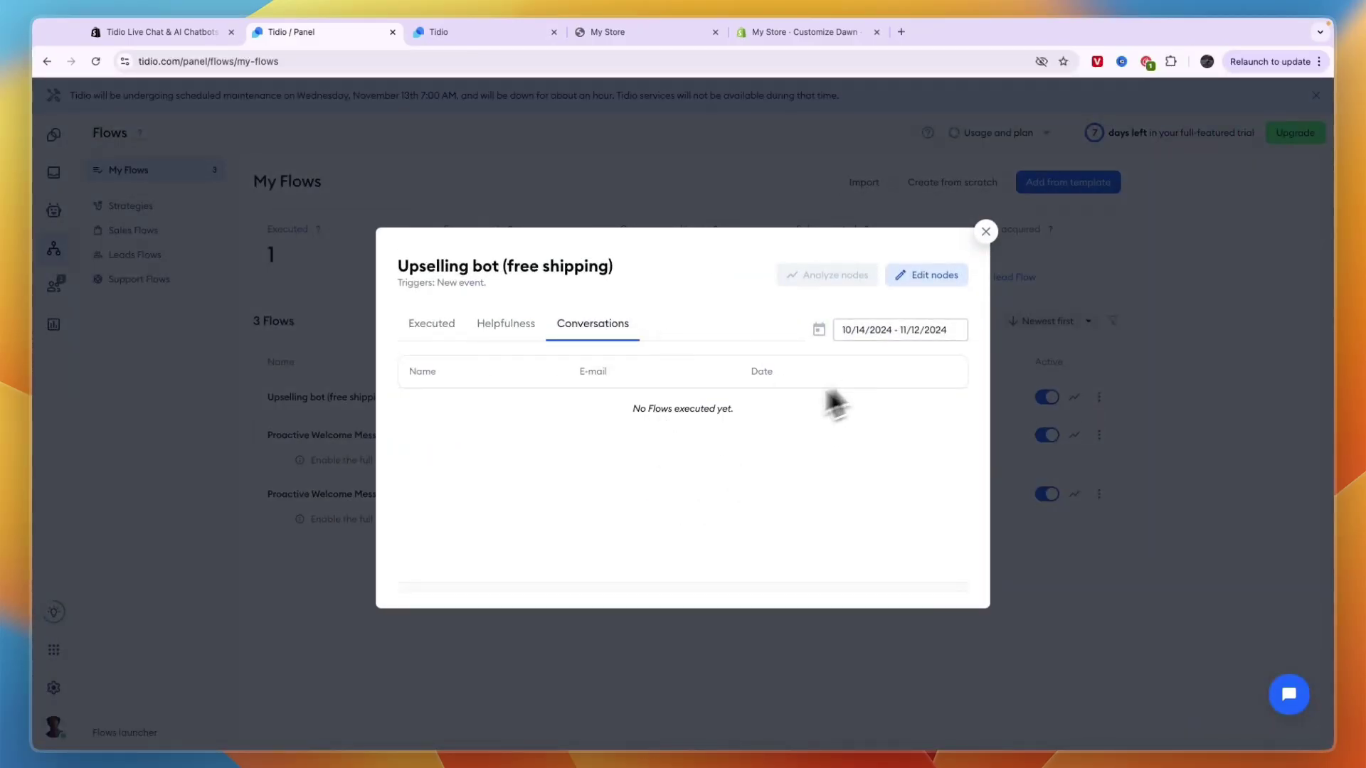
click(986, 232)
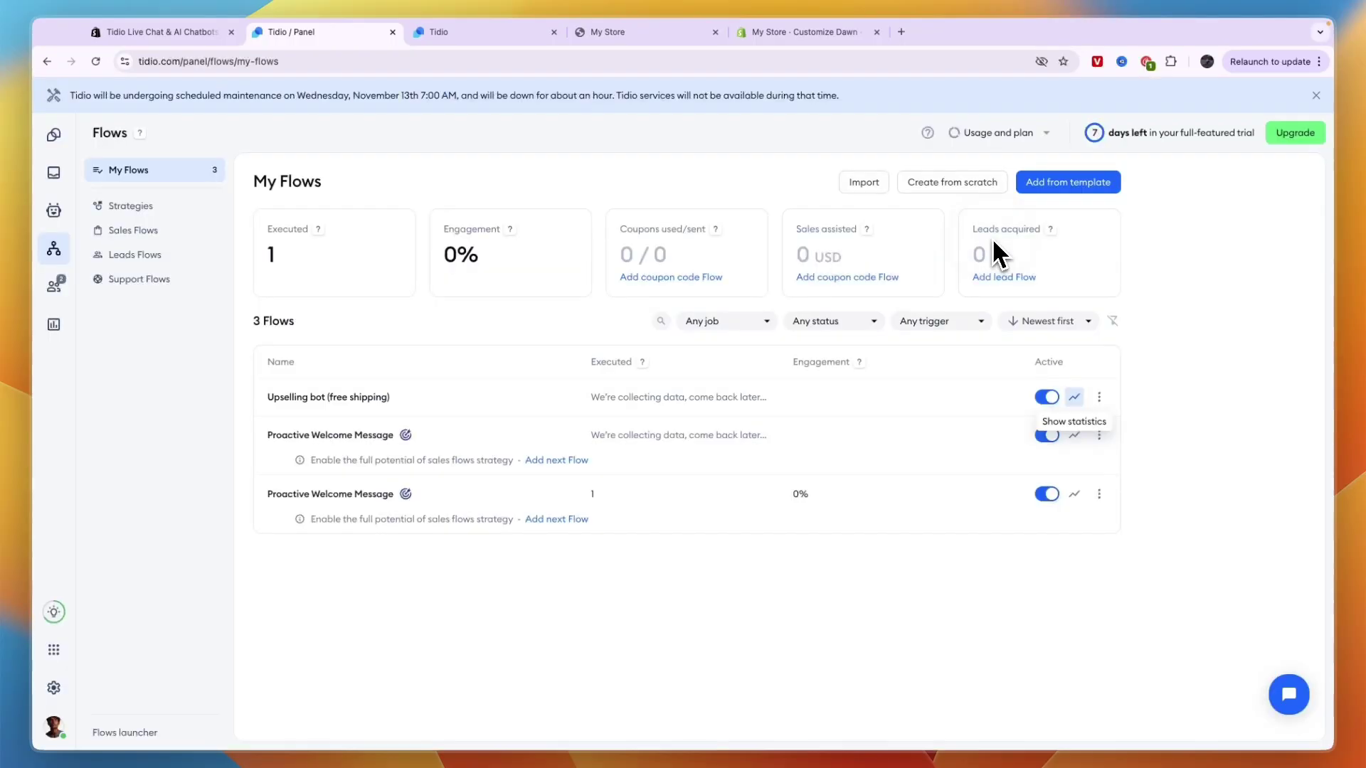
In Analytics, view the Tickets report and then the Live conversations report
click(54, 320)
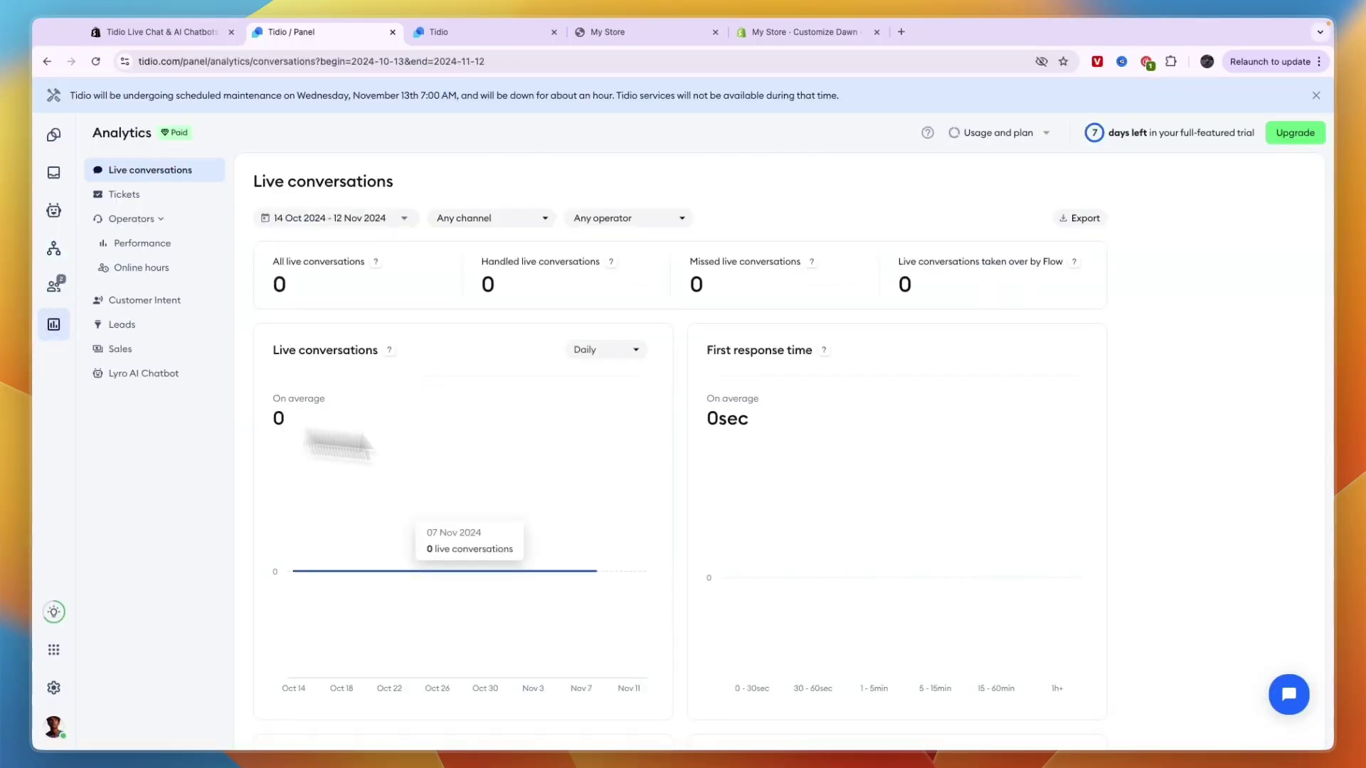
click(149, 219)
click(150, 221)
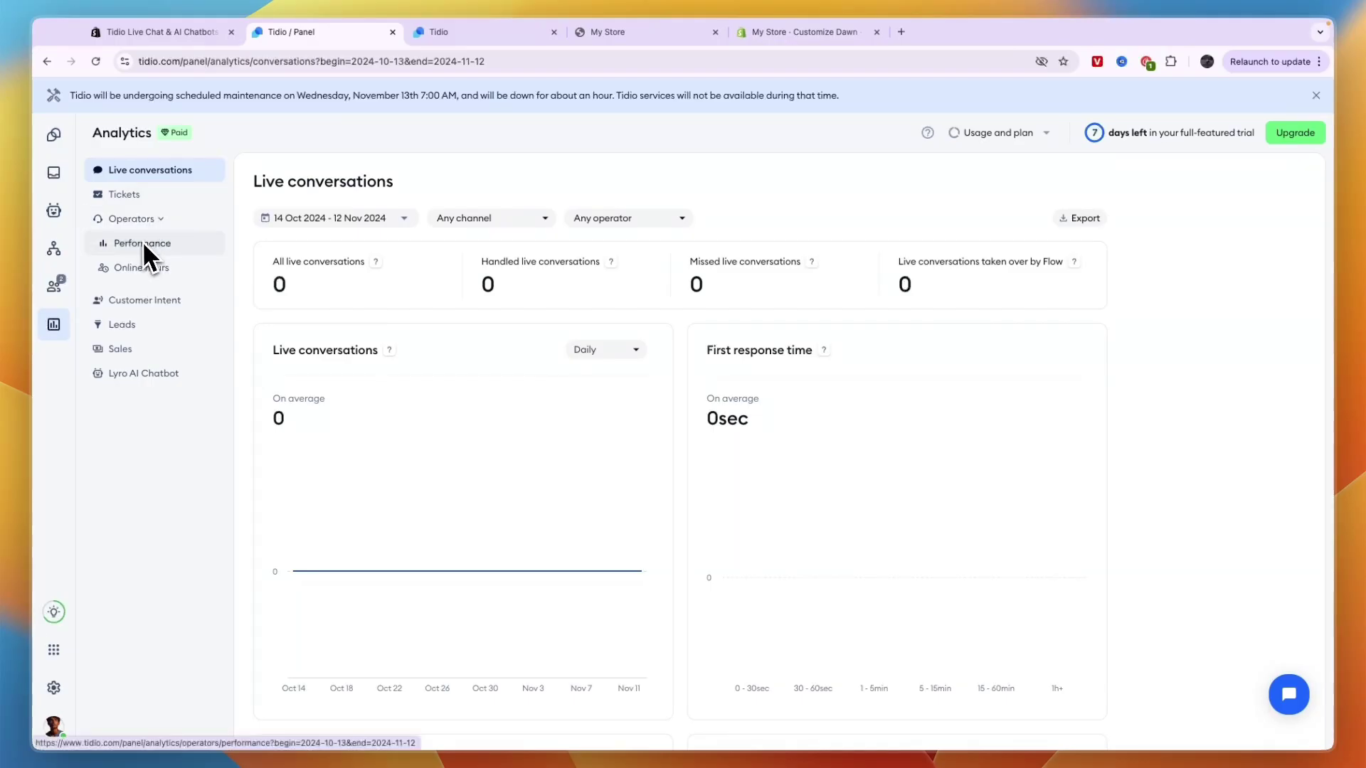
click(137, 197)
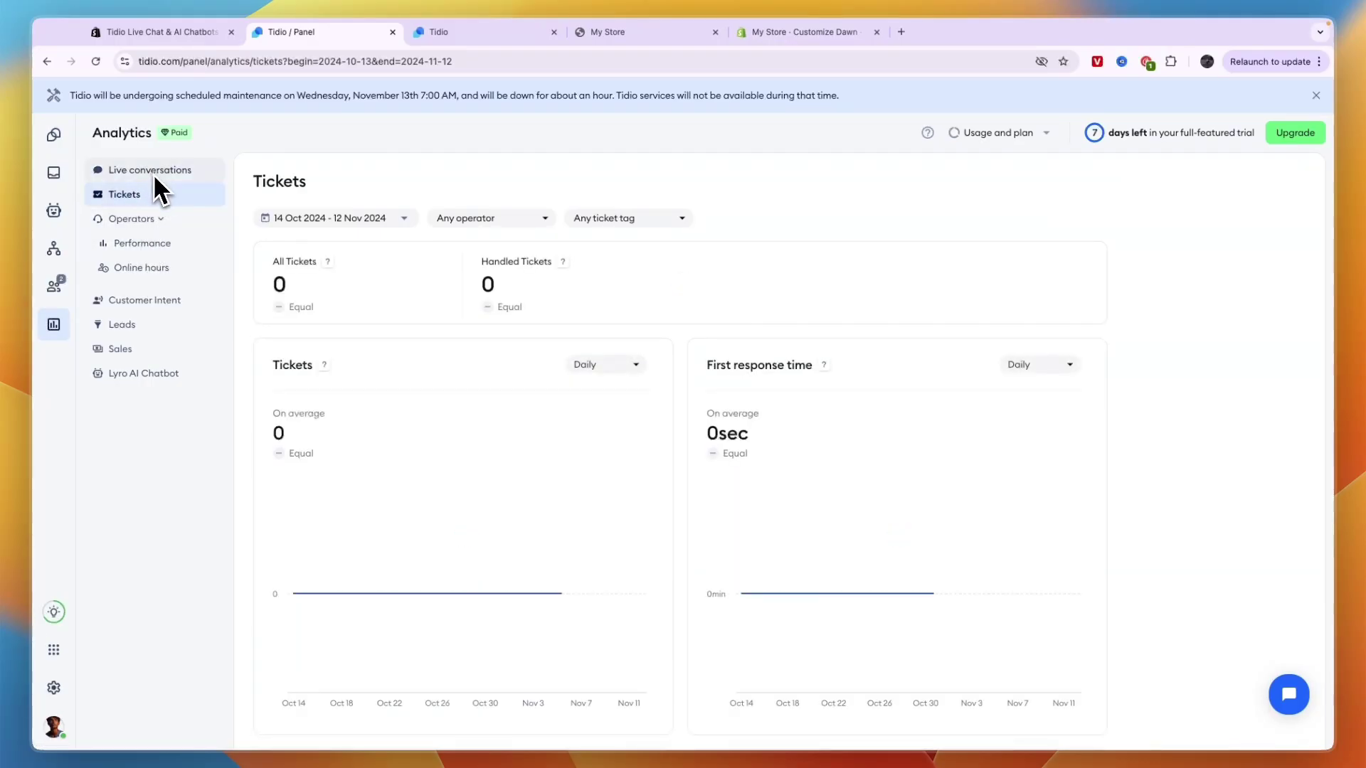
click(153, 177)
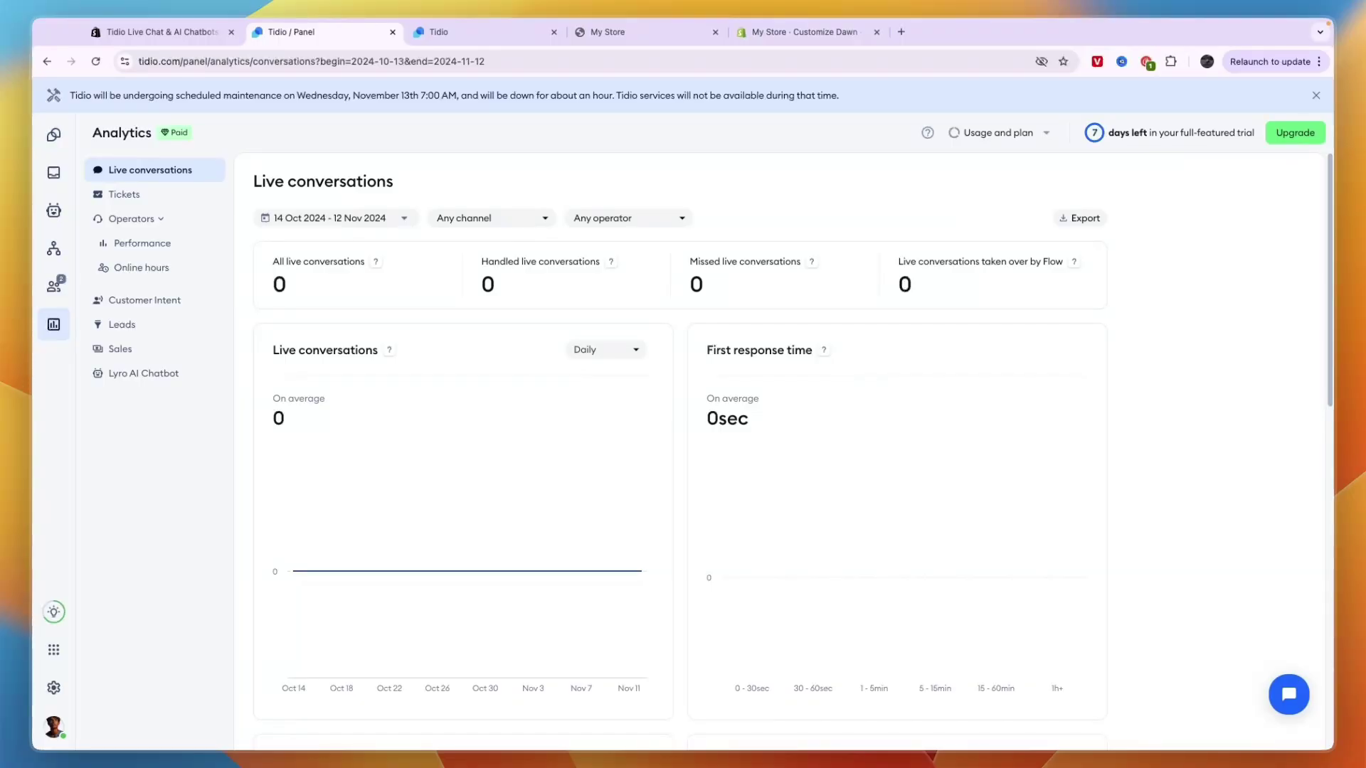
Go to Settings > Team > Operators
click(54, 687)
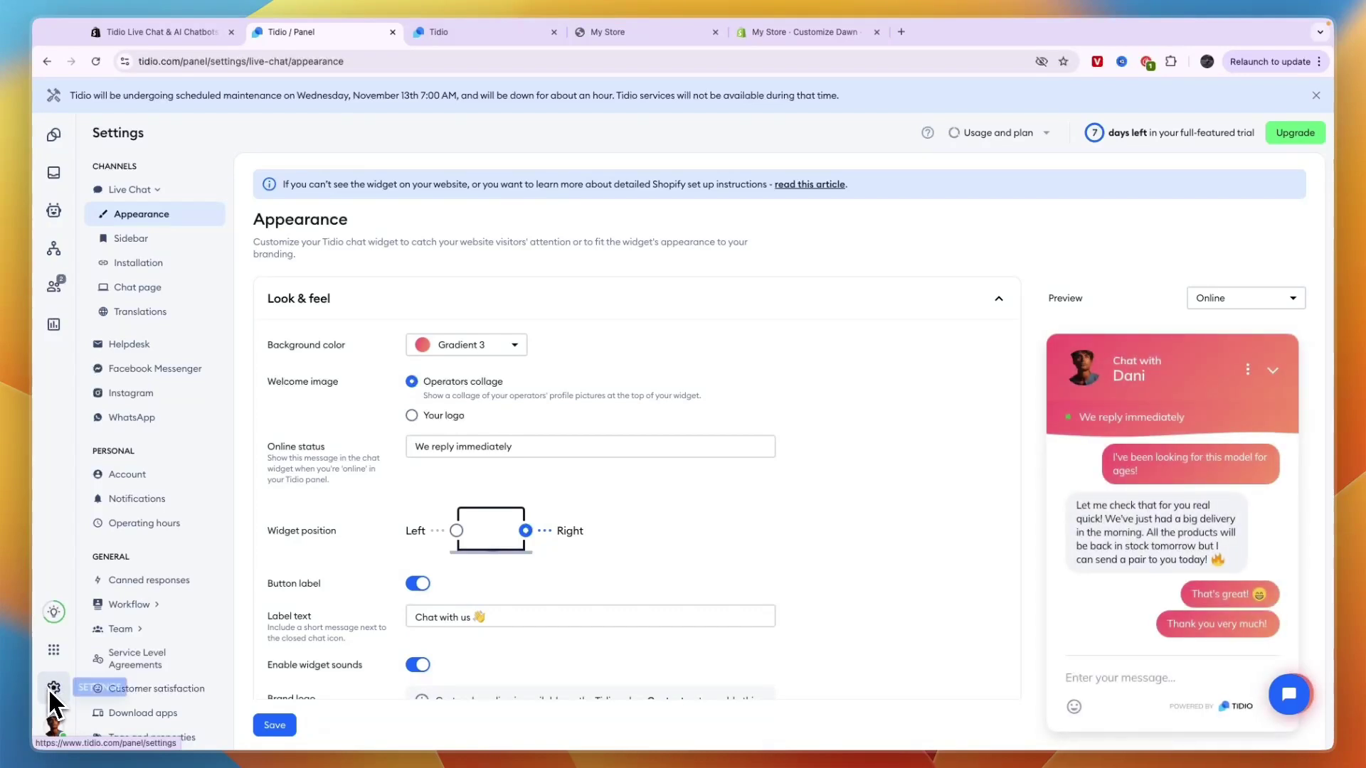
click(132, 634)
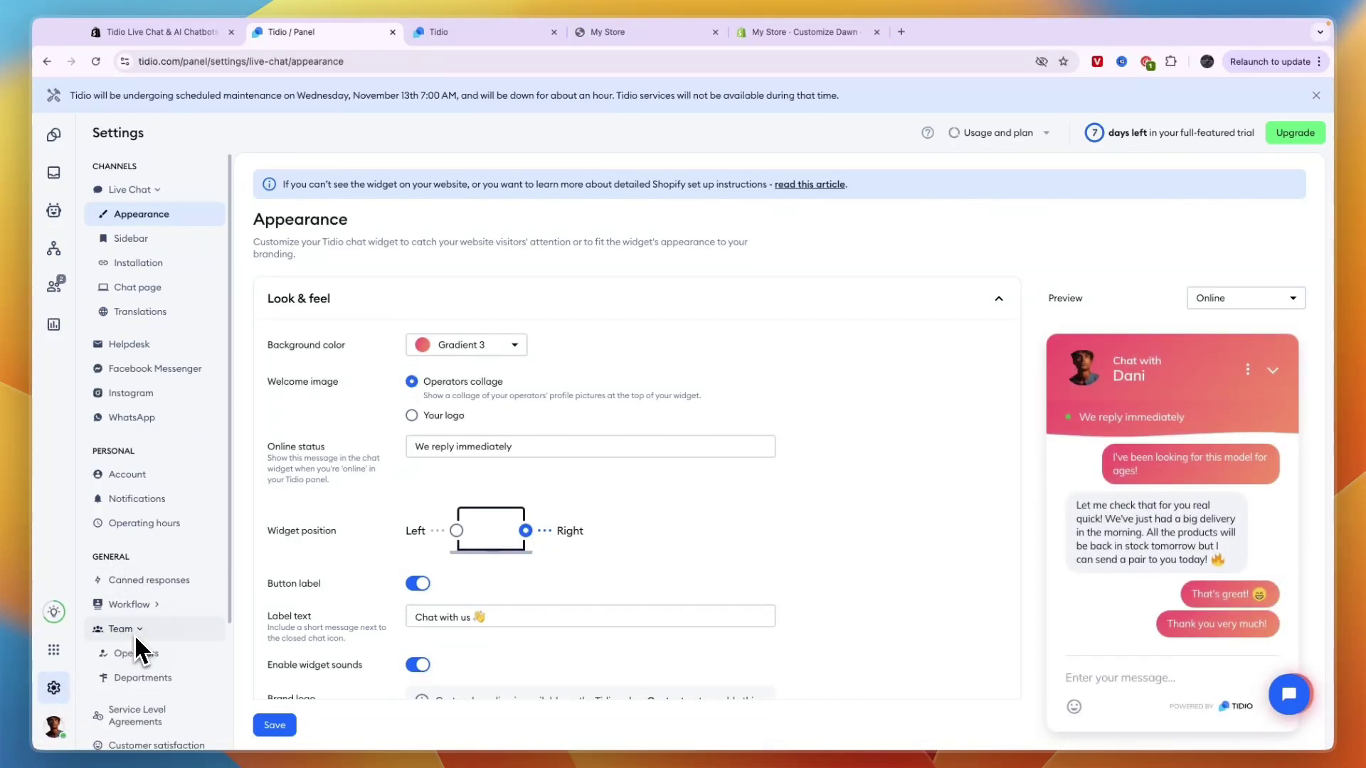
click(138, 652)
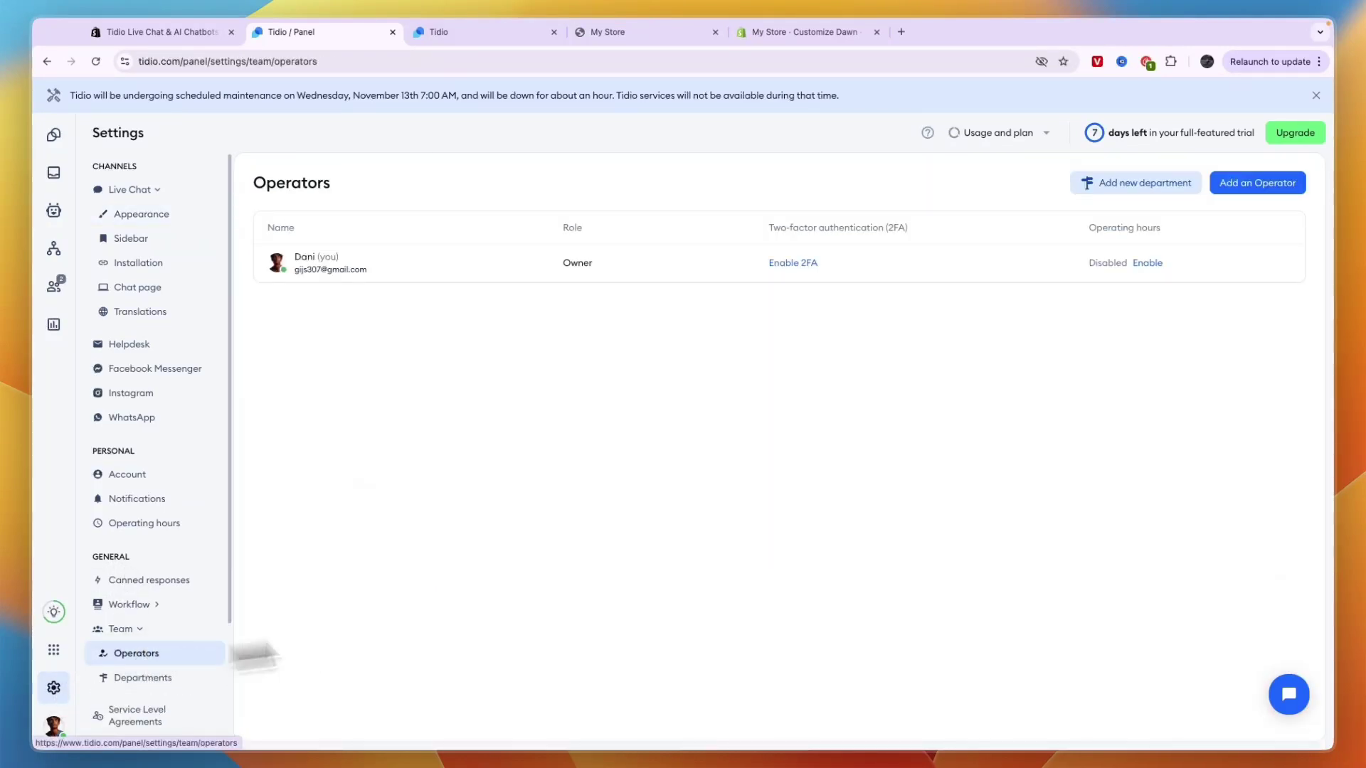
Review the Add an Operator form's permission levels, keep Chat Agent, cancel, and return to the Inbox
click(1236, 184)
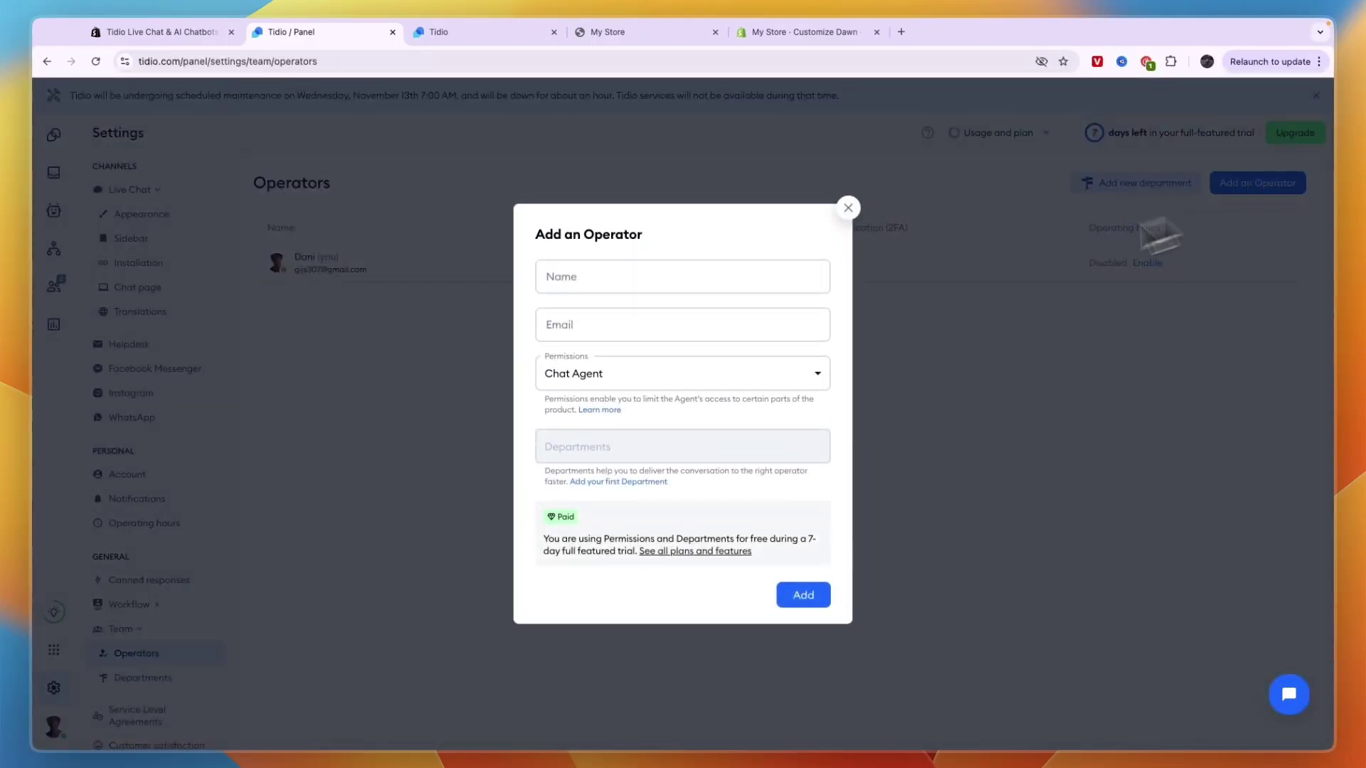
click(652, 375)
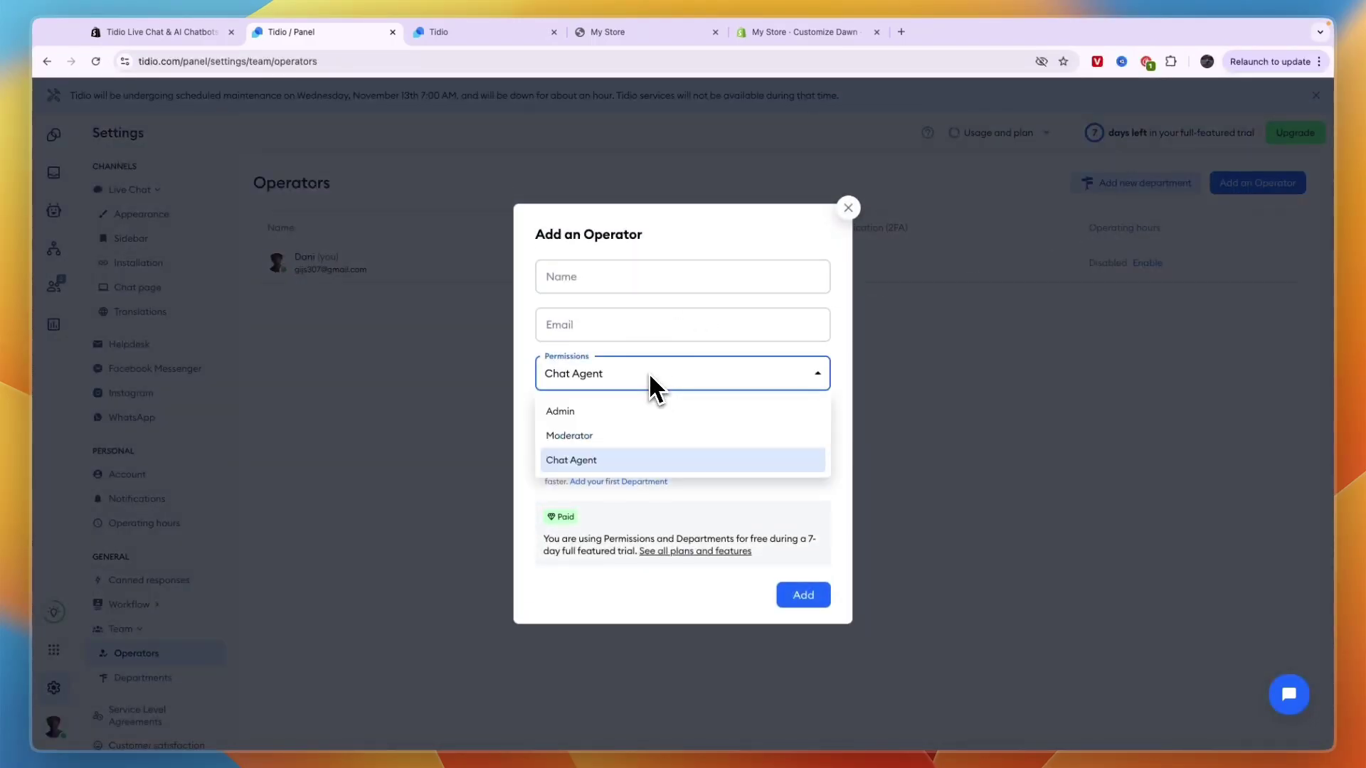
click(586, 468)
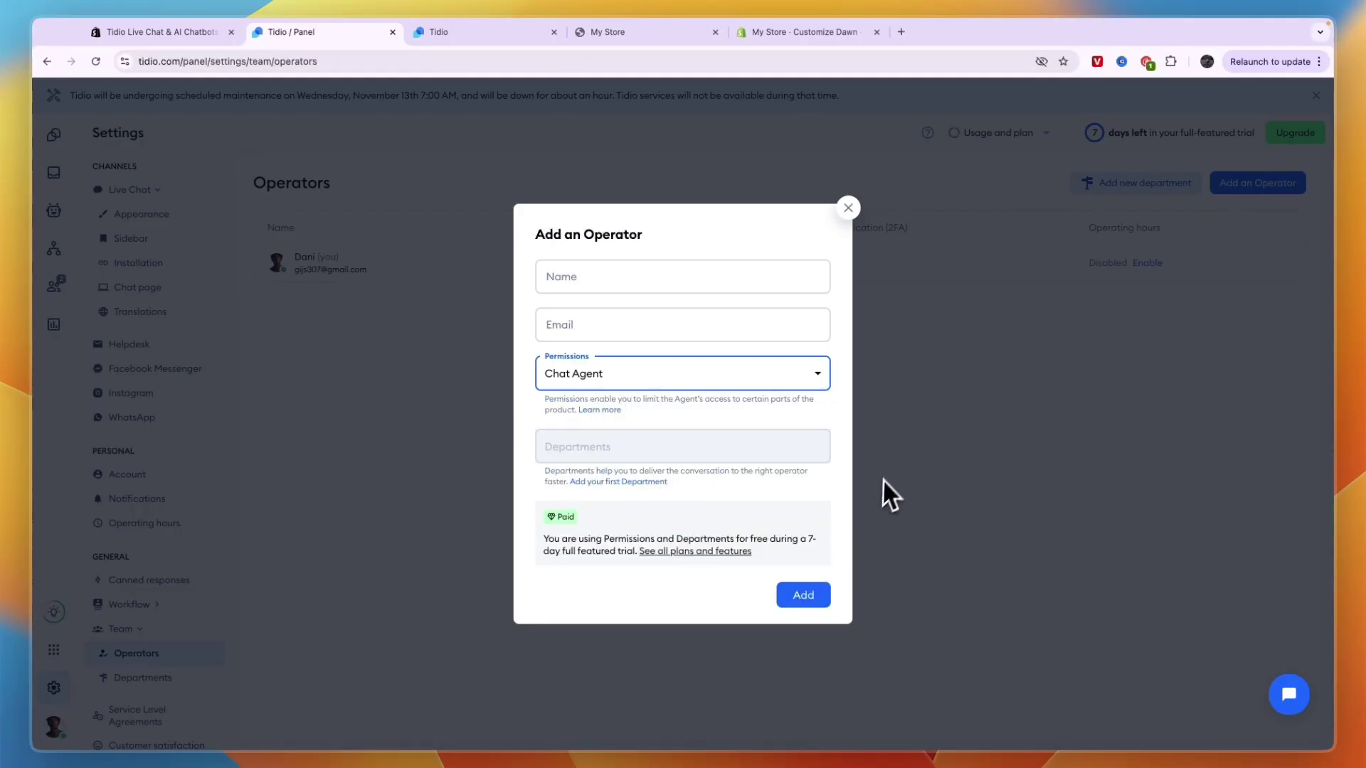
click(949, 388)
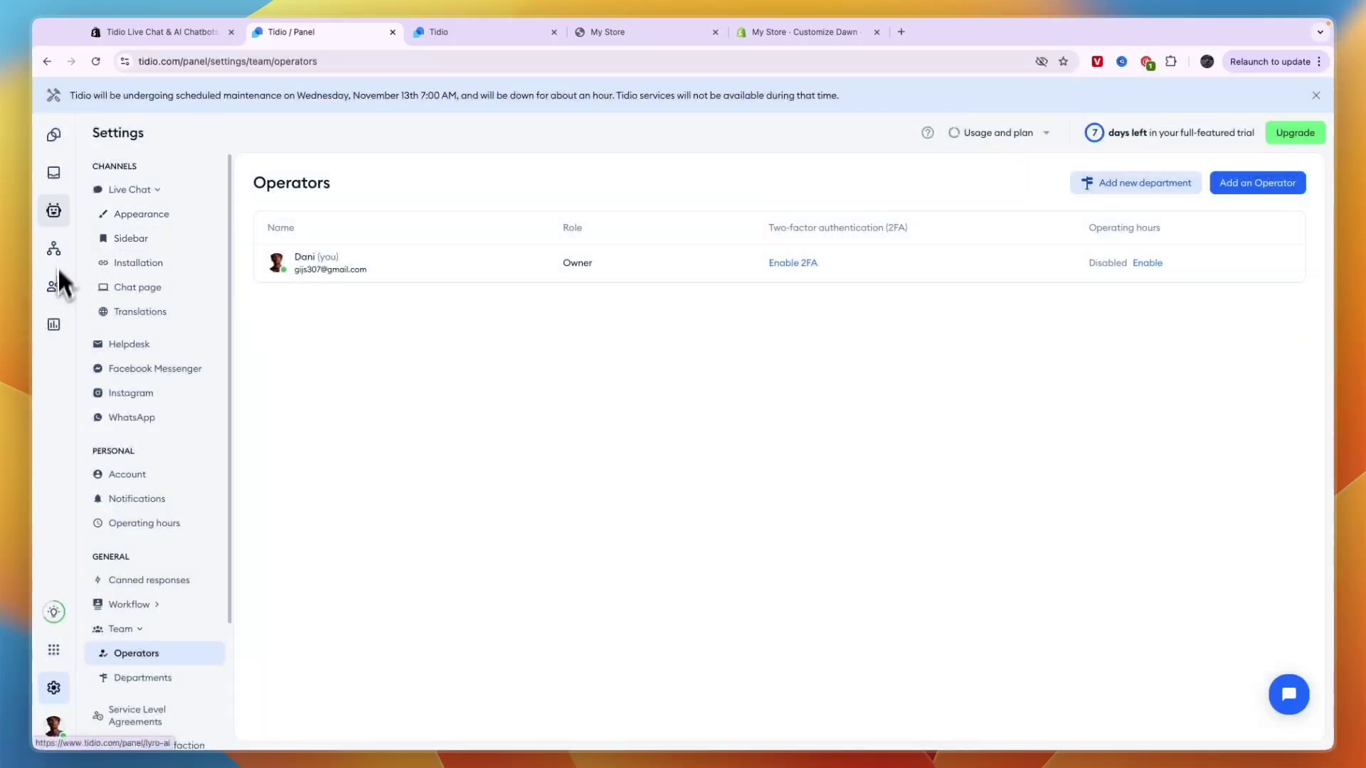
click(62, 180)
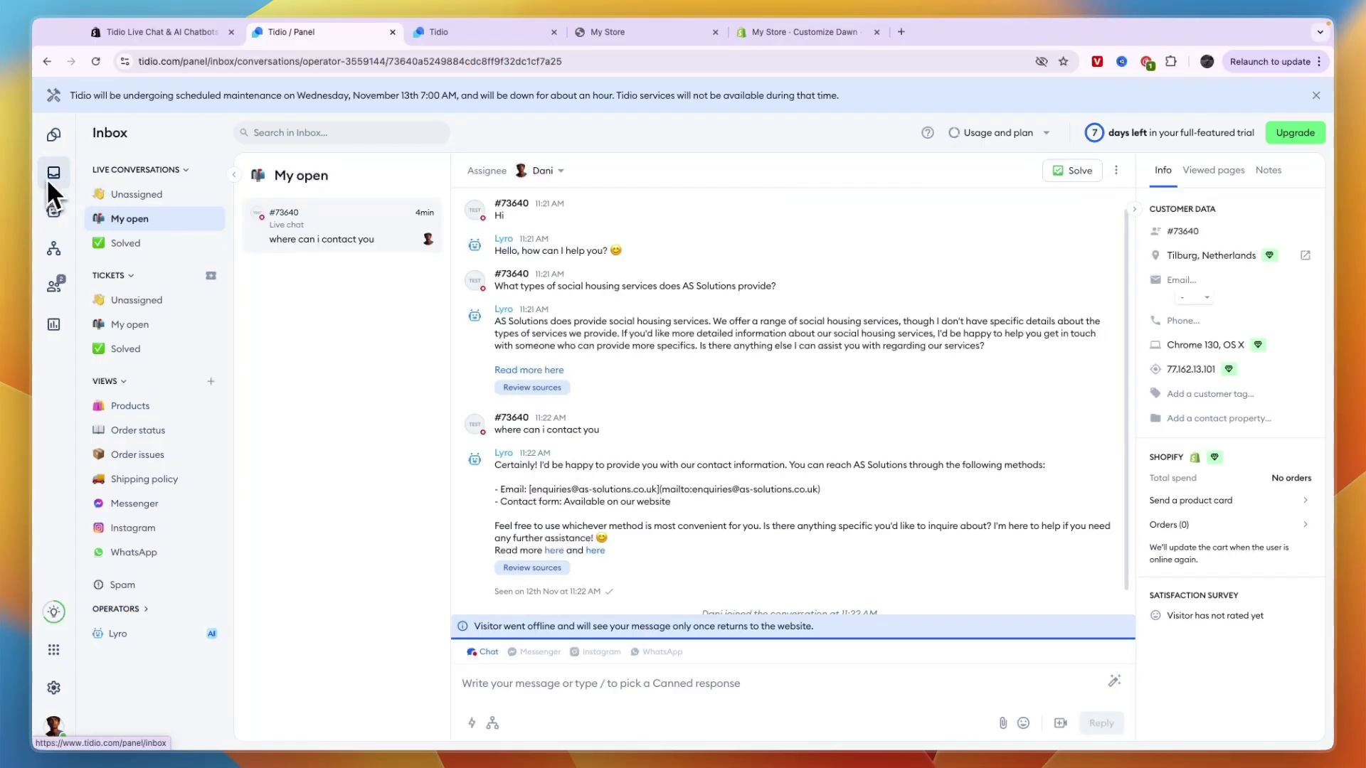